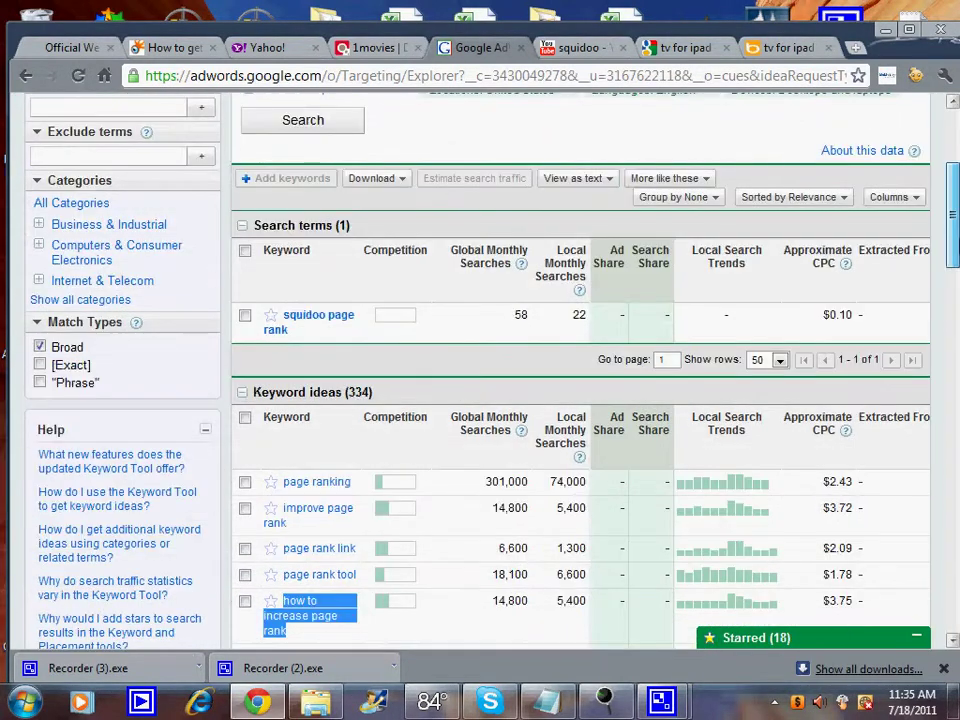
Step: Scroll through the AdWords keyword ideas, then bring up Niche Finder's 50 'tv for ipad' results
scroll(580, 380, "down", 1)
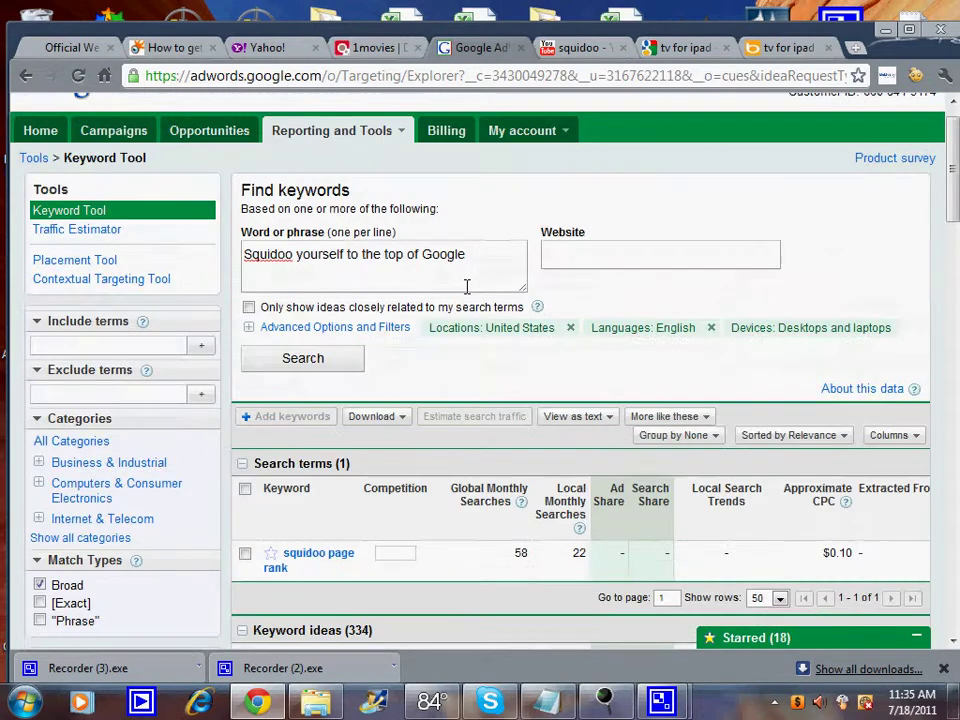
scroll(400, 300, "up", 3)
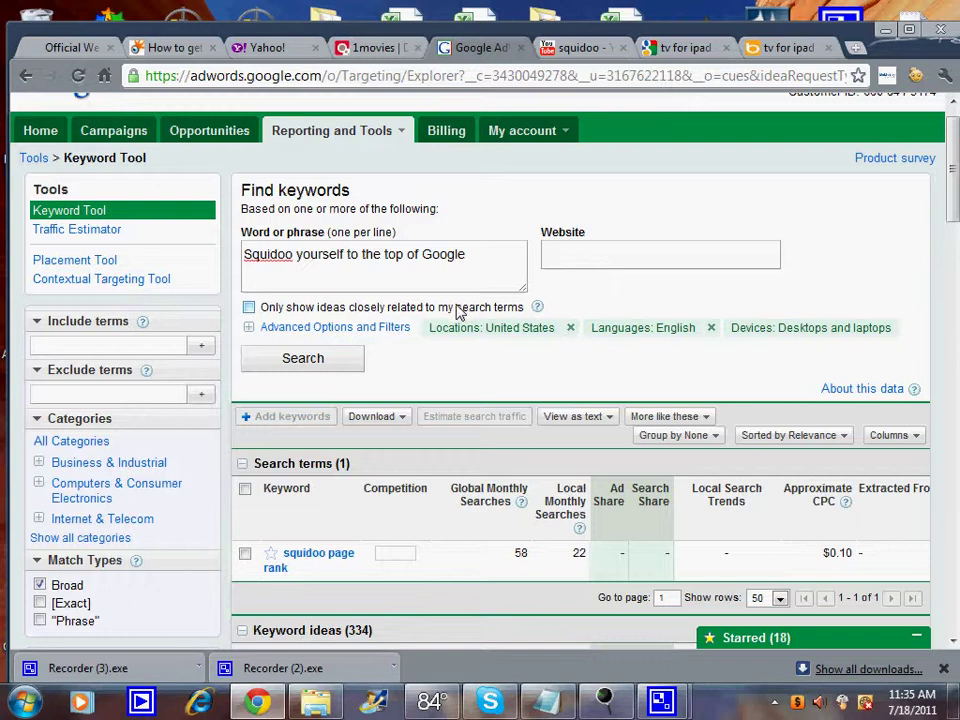
scroll(456, 315, "down", 1)
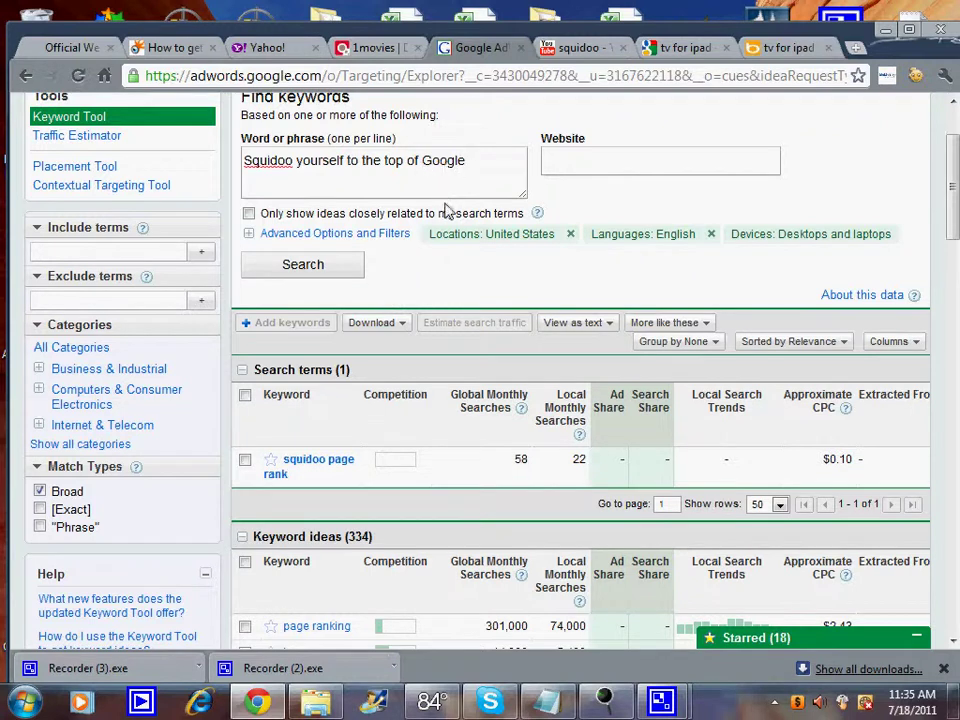
scroll(438, 258, "down", 2)
scroll(438, 261, "down", 1)
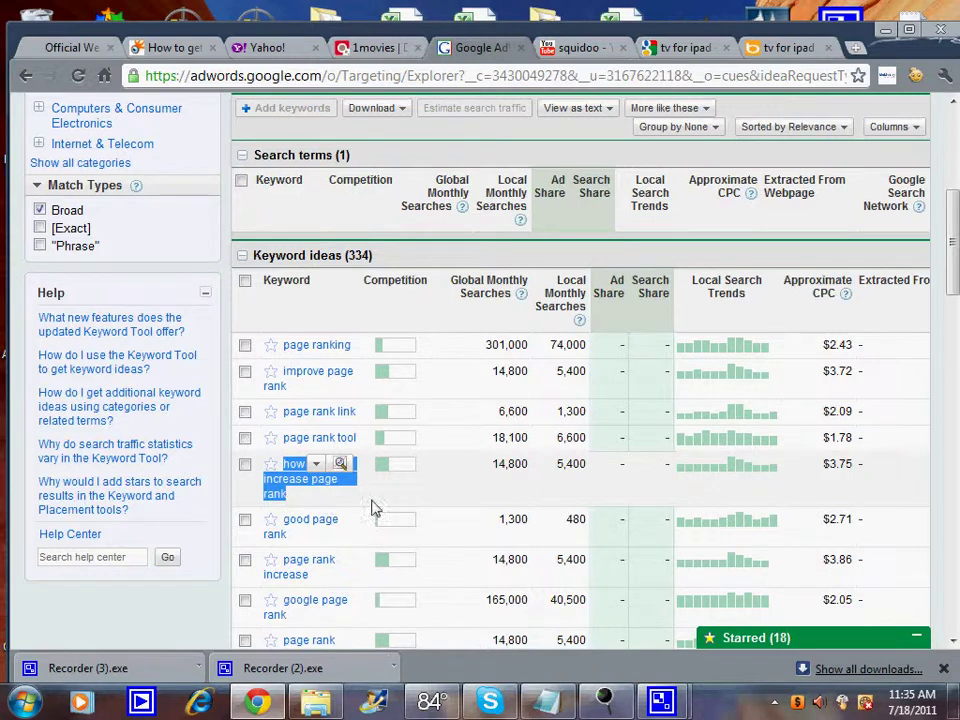
scroll(456, 497, "down", 2)
scroll(456, 497, "up", 4)
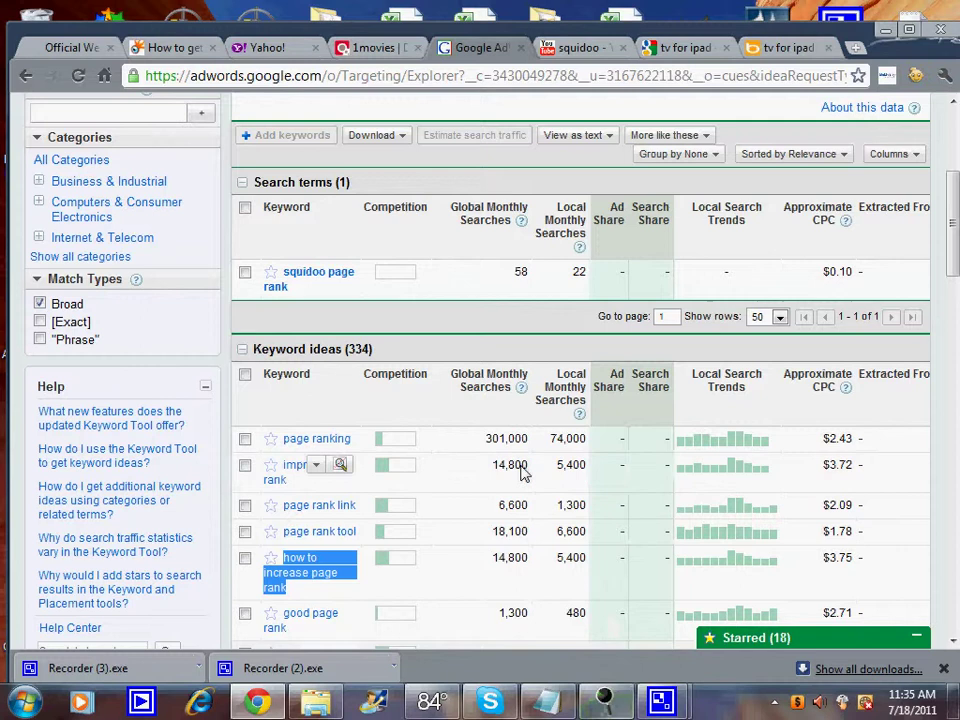
scroll(422, 443, "up", 7)
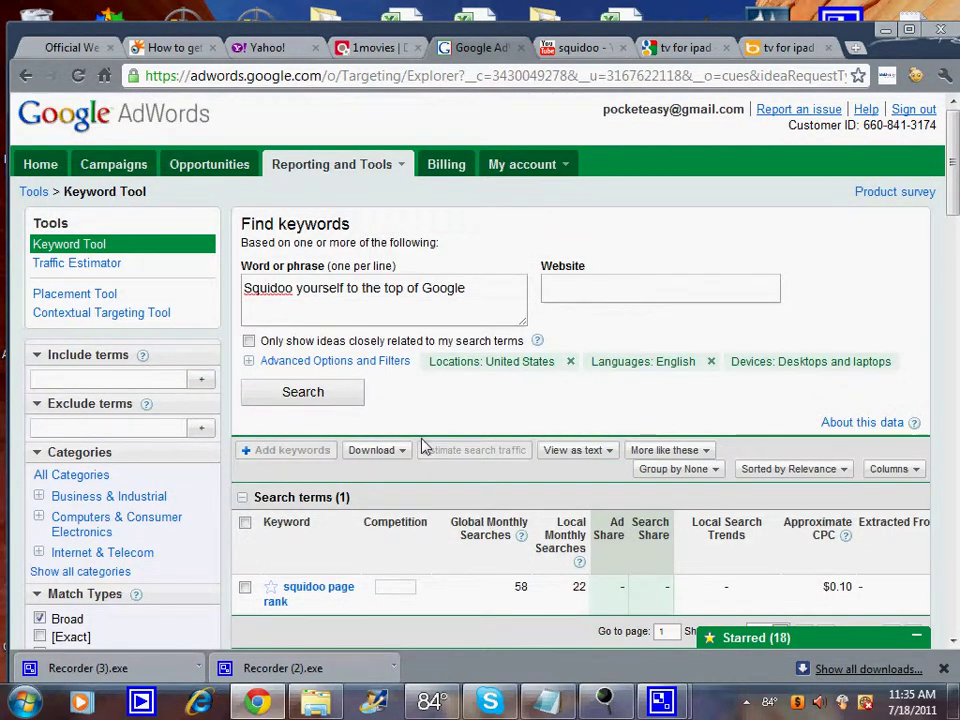
left_click(606, 700)
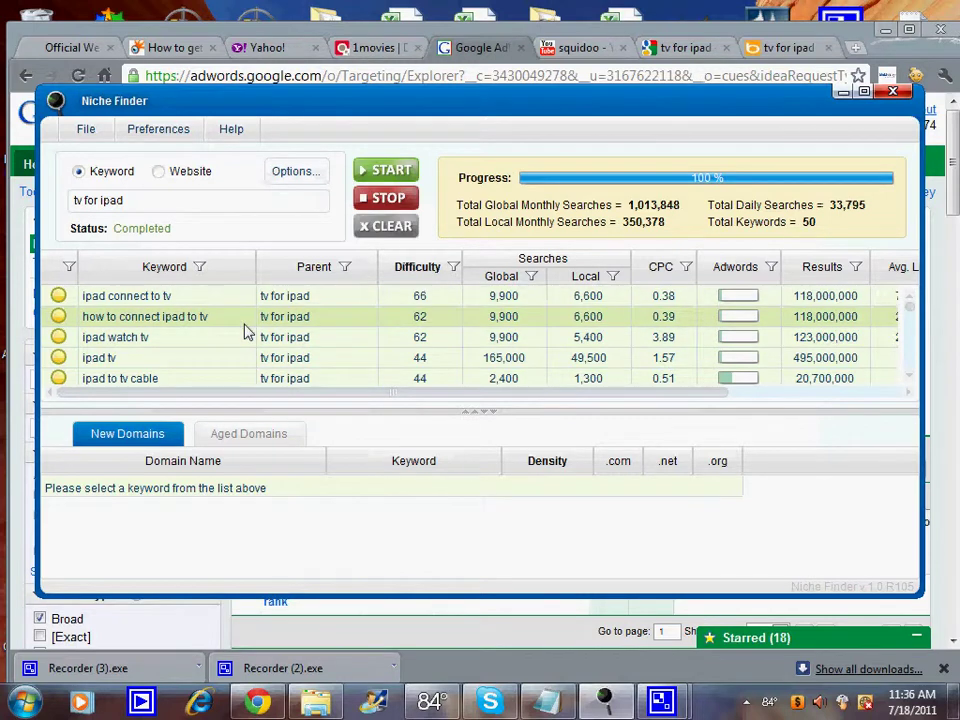
scroll(244, 331, "down", 3)
scroll(246, 332, "down", 2)
scroll(246, 332, "down", 1)
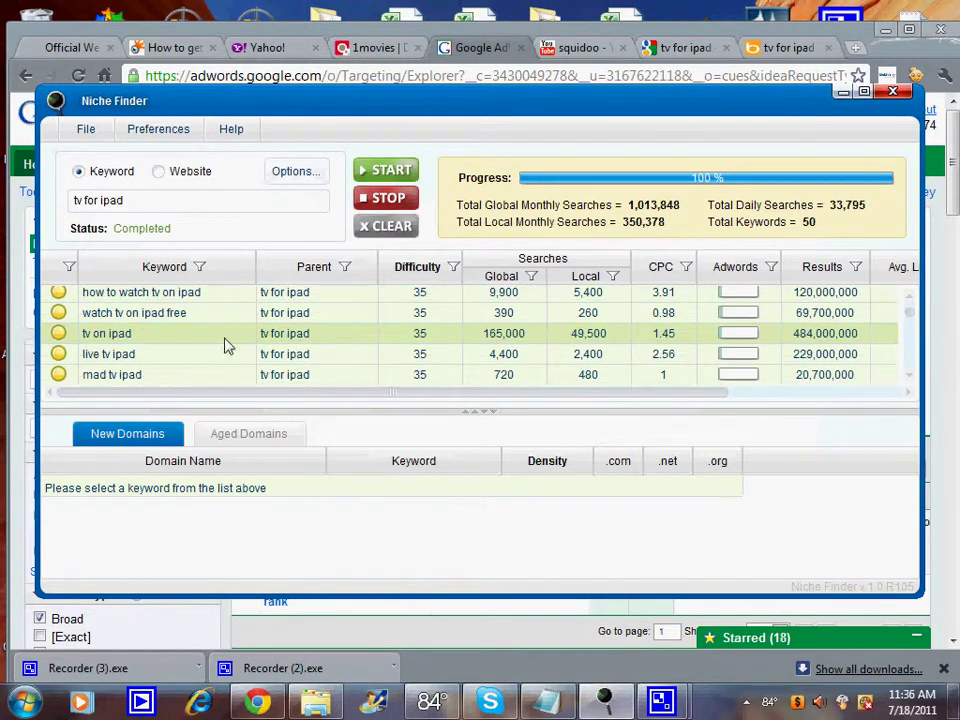
scroll(224, 345, "down", 1)
scroll(224, 345, "down", 1)
scroll(224, 345, "down", 1)
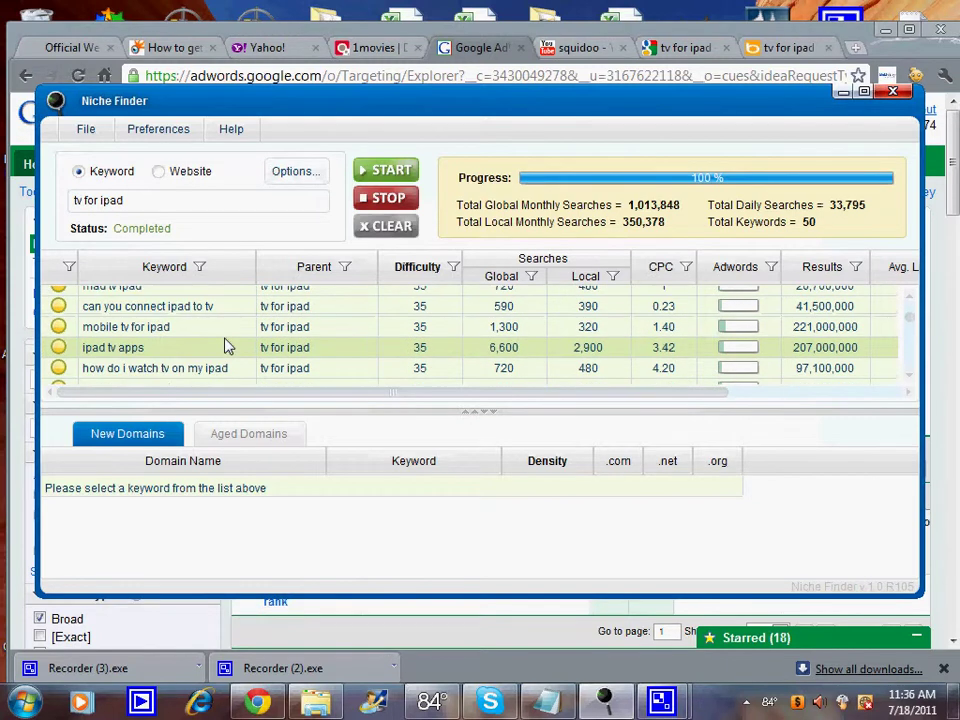
scroll(231, 337, "down", 1)
scroll(231, 337, "down", 1)
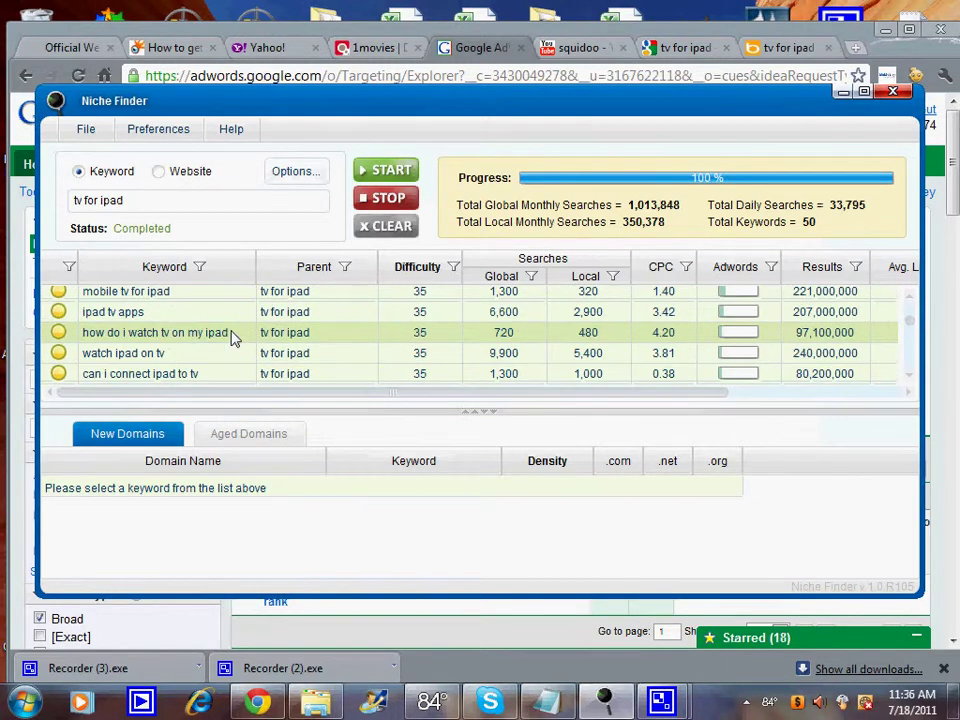
scroll(231, 337, "down", 1)
scroll(231, 337, "down", 1)
scroll(231, 337, "down", 1)
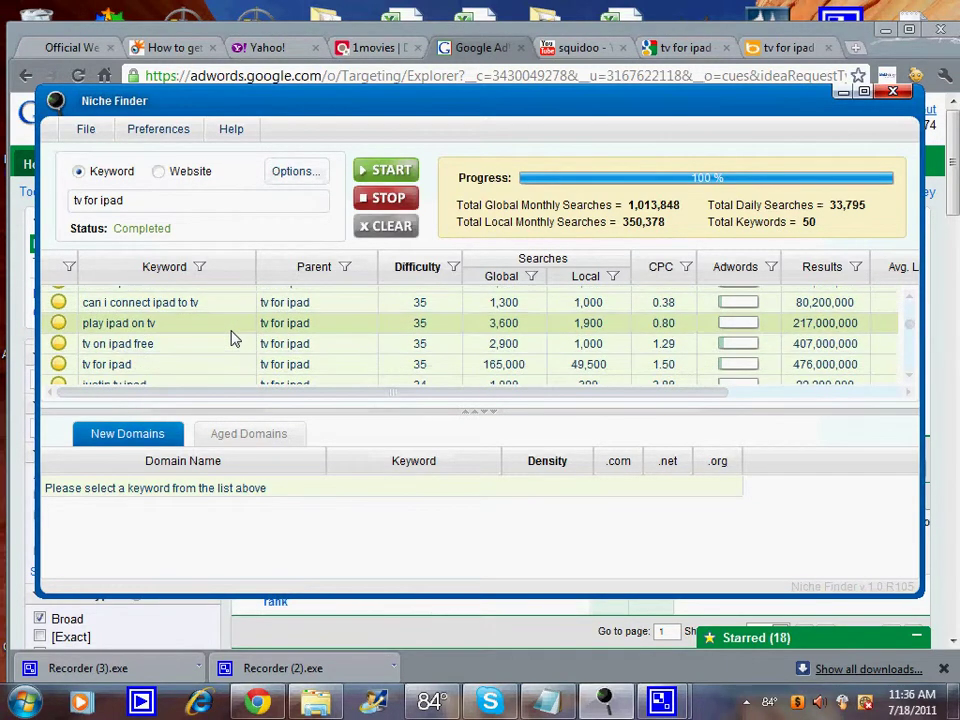
scroll(231, 337, "down", 1)
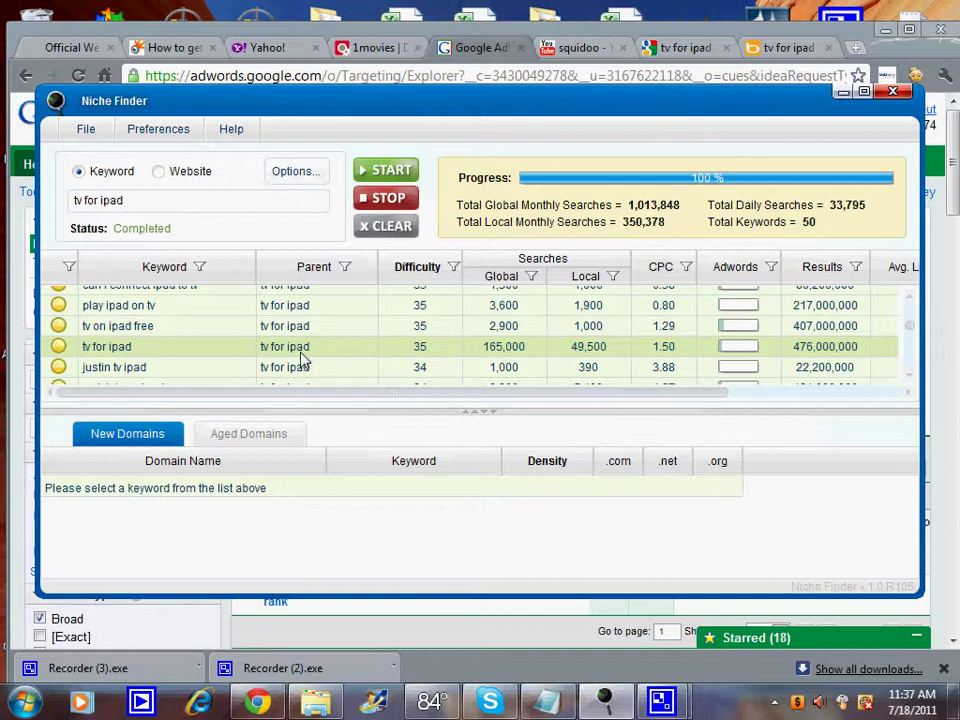
Step: Scroll across the 'tv for ipad' results to view the Avg. Links and Domains Available columns
mouse_move(343, 393)
left_mouse_down()
mouse_move(375, 393)
mouse_move(339, 394)
left_mouse_up()
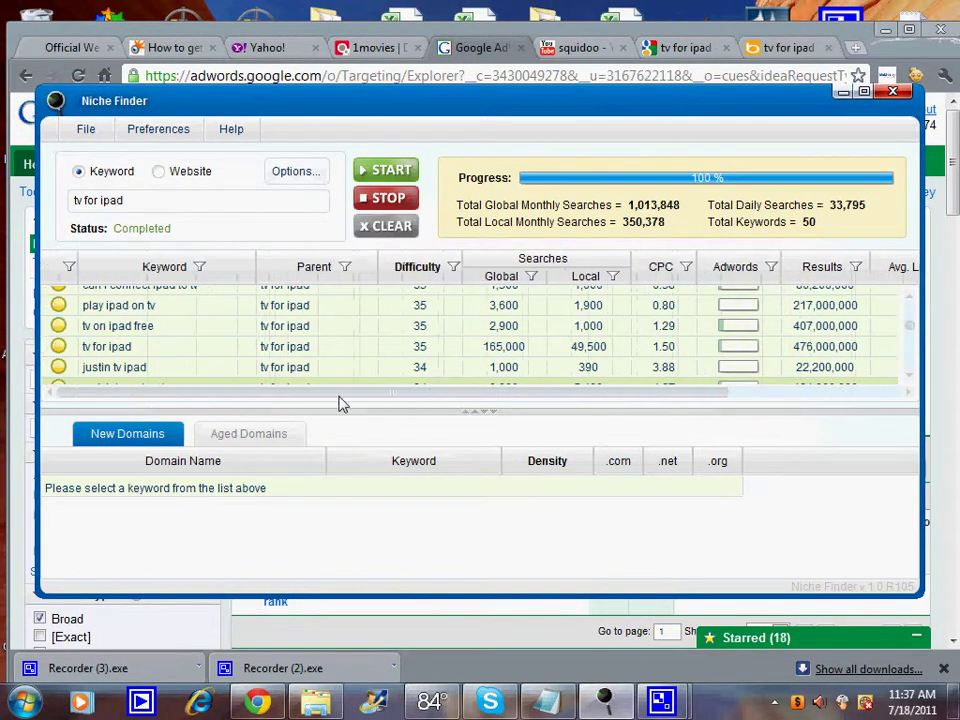
left_click_drag(432, 395, 580, 398)
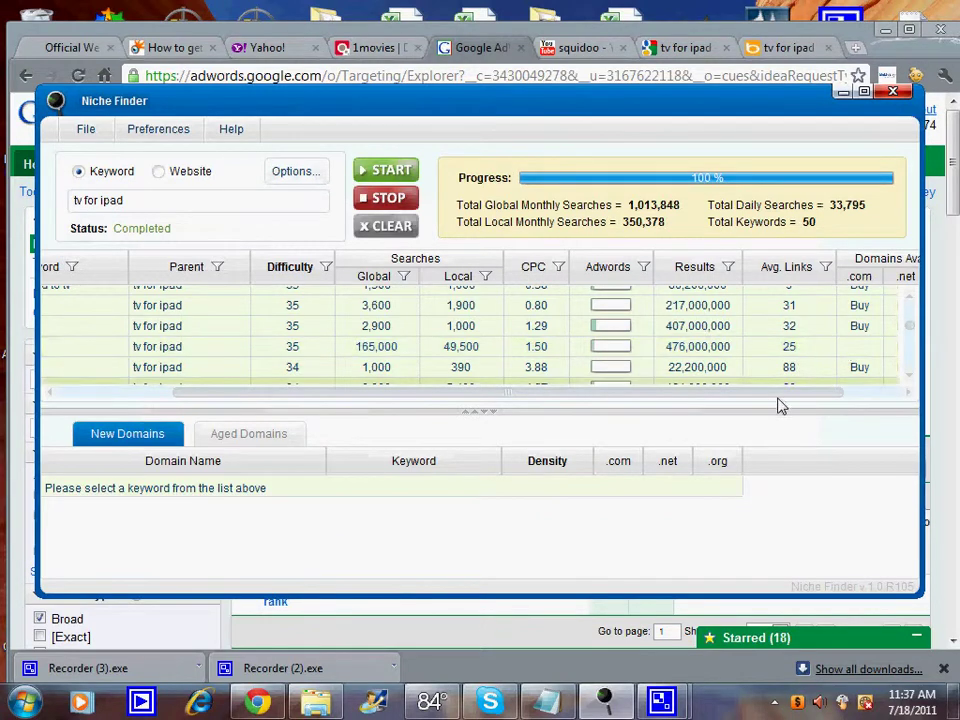
left_click_drag(780, 396, 834, 401)
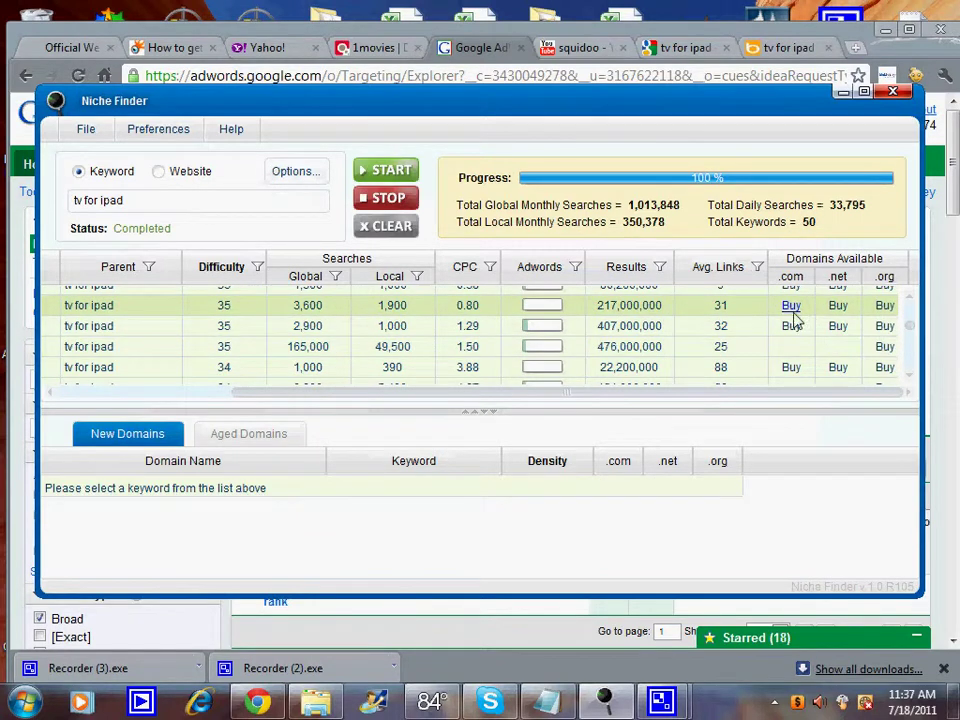
left_click_drag(345, 396, 109, 385)
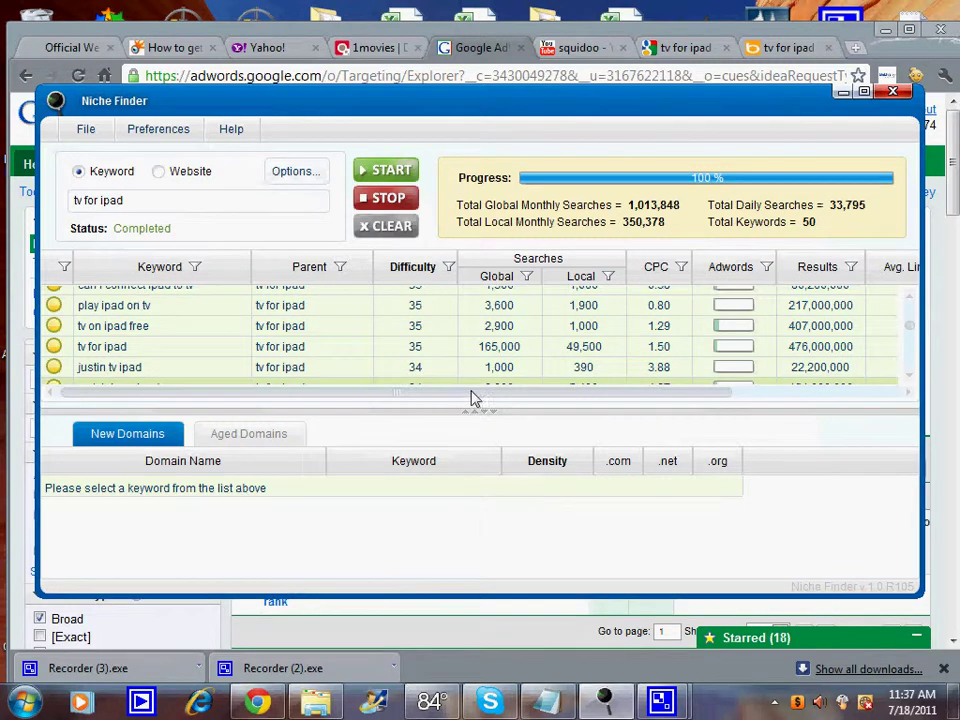
scroll(466, 375, "down", 1)
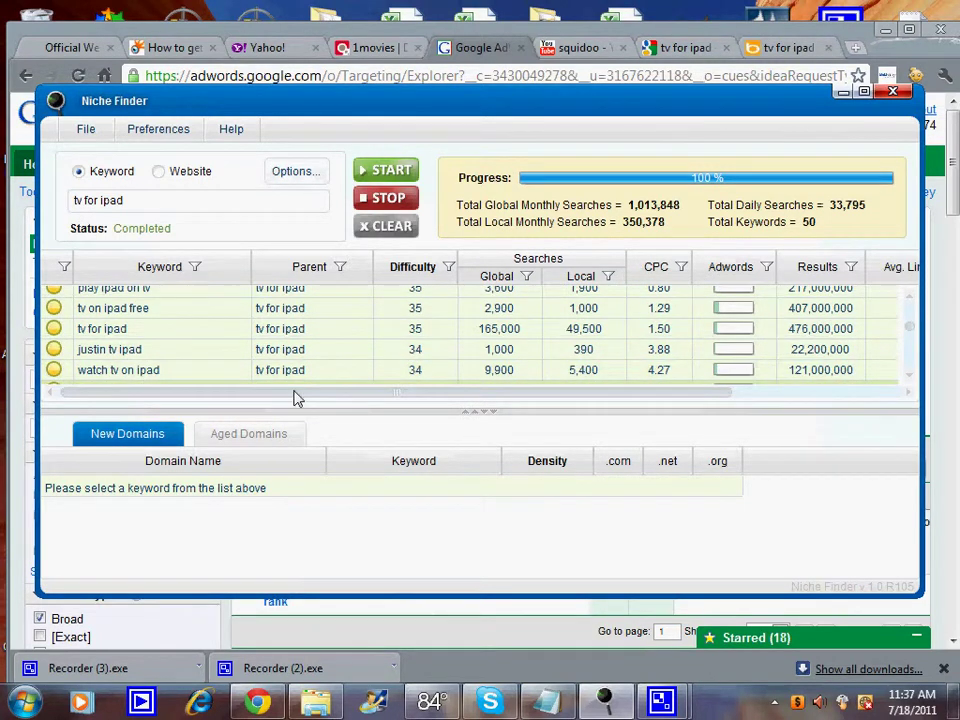
left_click_drag(297, 398, 311, 396)
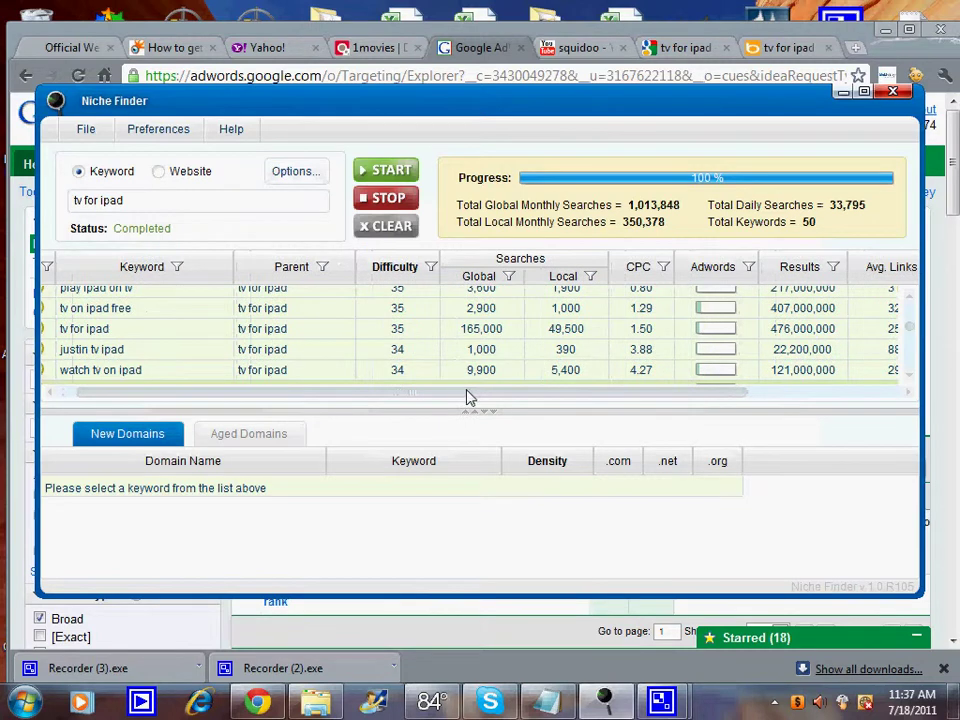
left_click_drag(469, 398, 645, 398)
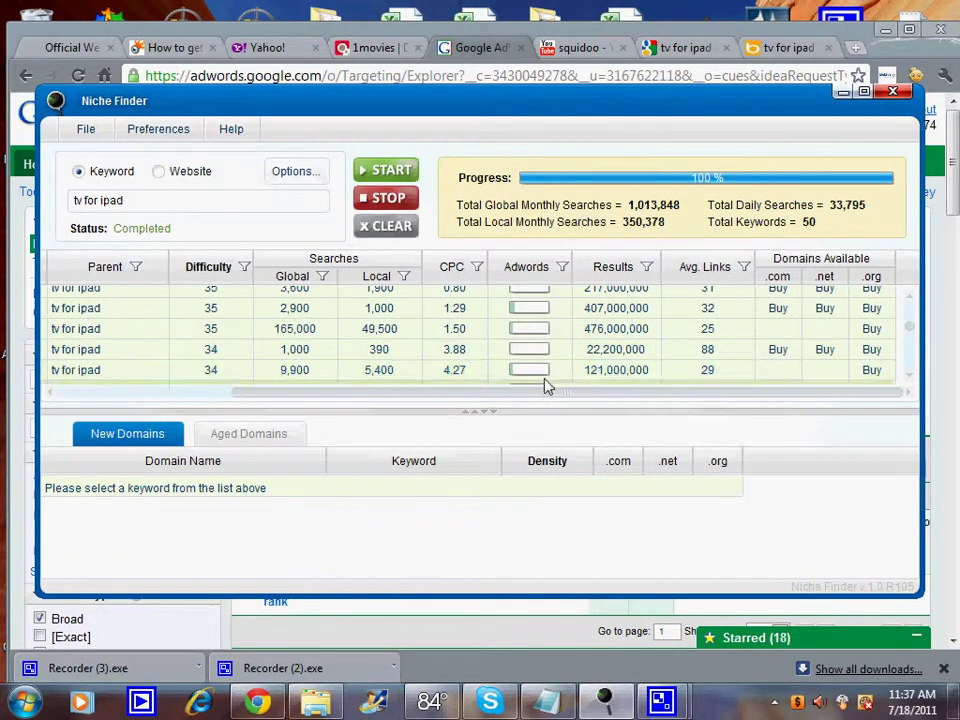
scroll(540, 380, "down", 2)
left_click_drag(531, 392, 355, 410)
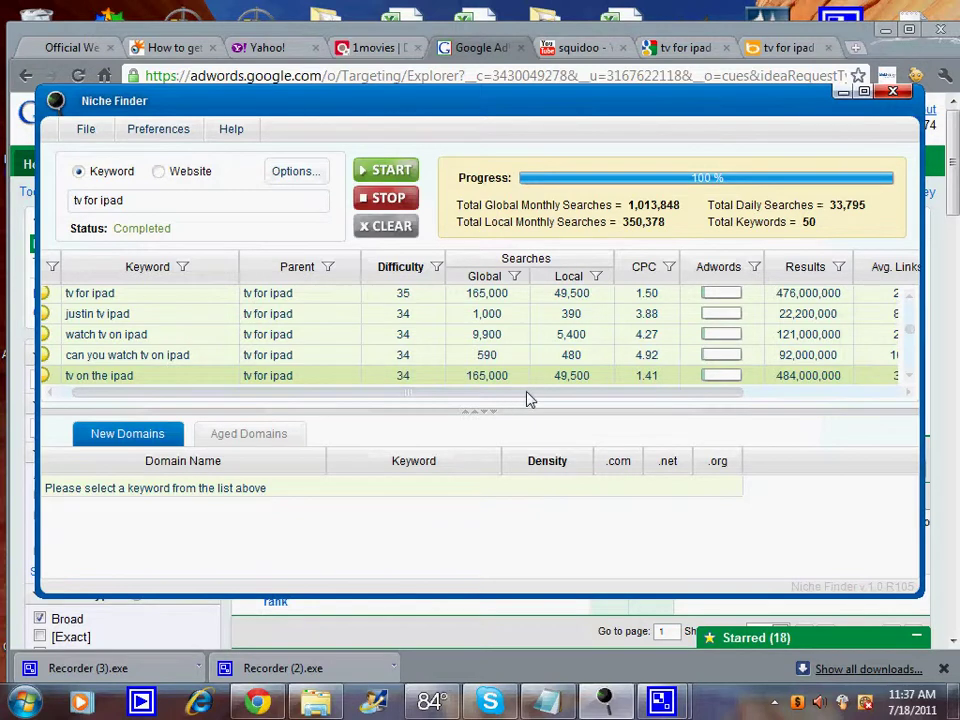
left_click_drag(530, 396, 664, 398)
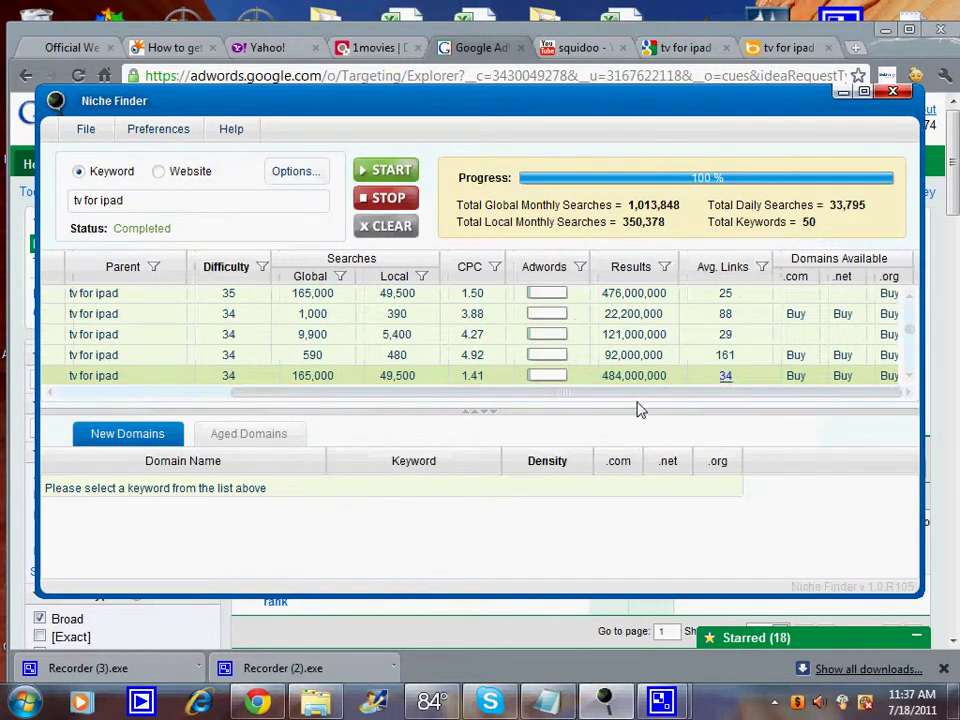
left_click_drag(596, 401, 411, 411)
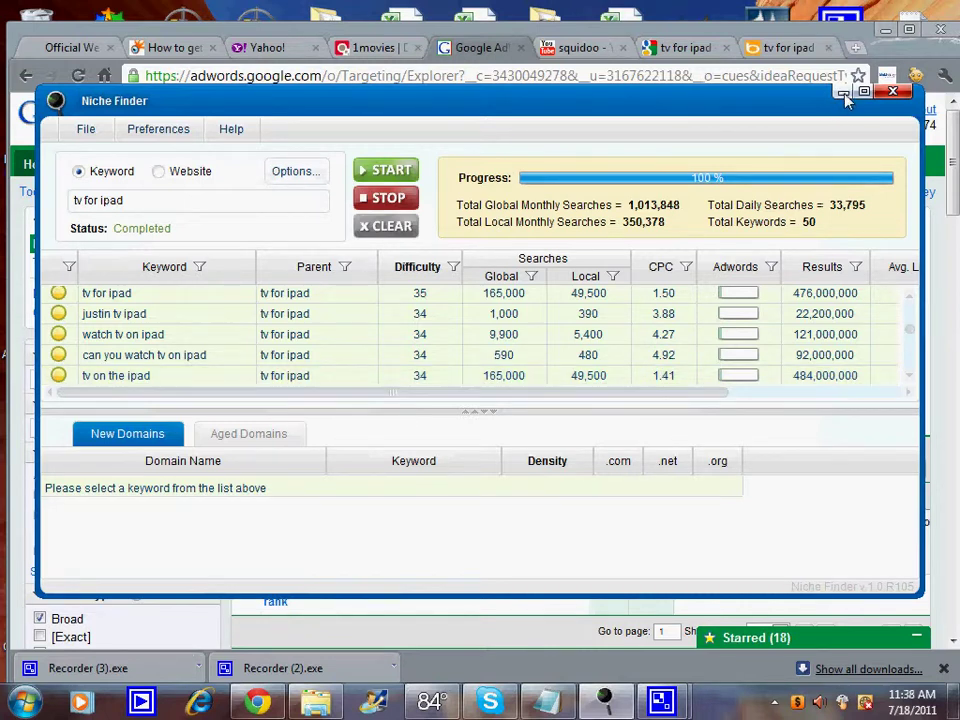
Step: Minimize Niche Finder and switch to the Bing 'tv for ipad' search results
left_click(843, 93)
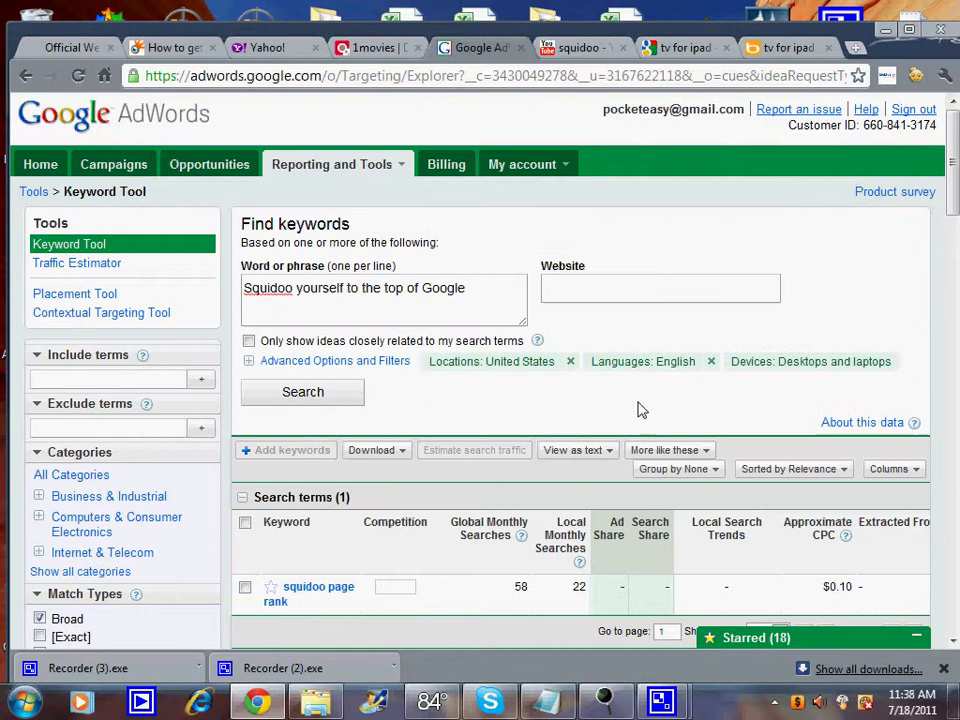
scroll(600, 390, "down", 2)
scroll(587, 379, "down", 1)
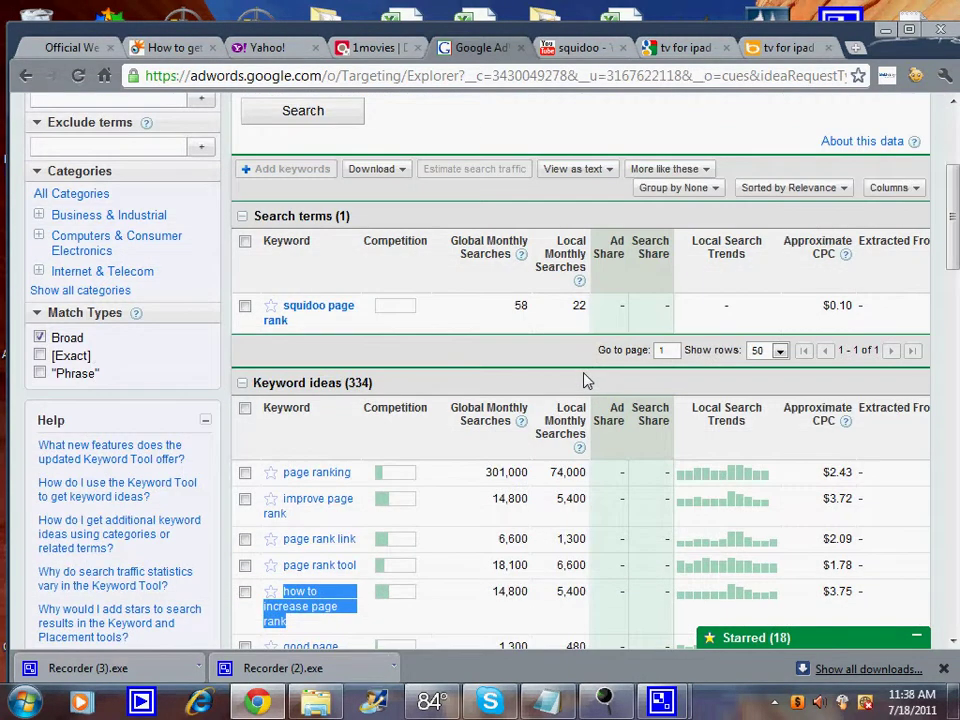
scroll(455, 406, "up", 3)
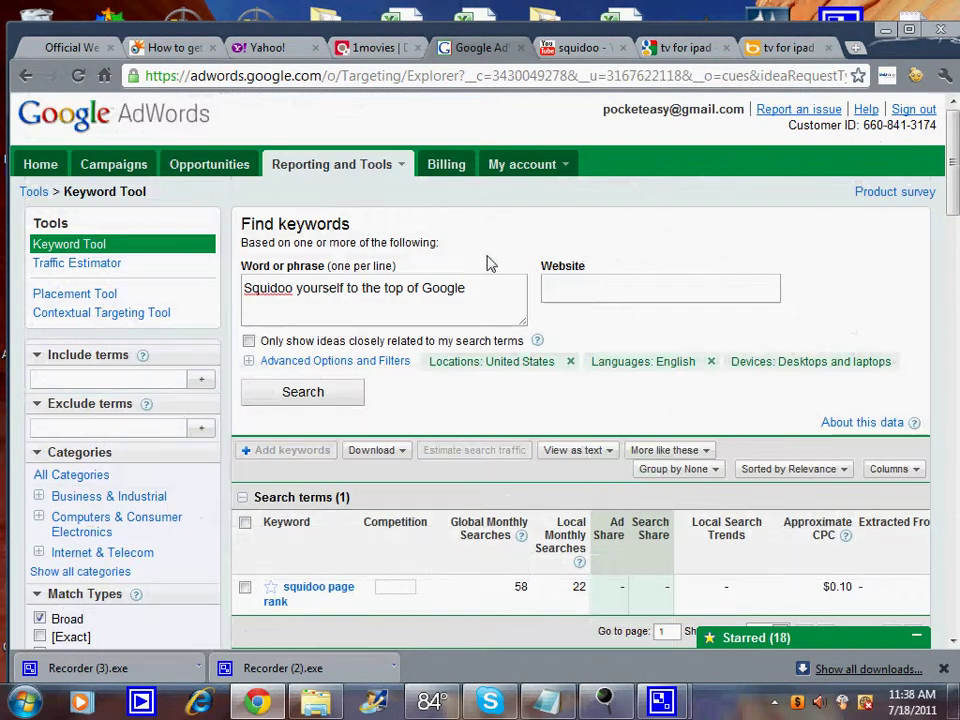
left_click(785, 47)
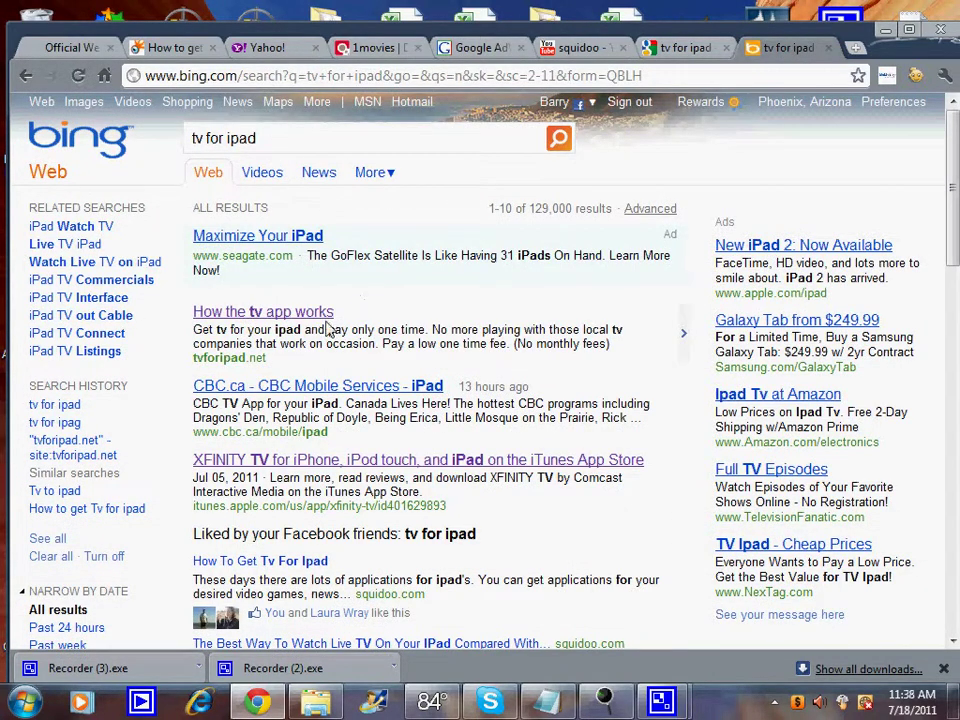
mouse_move(263, 330)
left_click(257, 316)
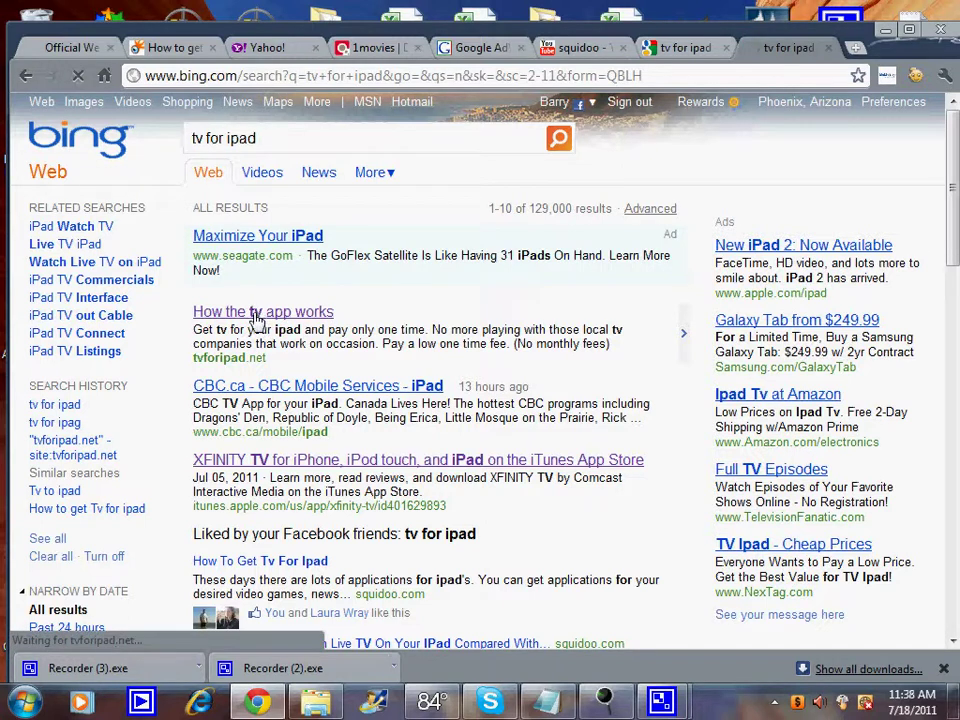
scroll(473, 357, "down", 4)
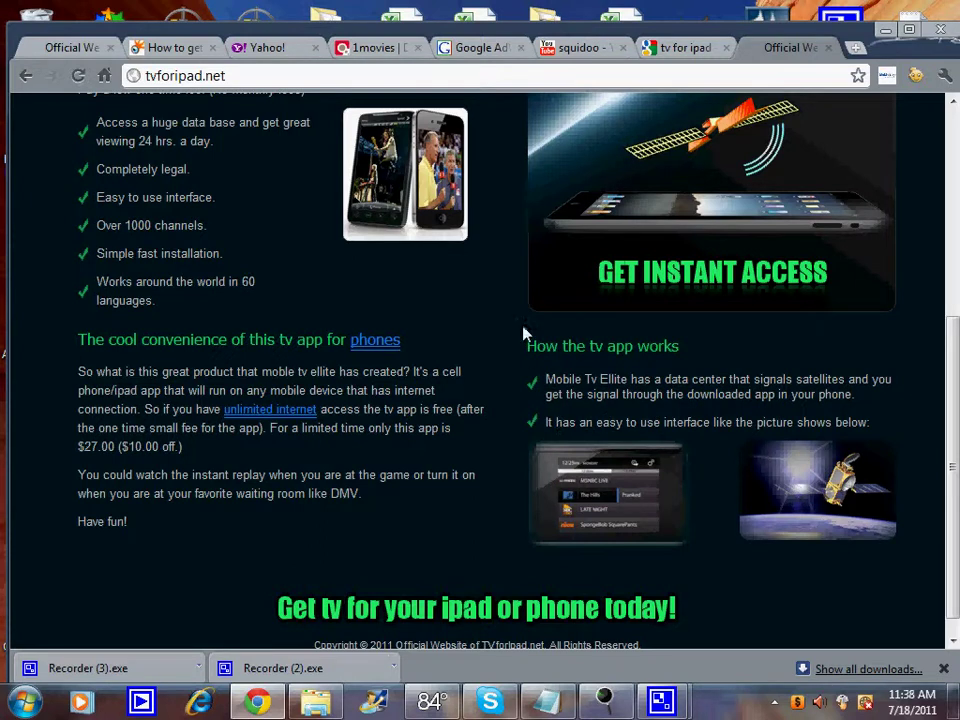
scroll(508, 342, "up", 3)
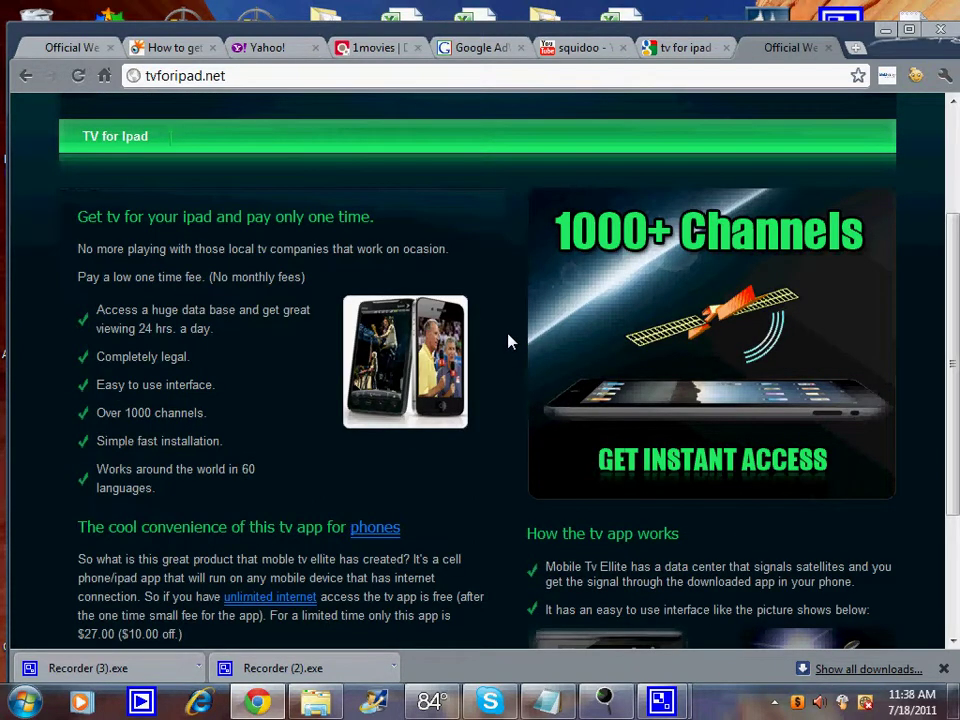
scroll(508, 342, "down", 3)
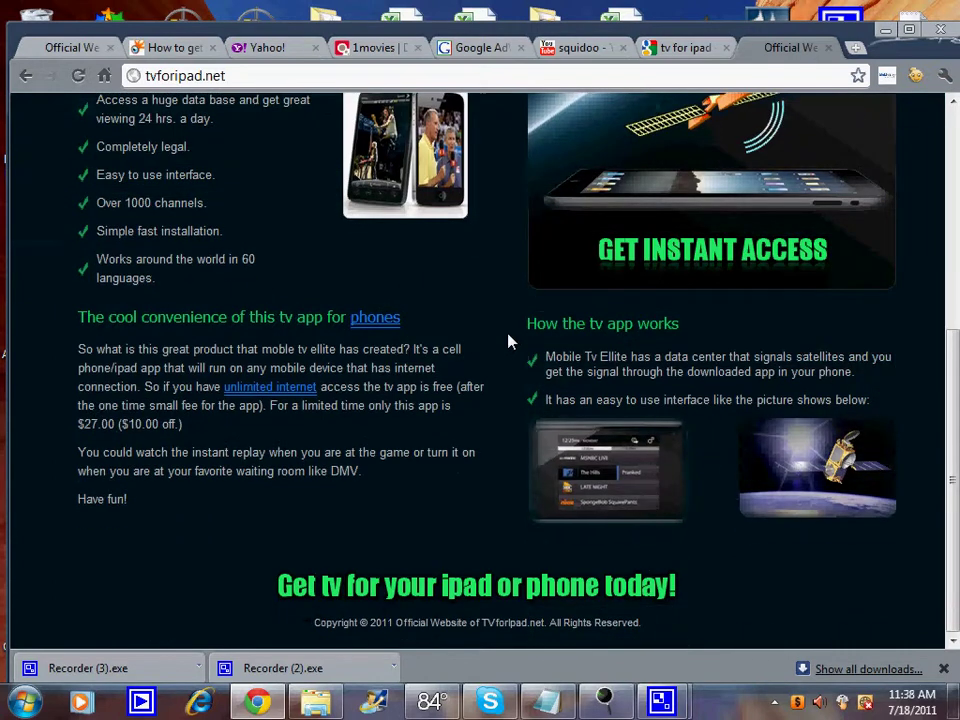
scroll(508, 342, "up", 4)
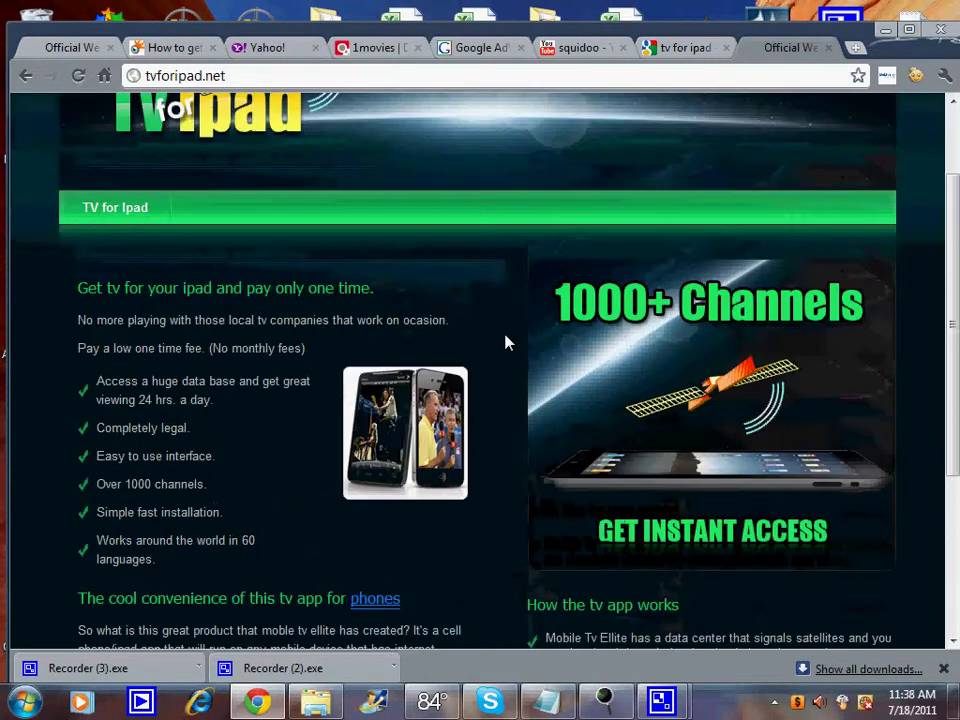
scroll(506, 342, "up", 2)
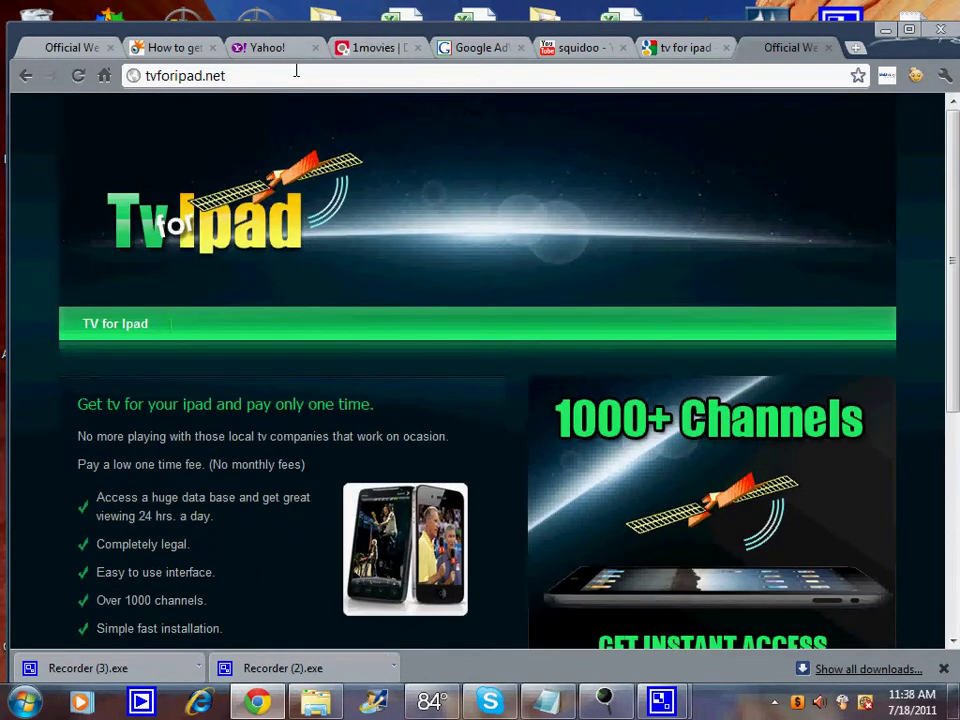
Step: Bring up the Squidoo 'How to get Tv for ipad' lens and dismiss the game advertisement pop-up
left_click(196, 56)
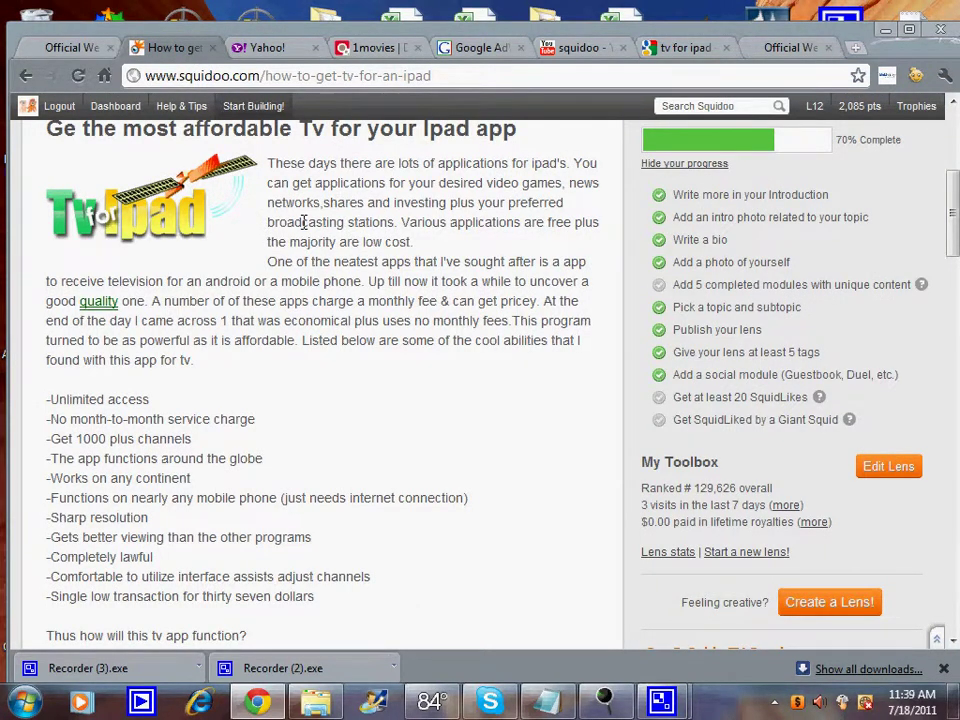
left_click(465, 273)
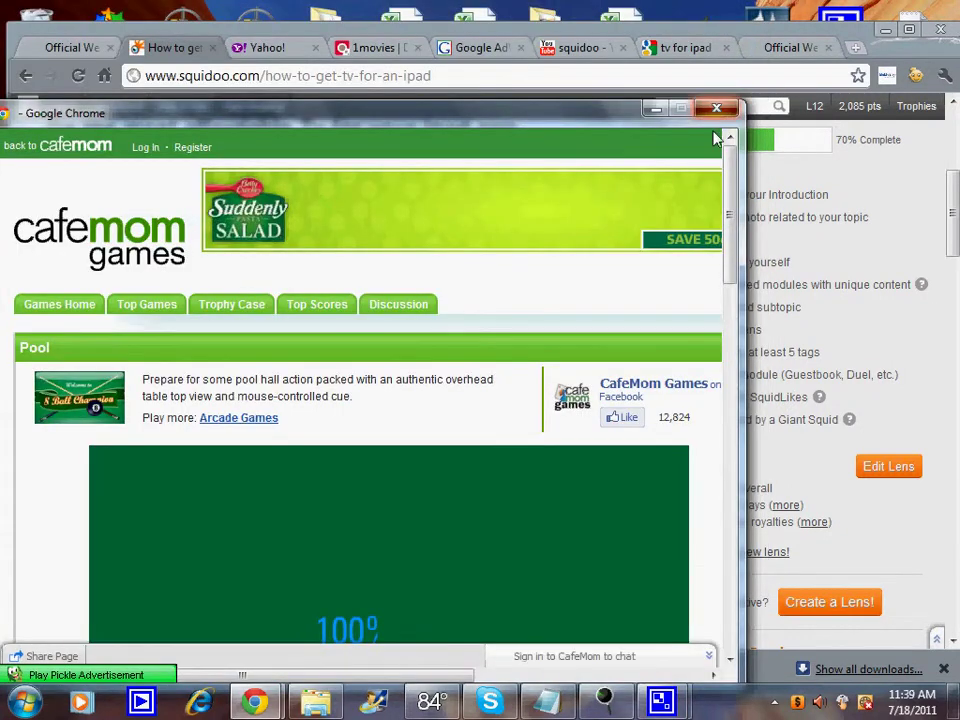
left_click(716, 107)
left_click_drag(953, 225, 953, 170)
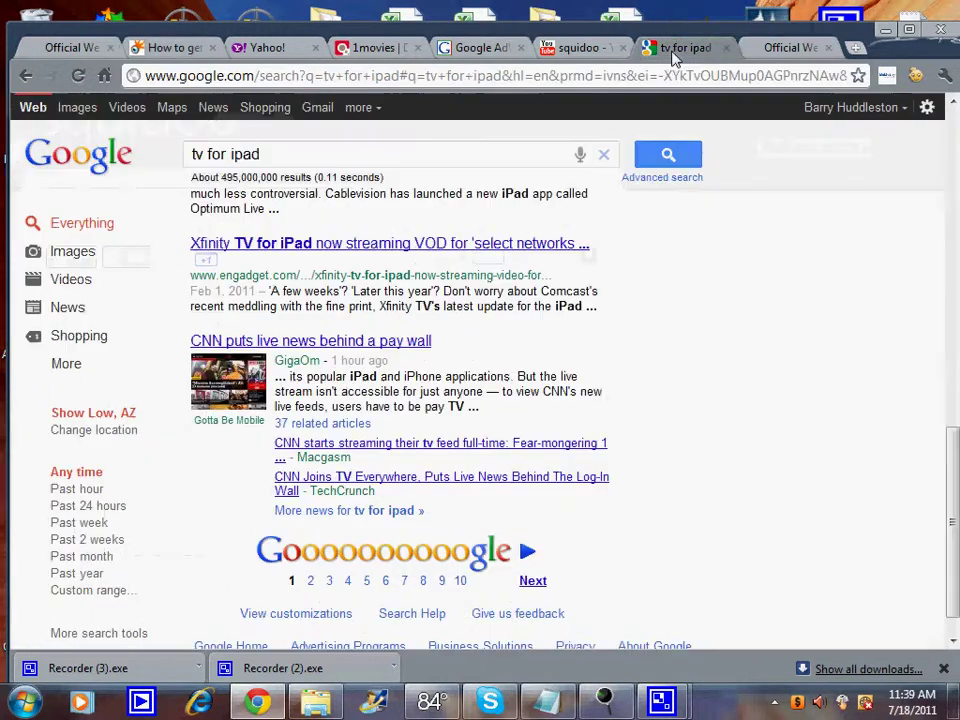
Step: Return to the Google 'tv for ipad' results and review the first page, selecting the query
left_click(672, 47)
scroll(452, 272, "down", 1)
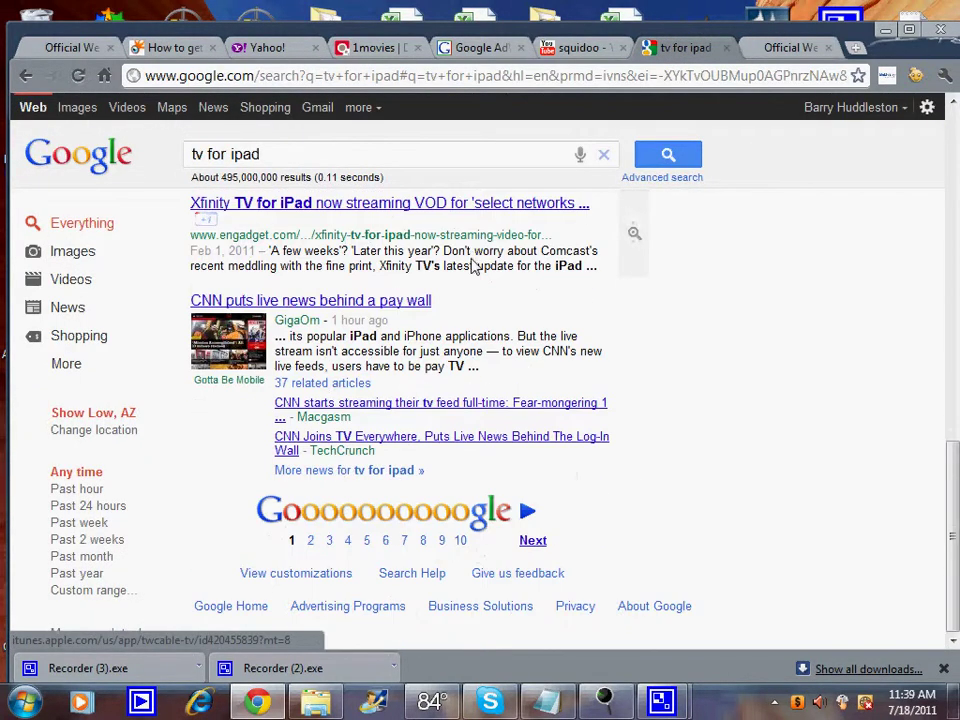
scroll(473, 260, "up", 4)
scroll(473, 265, "down", 4)
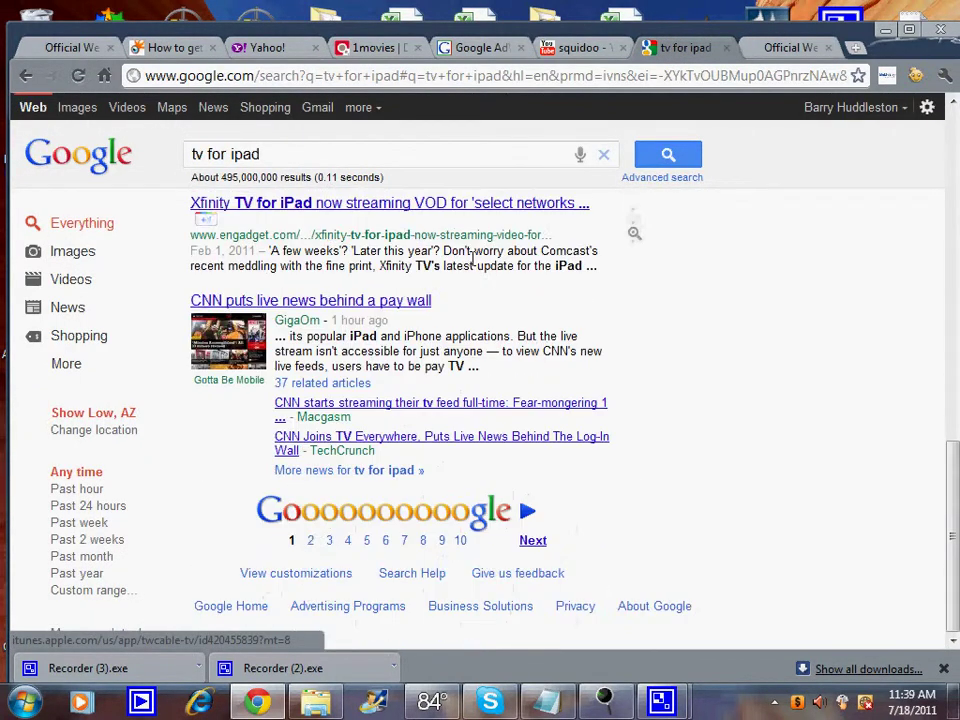
scroll(471, 266, "up", 6)
scroll(392, 216, "up", 4)
scroll(410, 254, "up", 4)
scroll(410, 254, "up", 4)
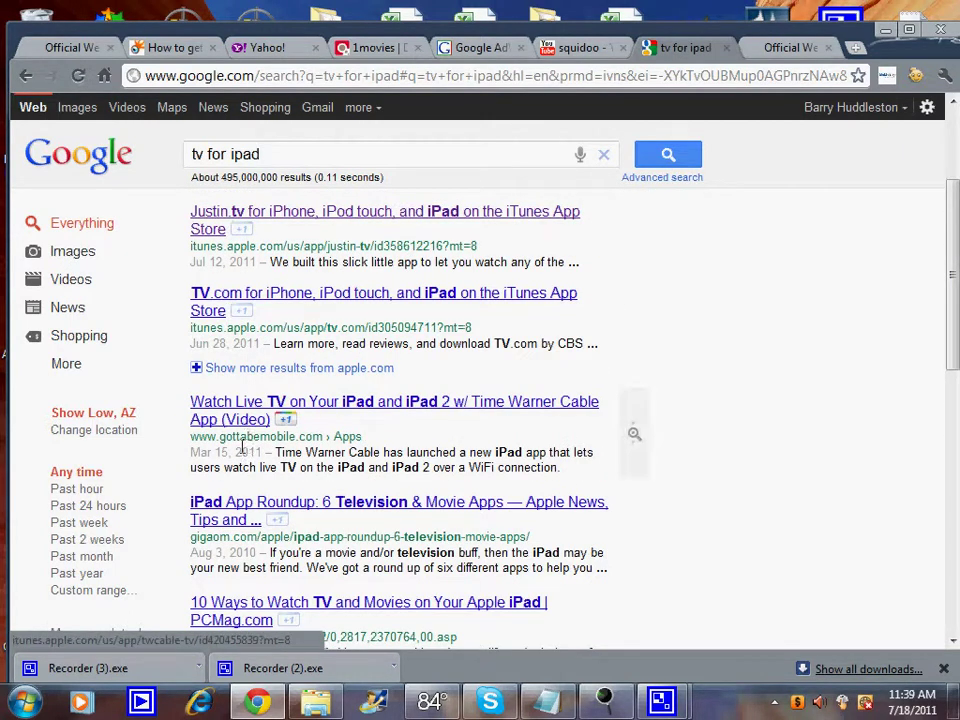
scroll(274, 393, "up", 2)
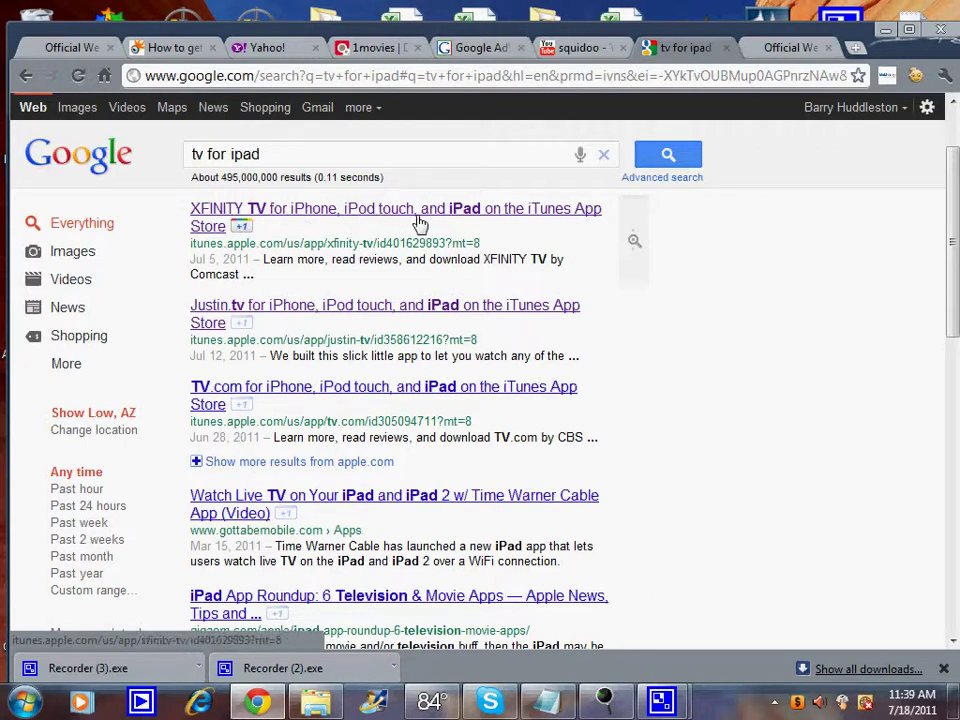
mouse_move(365, 390)
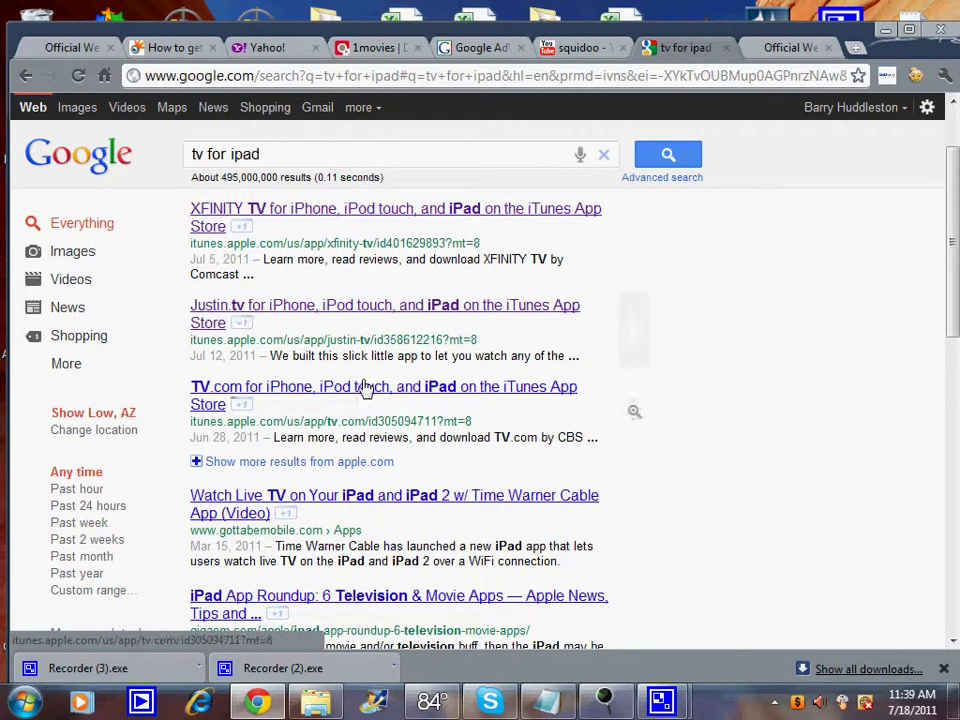
scroll(365, 385, "down", 2)
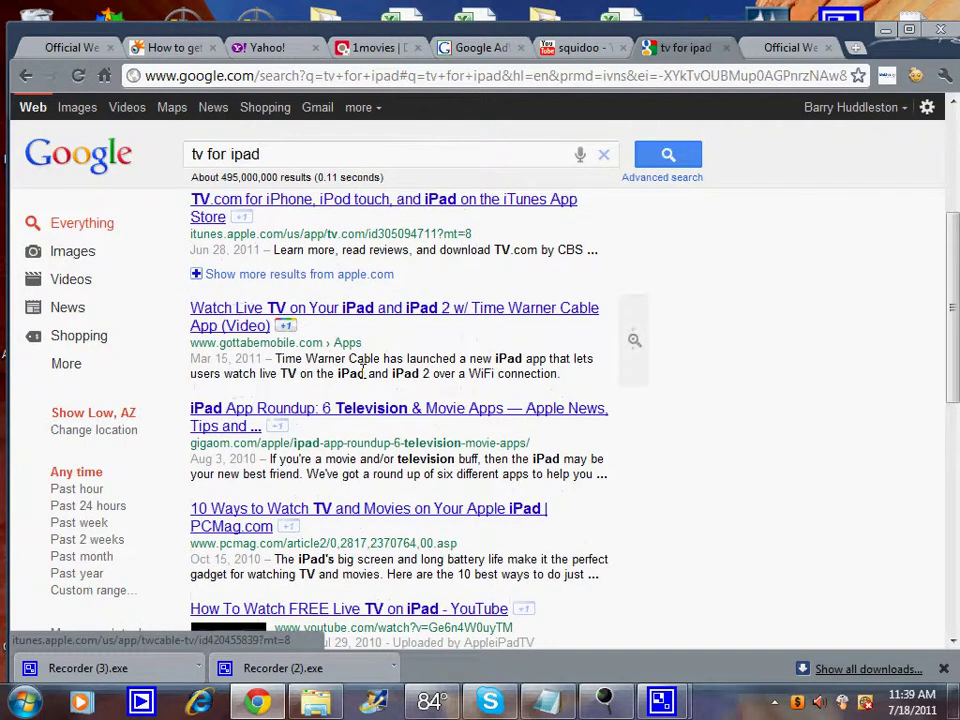
scroll(362, 370, "down", 2)
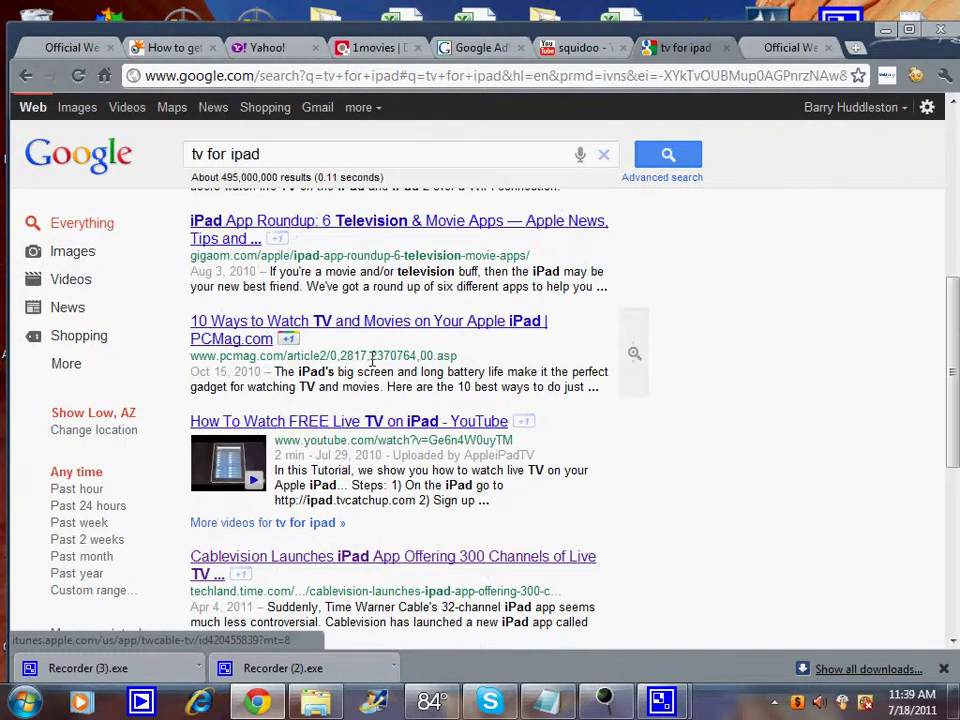
scroll(372, 358, "up", 4)
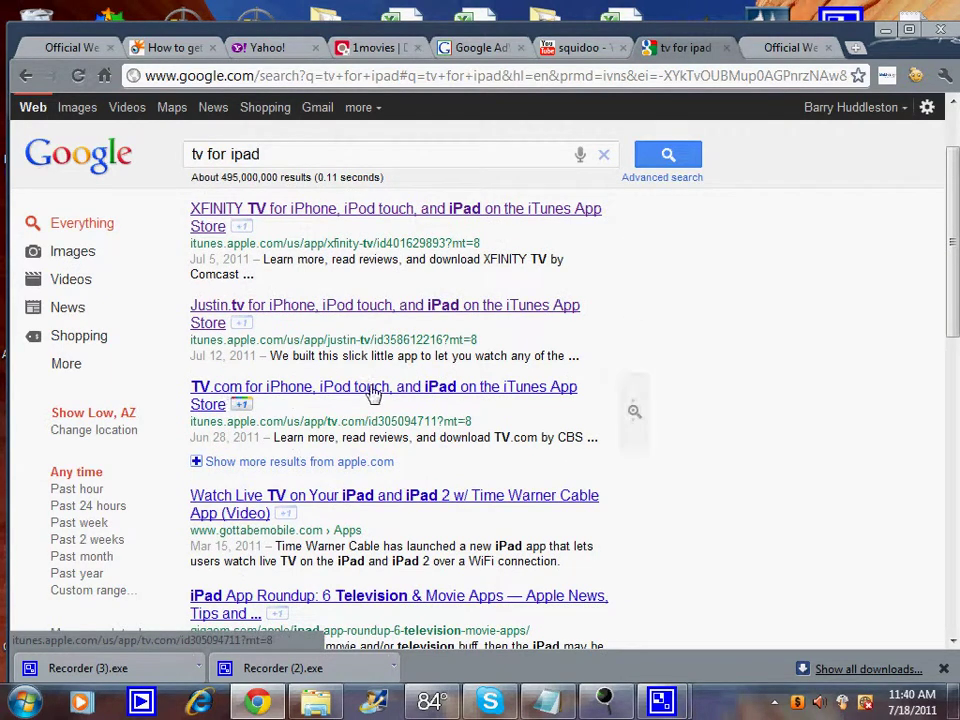
scroll(360, 411, "up", 1)
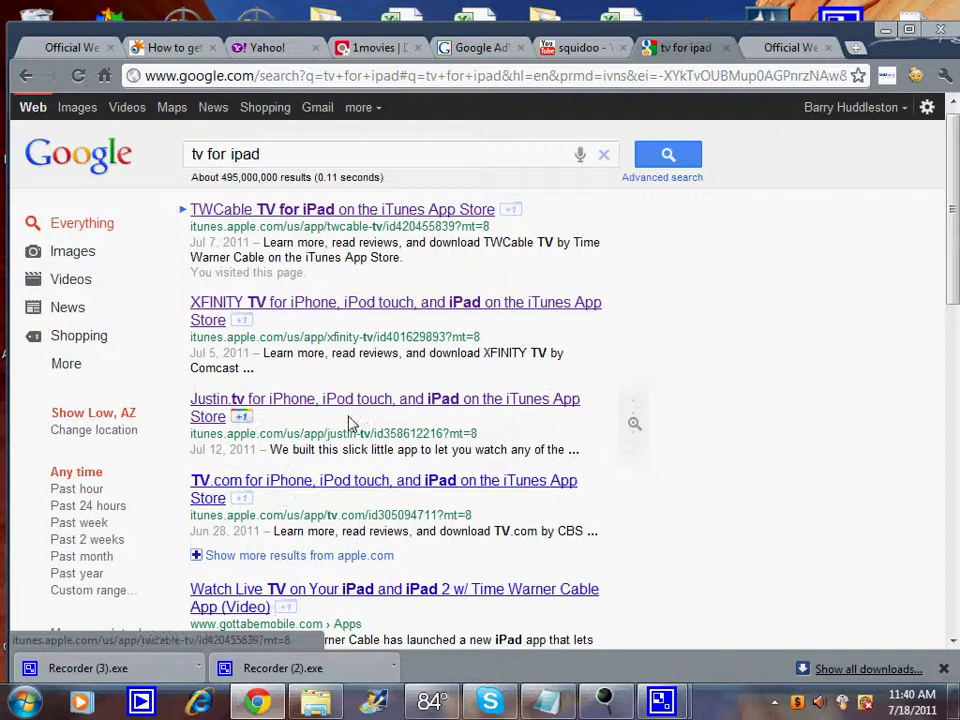
left_click_drag(272, 155, 189, 155)
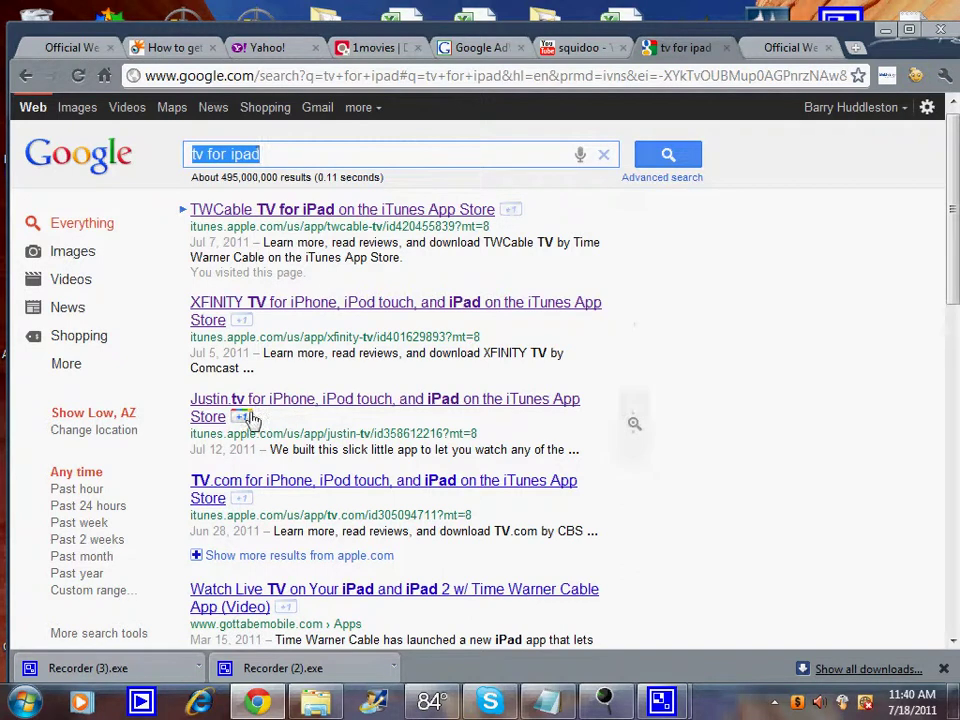
scroll(455, 470, "down", 2)
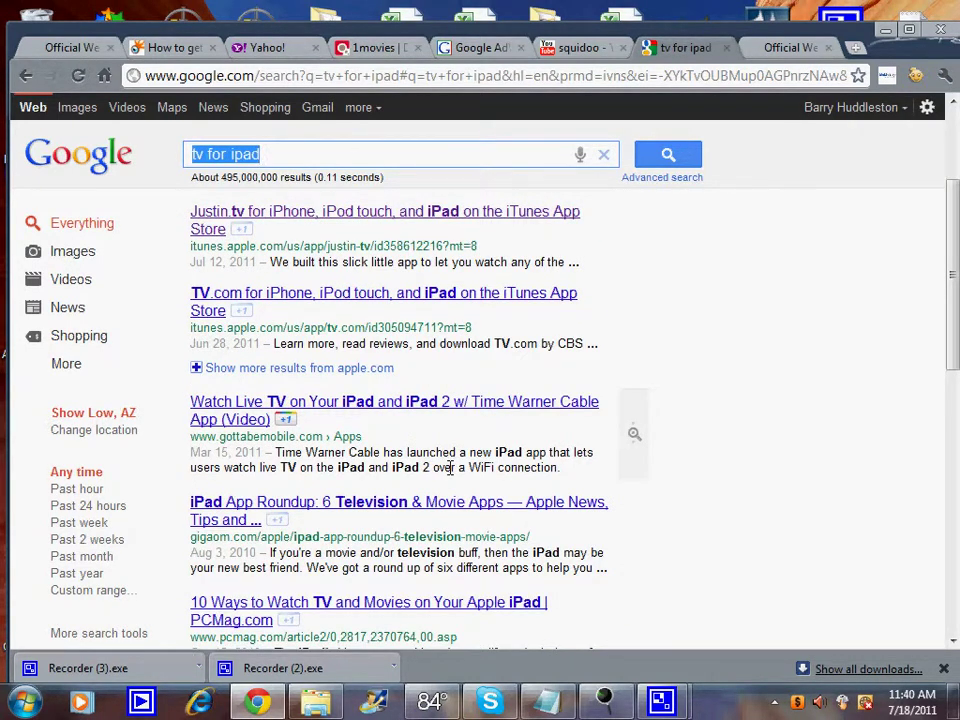
scroll(450, 470, "down", 5)
scroll(450, 472, "down", 2)
scroll(450, 474, "down", 1)
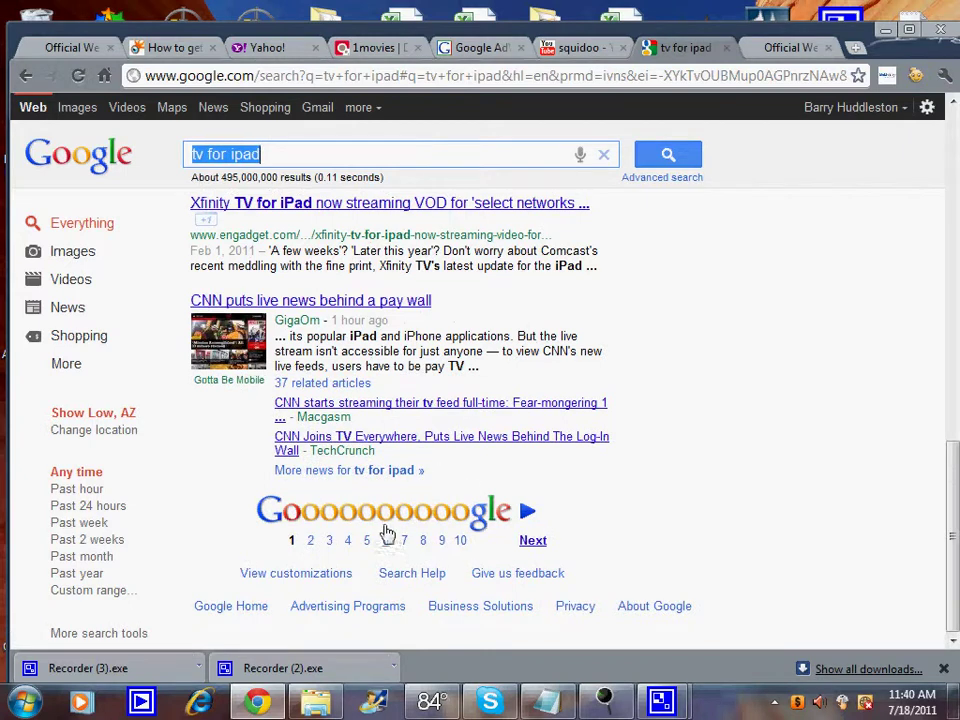
Step: Go to page 3 of the 'tv for ipad' results and scan its listings
left_click(330, 544)
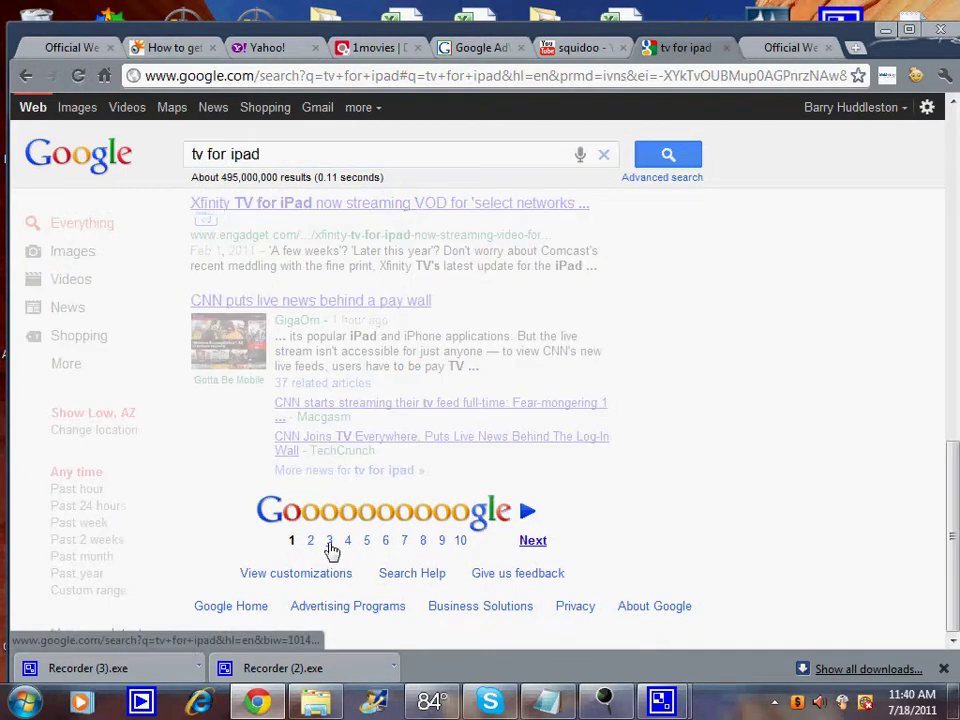
scroll(370, 450, "down", 3)
scroll(320, 340, "down", 1)
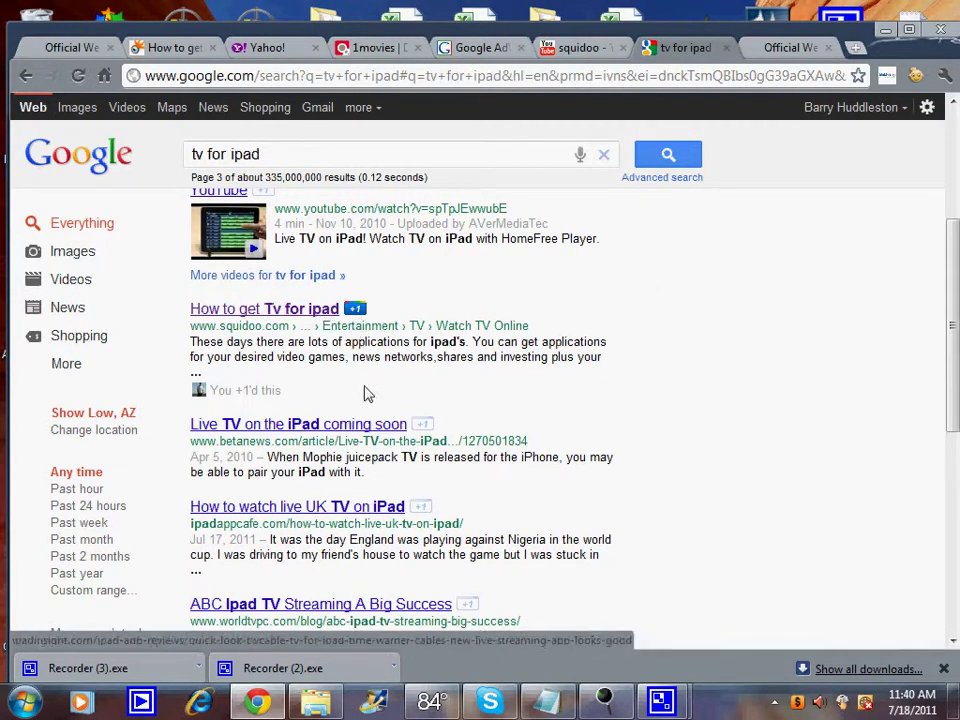
mouse_move(300, 340)
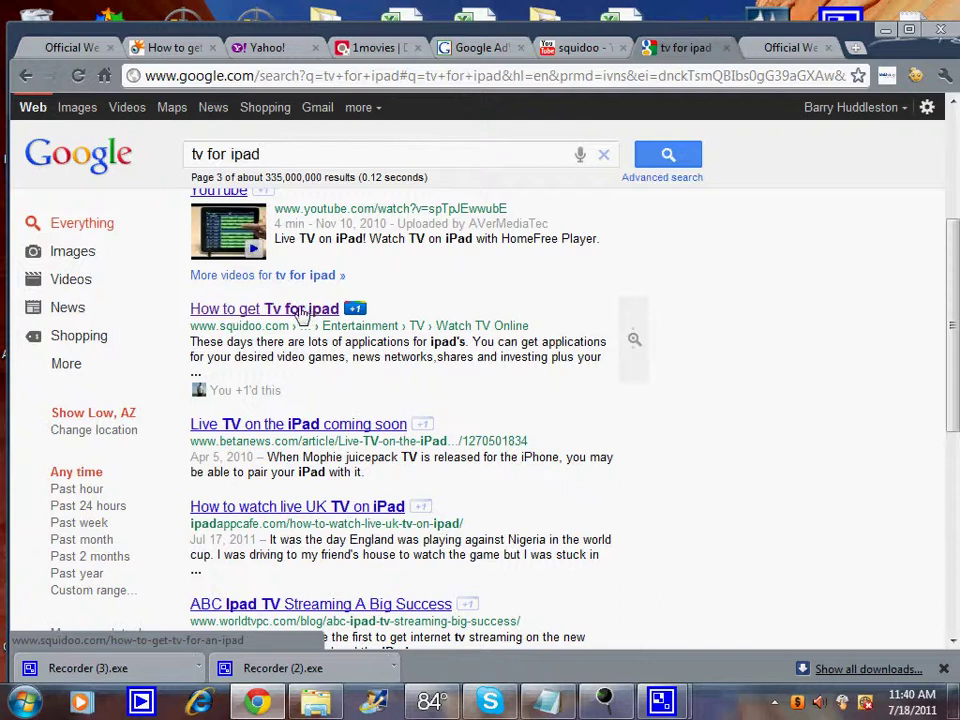
scroll(400, 340, "down", 1)
scroll(413, 349, "down", 1)
scroll(413, 349, "down", 1)
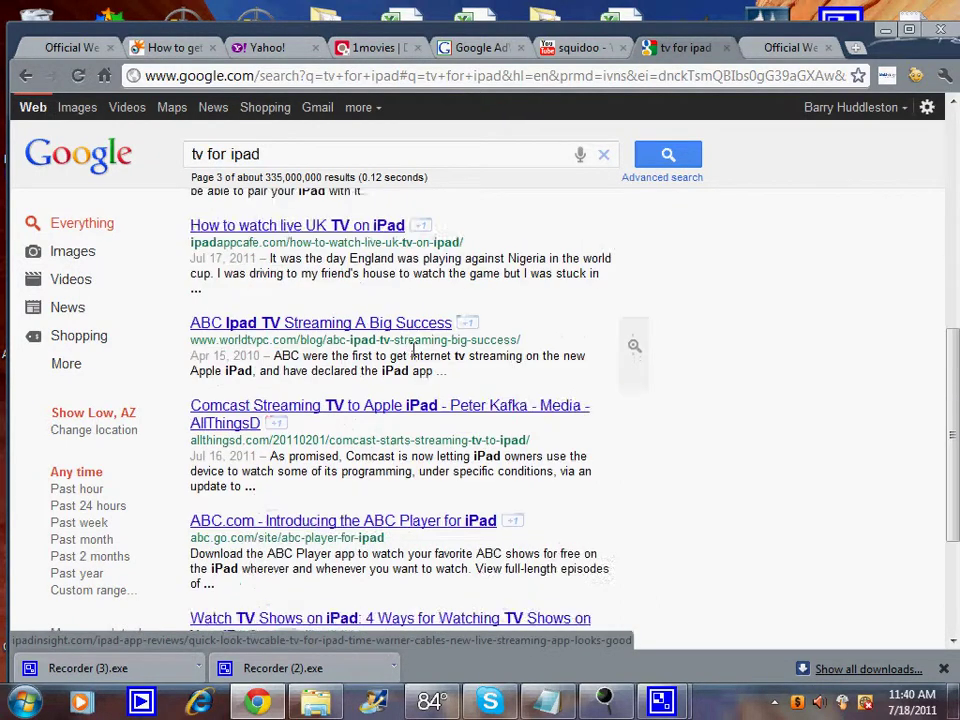
scroll(413, 349, "up", 2)
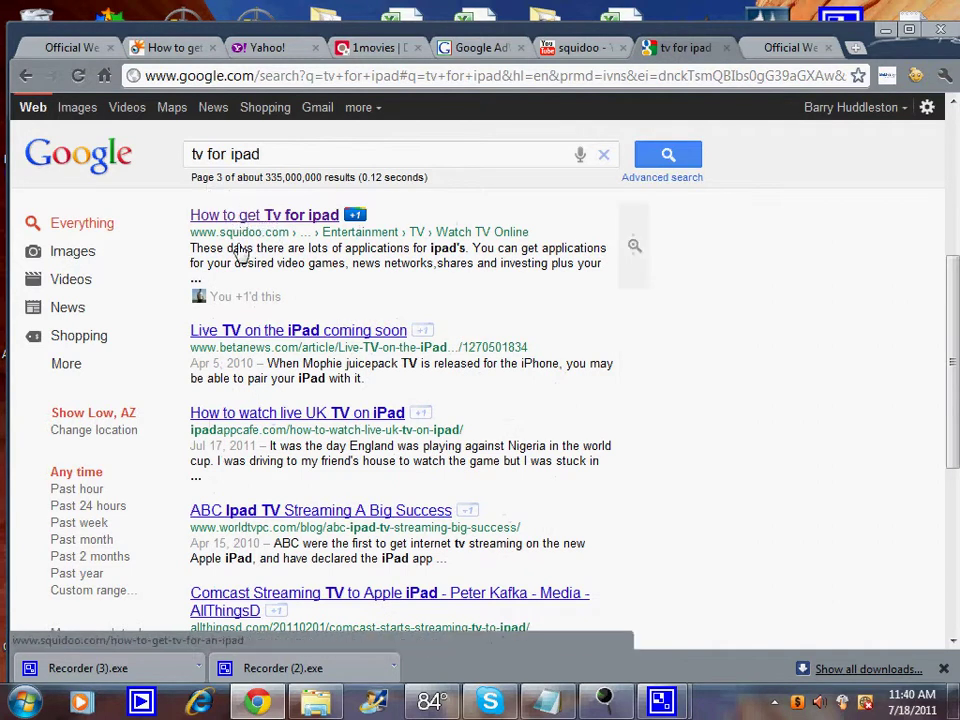
scroll(321, 326, "down", 4)
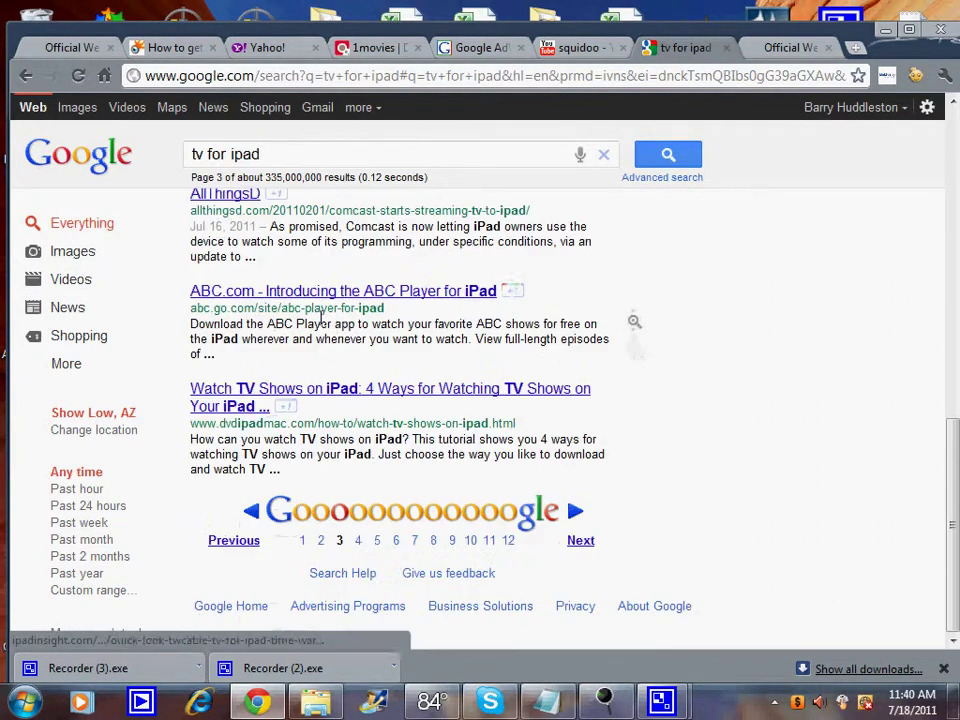
scroll(321, 317, "up", 3)
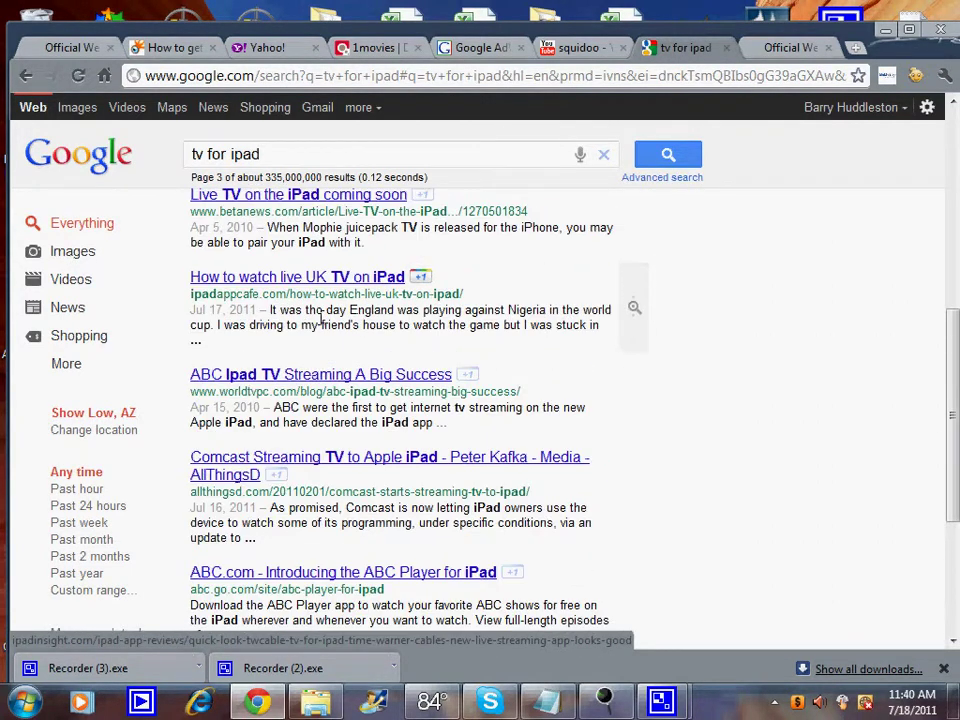
scroll(321, 320, "up", 3)
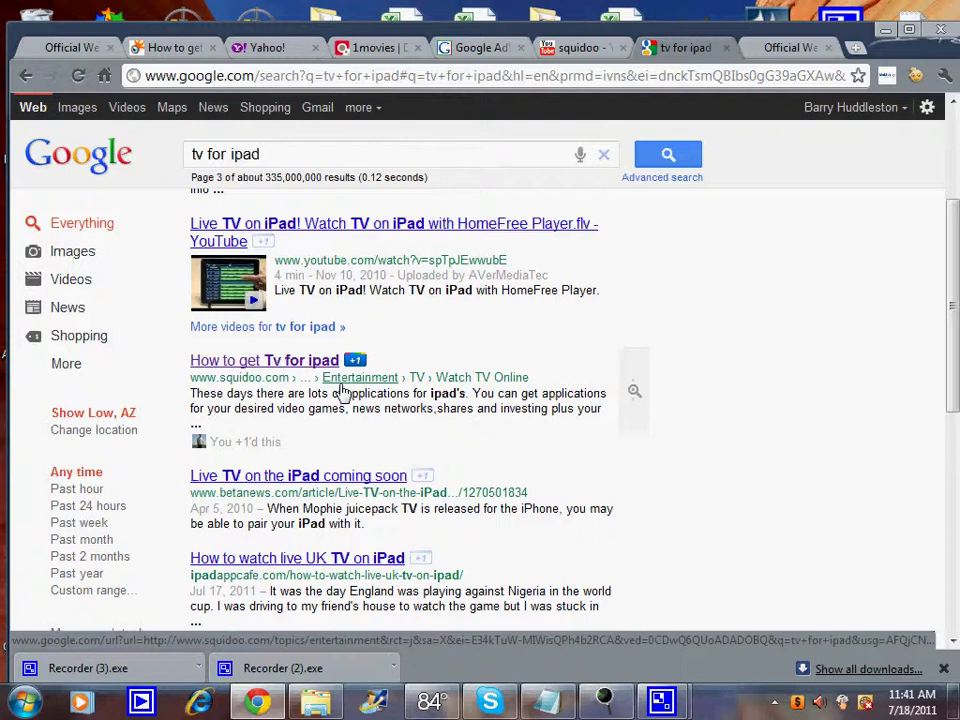
Step: Open the Squidoo 'How to get Tv for ipad' result from page 3
left_click(294, 366)
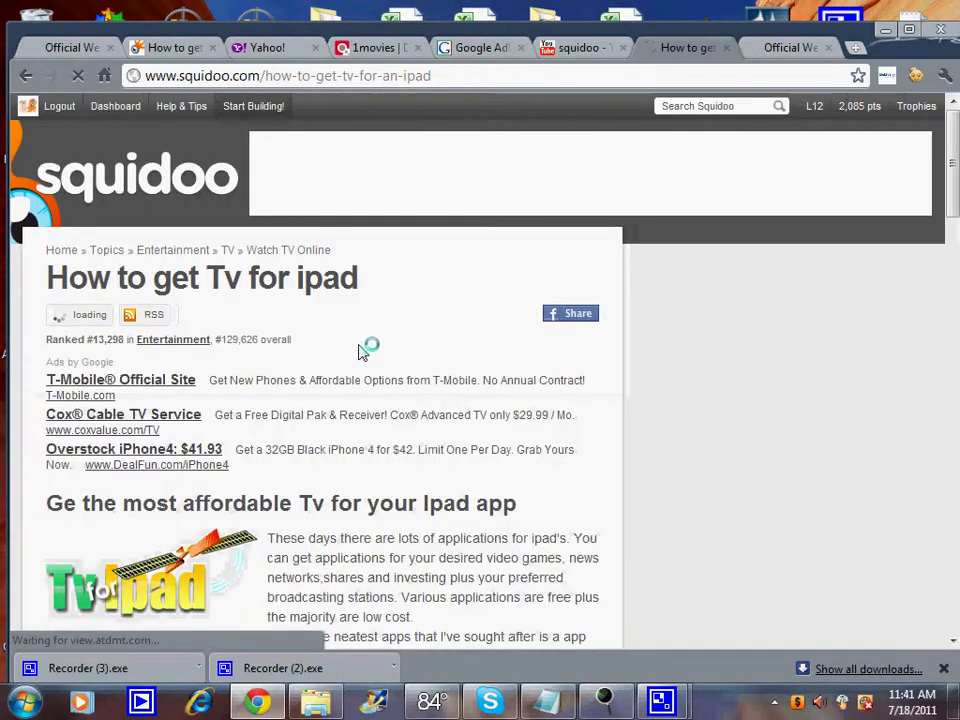
scroll(395, 318, "down", 4)
scroll(393, 319, "up", 2)
scroll(390, 320, "down", 4)
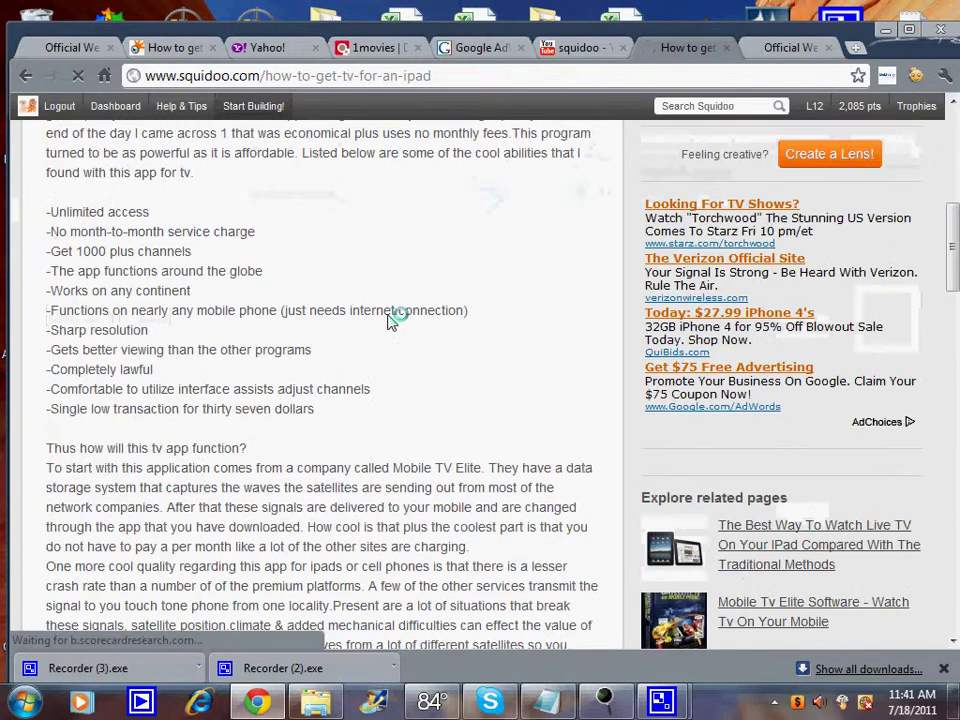
scroll(393, 318, "up", 1)
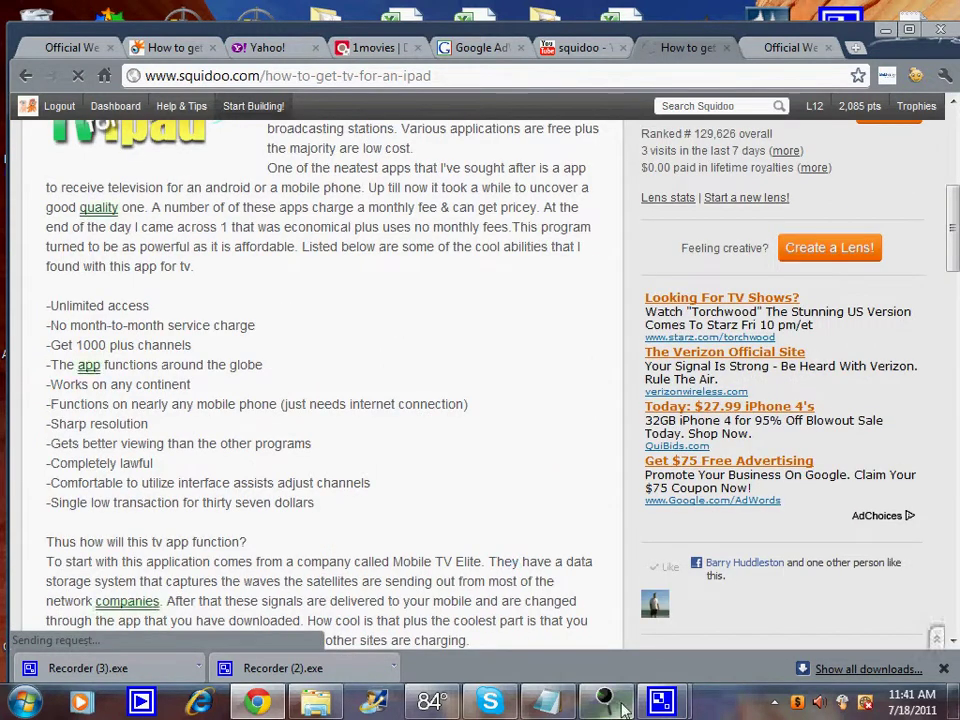
Step: Delete the old 'tv for ipad' keyword and clear its results in Niche Finder
mouse_move(604, 701)
left_click(565, 625)
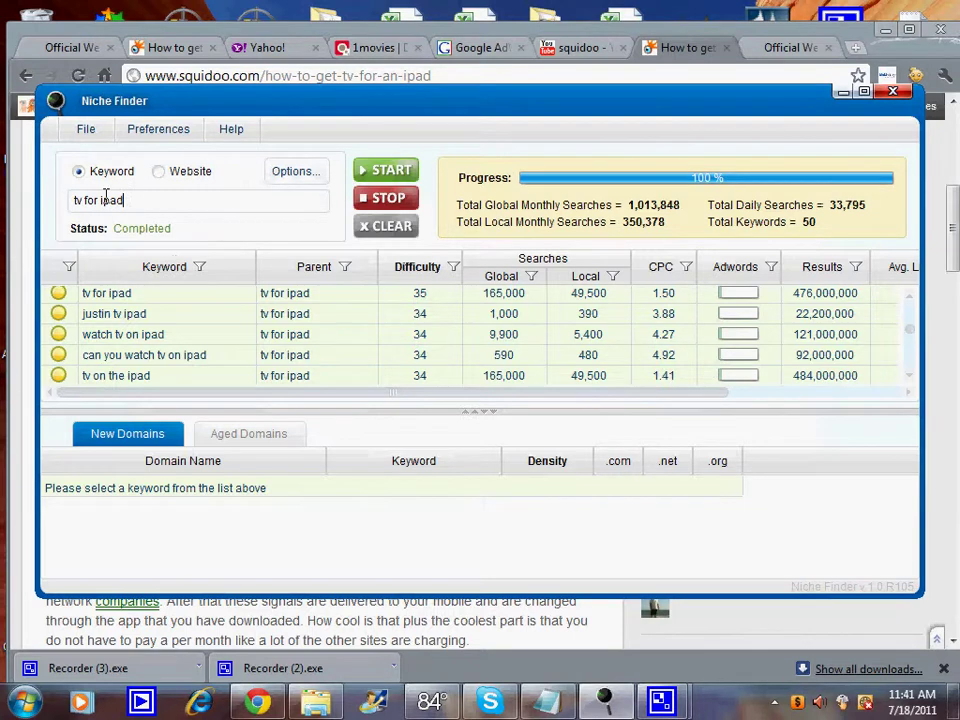
left_click_drag(126, 200, 75, 204)
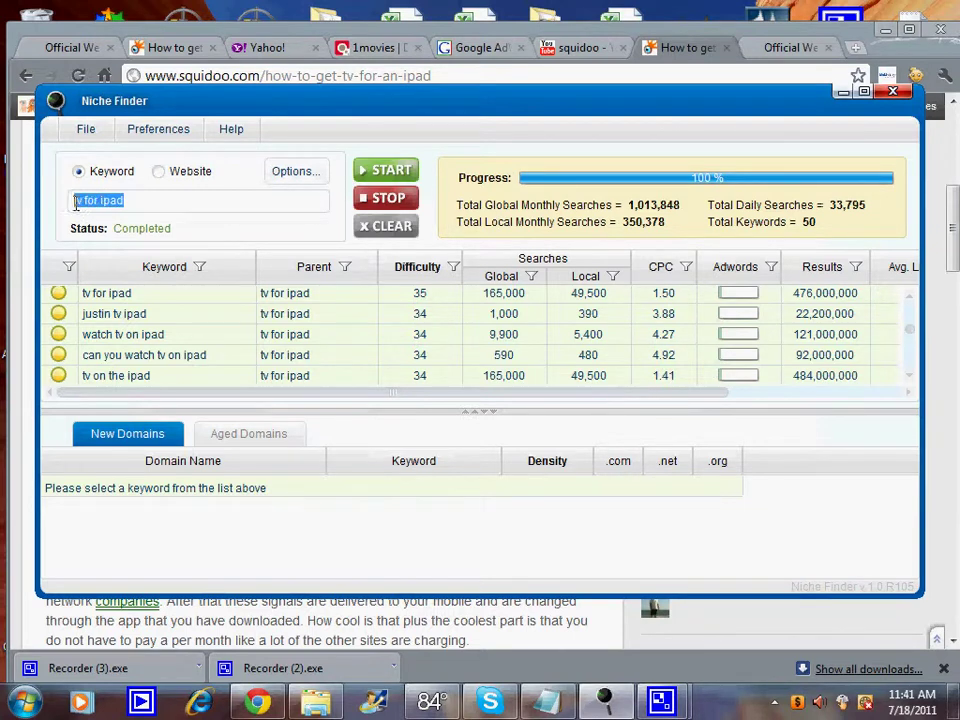
key("BackSpace")
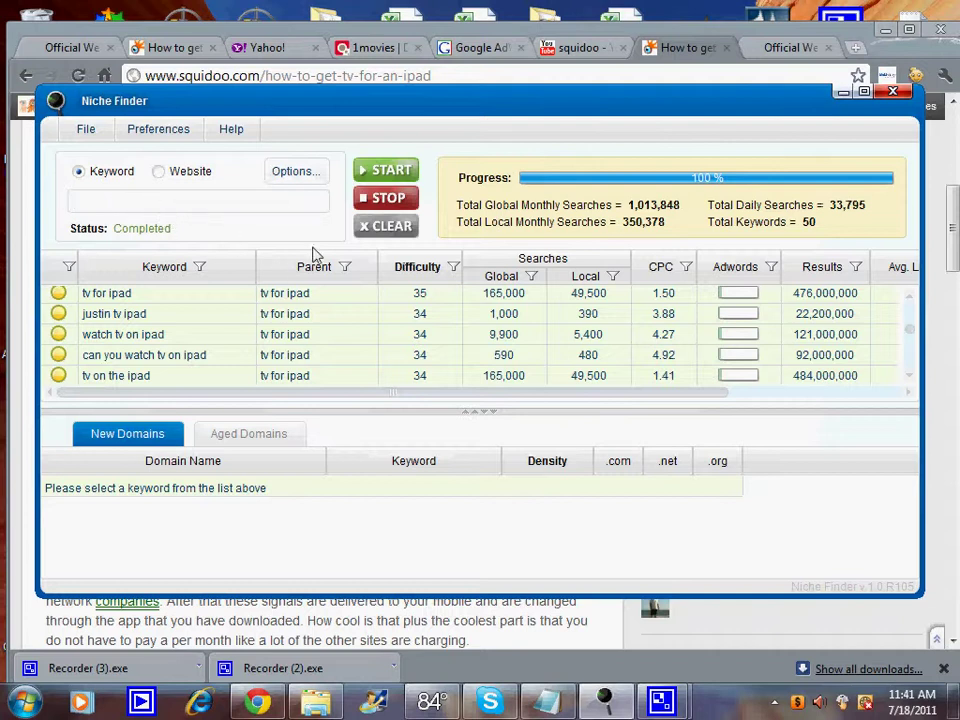
left_click(386, 226)
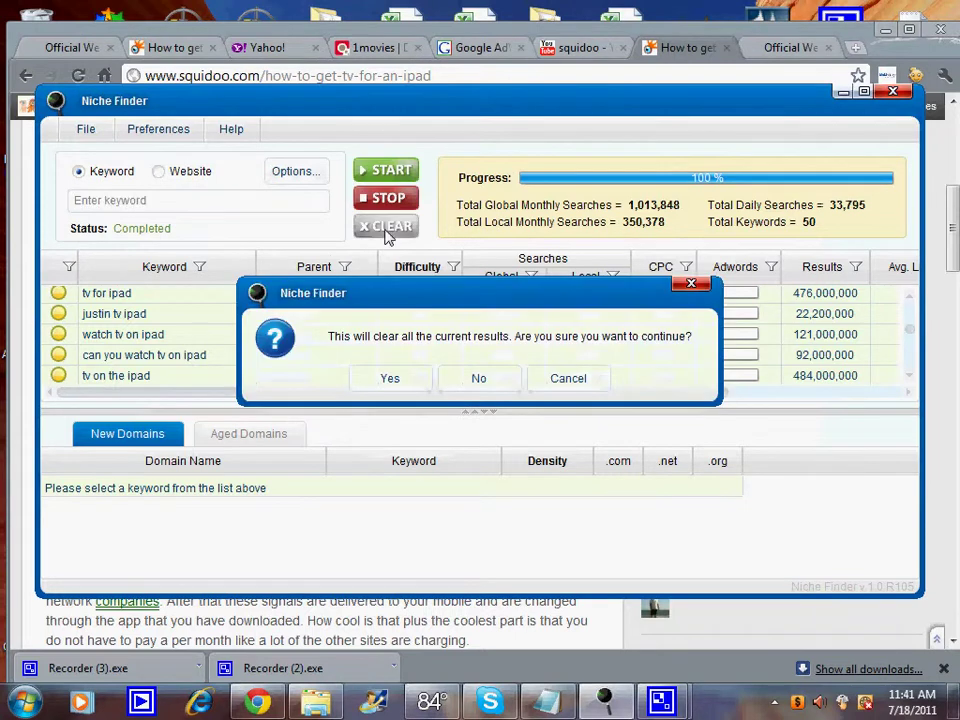
left_click(390, 381)
Step: Copy the keyword 'how to increase page rank' from the AdWords keyword list
left_click(843, 92)
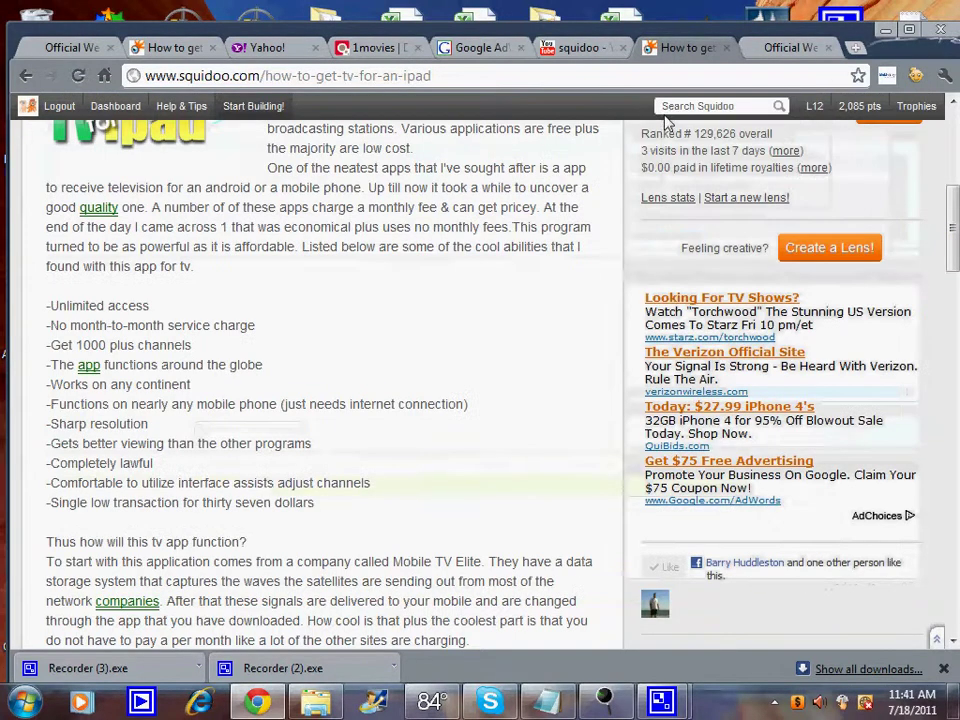
left_click(485, 48)
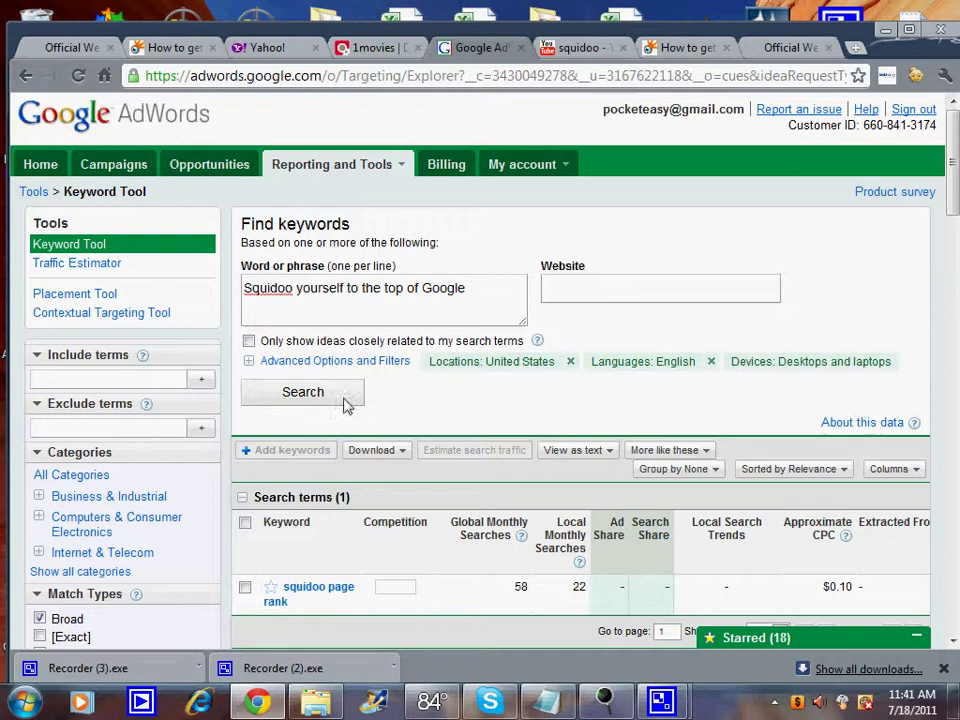
scroll(345, 404, "down", 2)
scroll(343, 416, "down", 1)
scroll(341, 410, "down", 1)
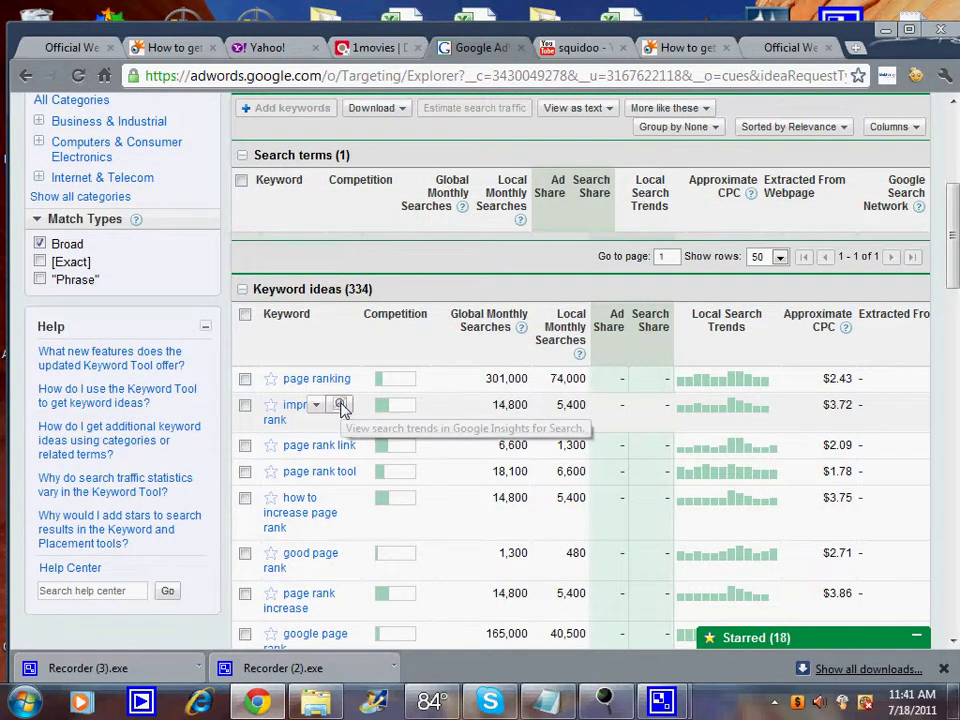
scroll(336, 420, "down", 2)
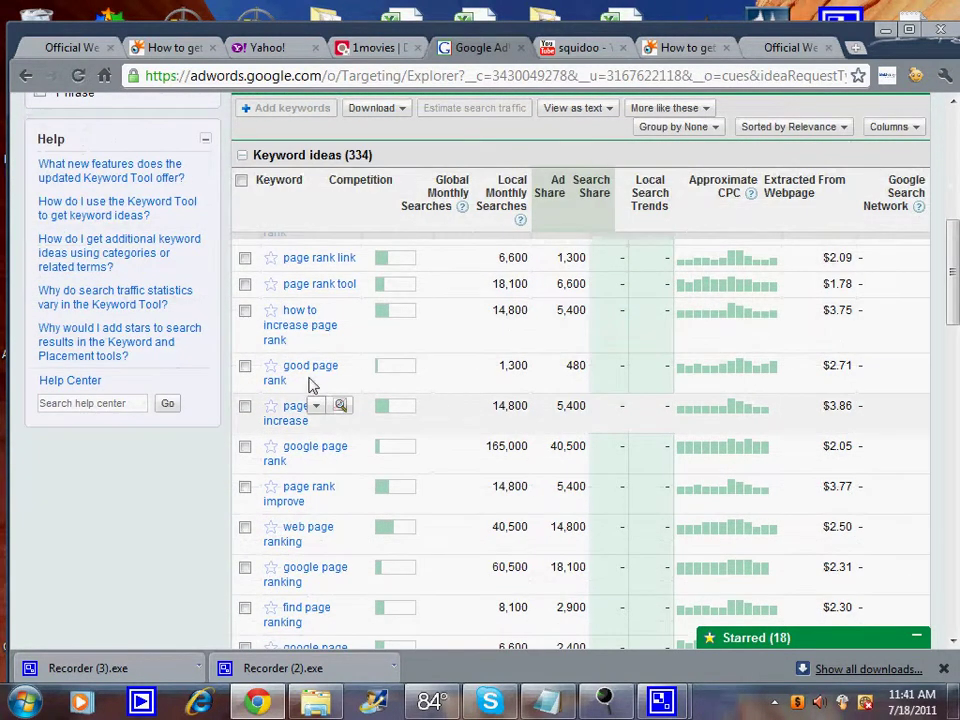
left_click_drag(291, 342, 282, 310)
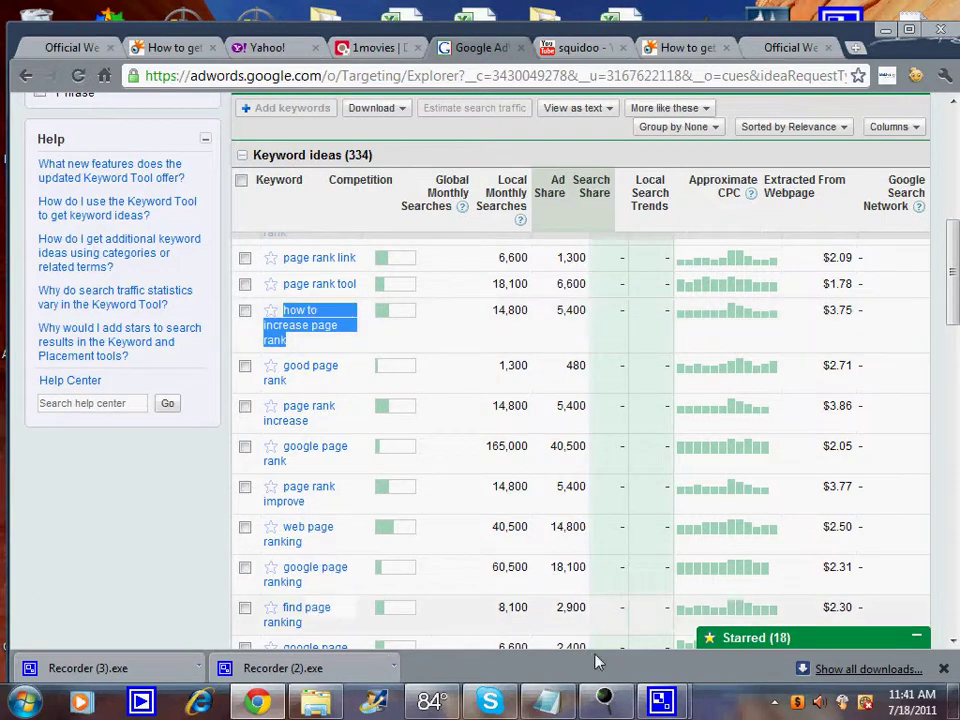
Step: Paste 'how to increase page rank' into Niche Finder, start the search, and minimize it
left_click(612, 703)
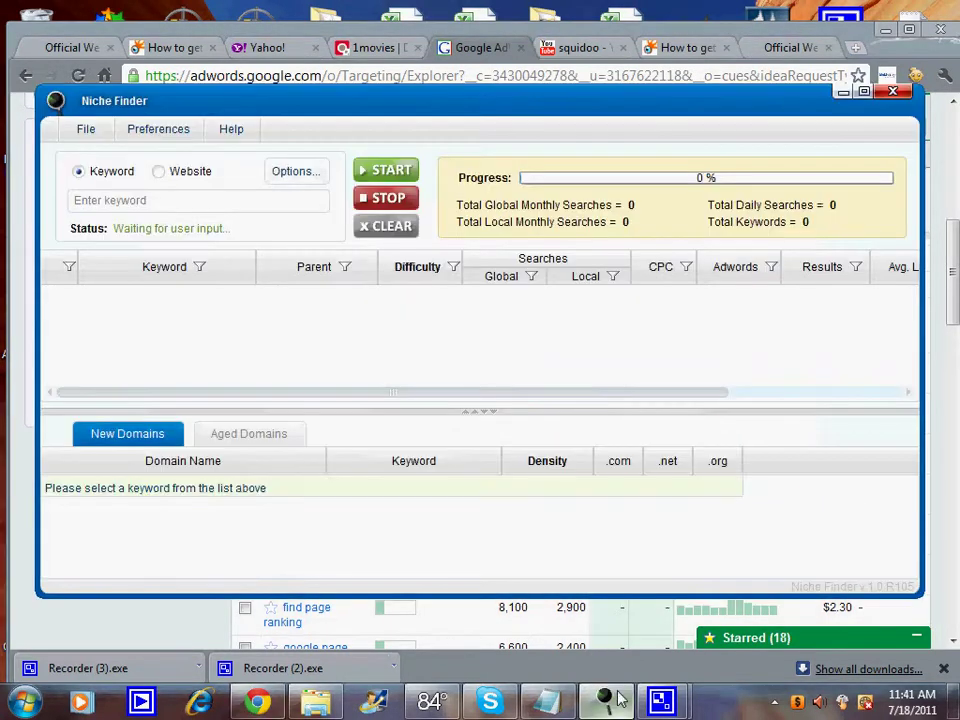
left_click(153, 201)
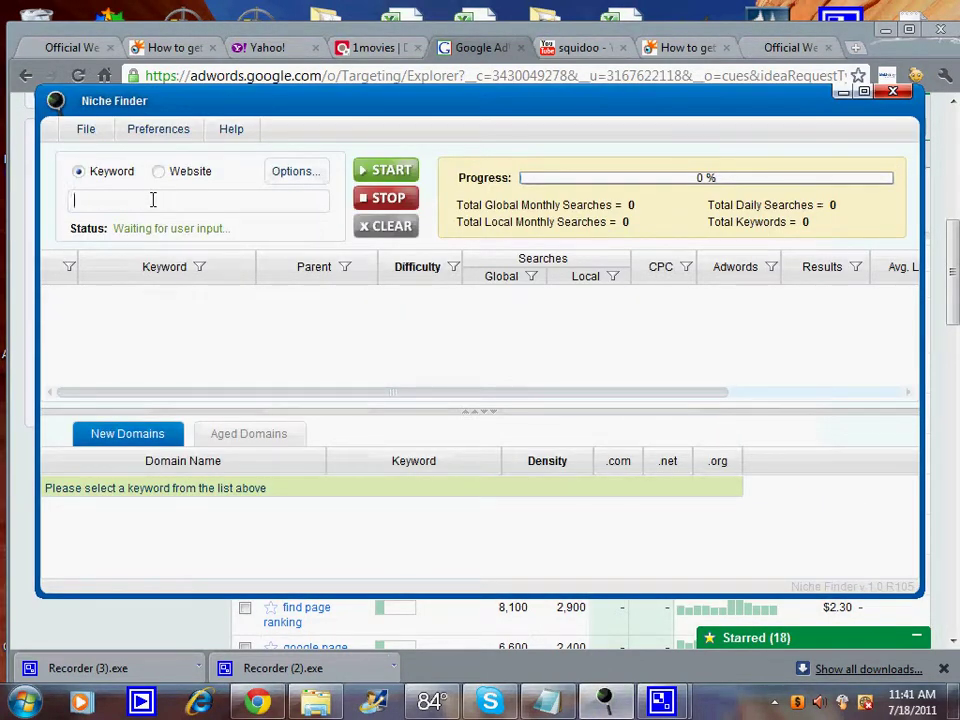
type("how to increase page rank")
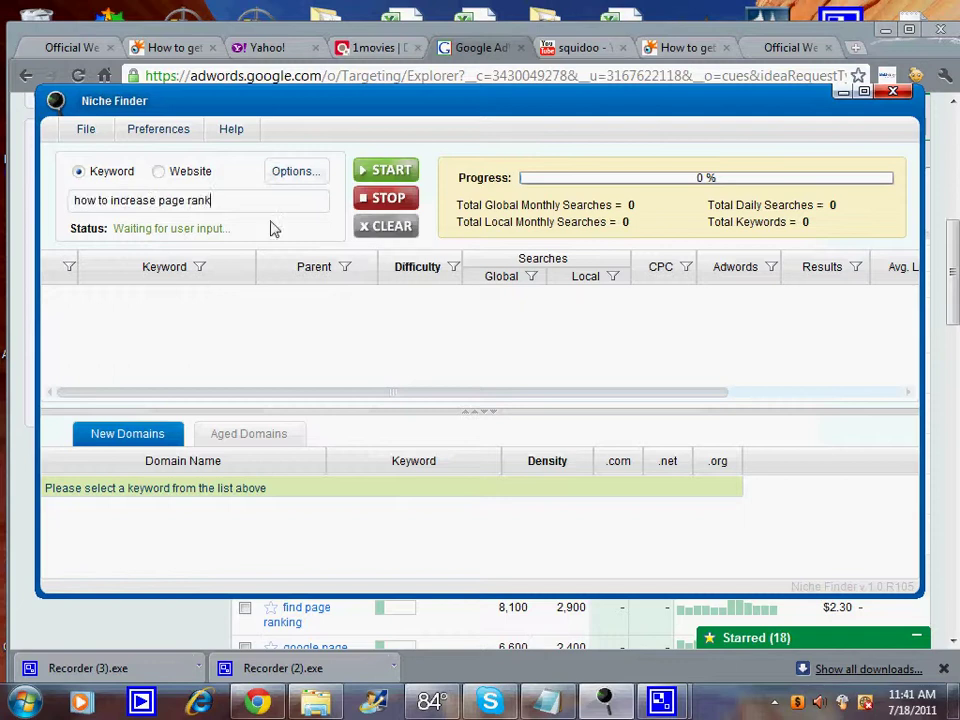
left_click(388, 174)
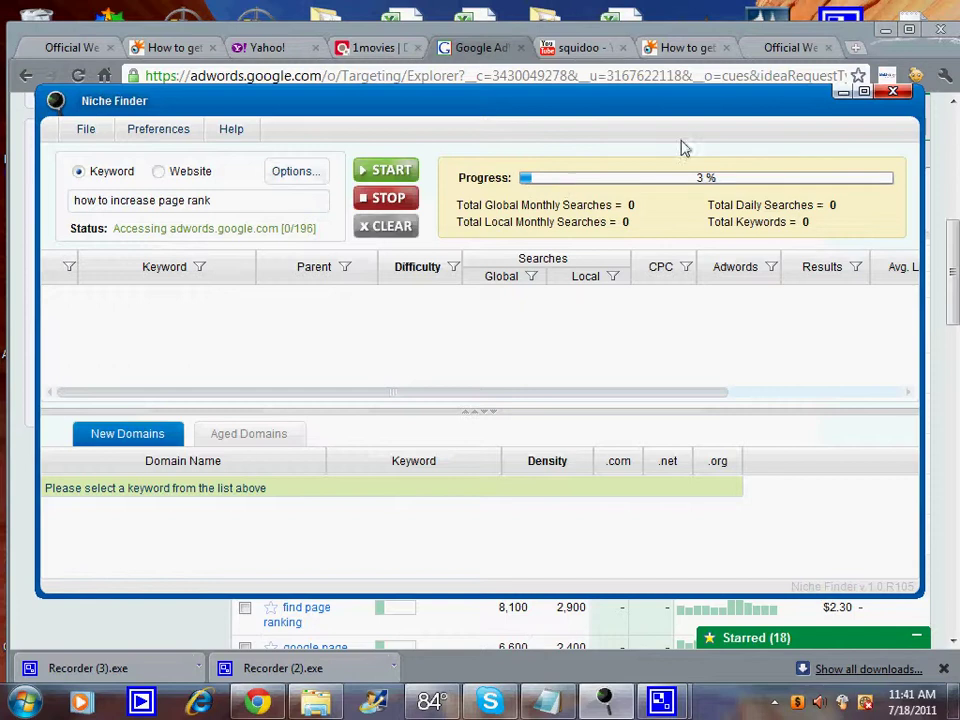
left_click(843, 91)
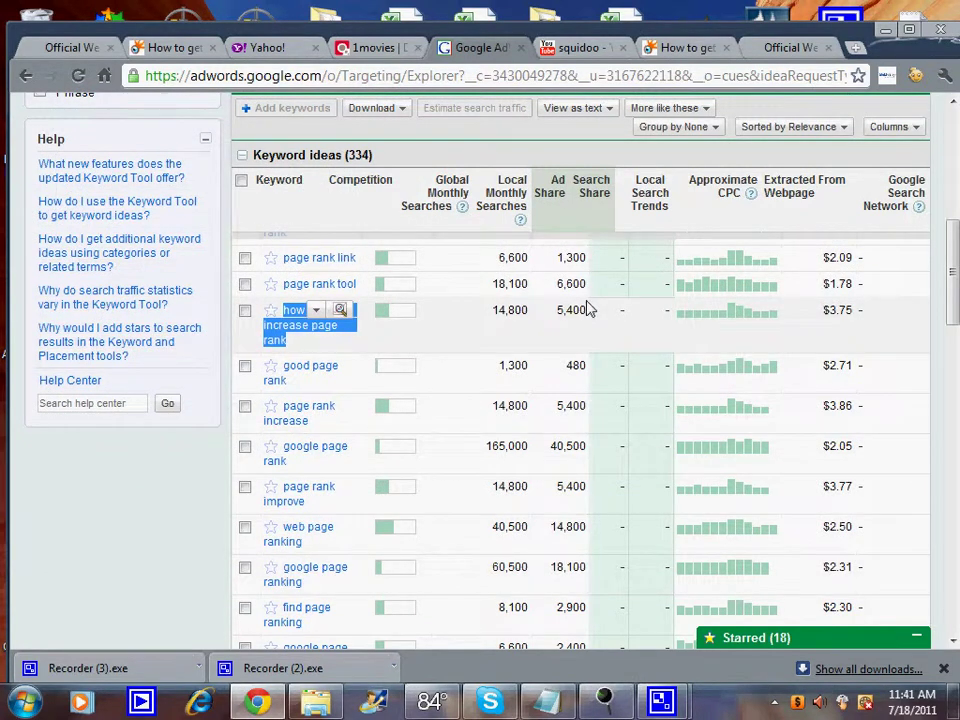
mouse_move(318, 284)
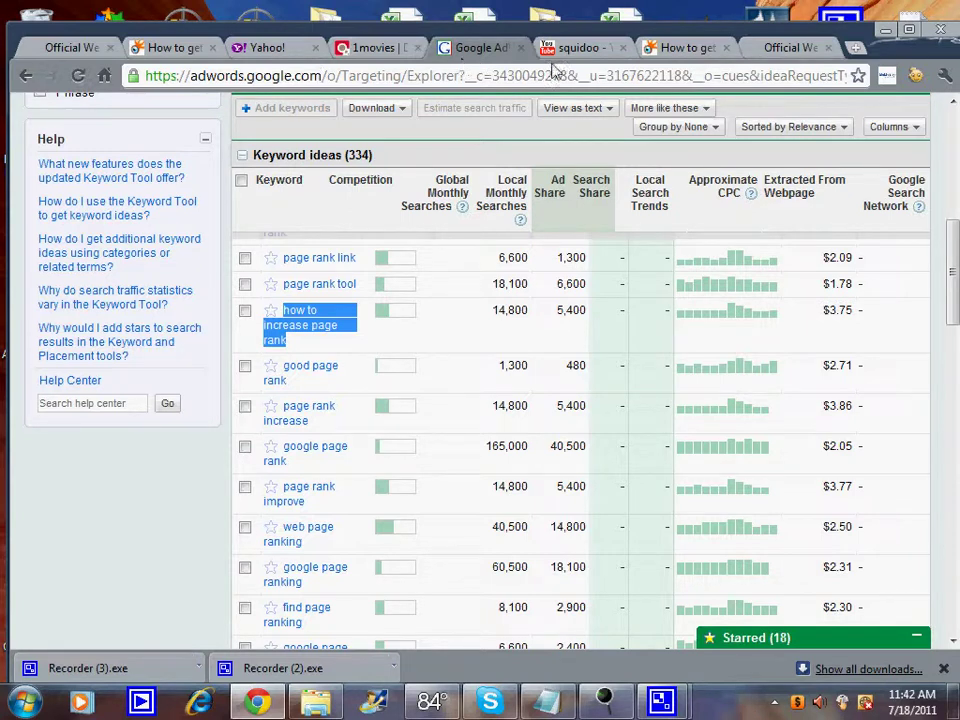
Step: Return to the Squidoo 'How to get Tv for ipad' lens and scroll through it
left_click(665, 47)
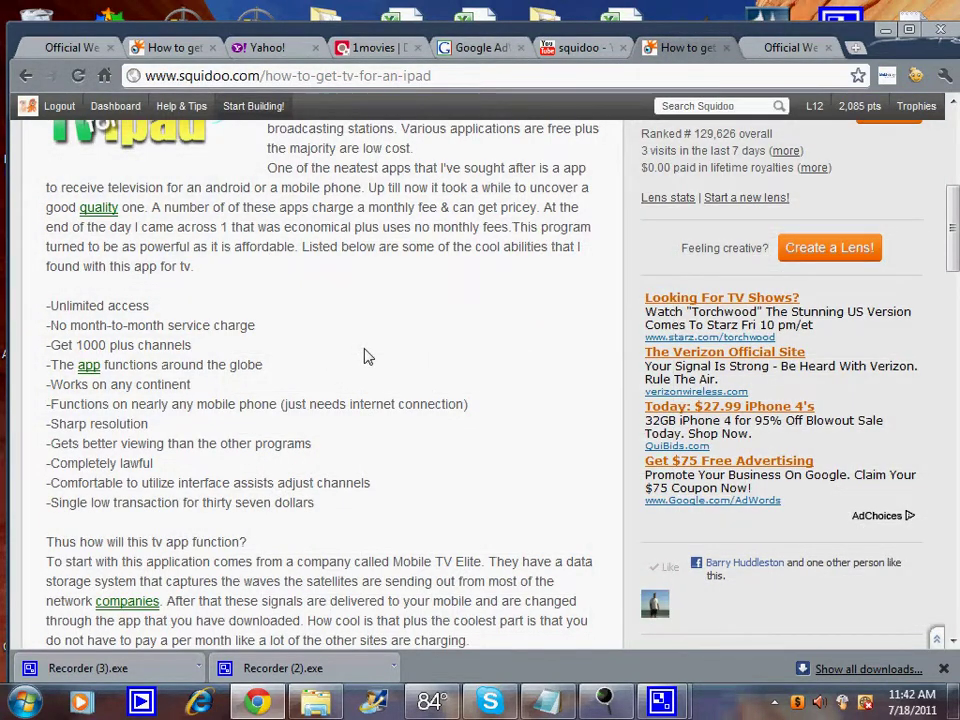
scroll(362, 358, "up", 5)
scroll(366, 350, "up", 2)
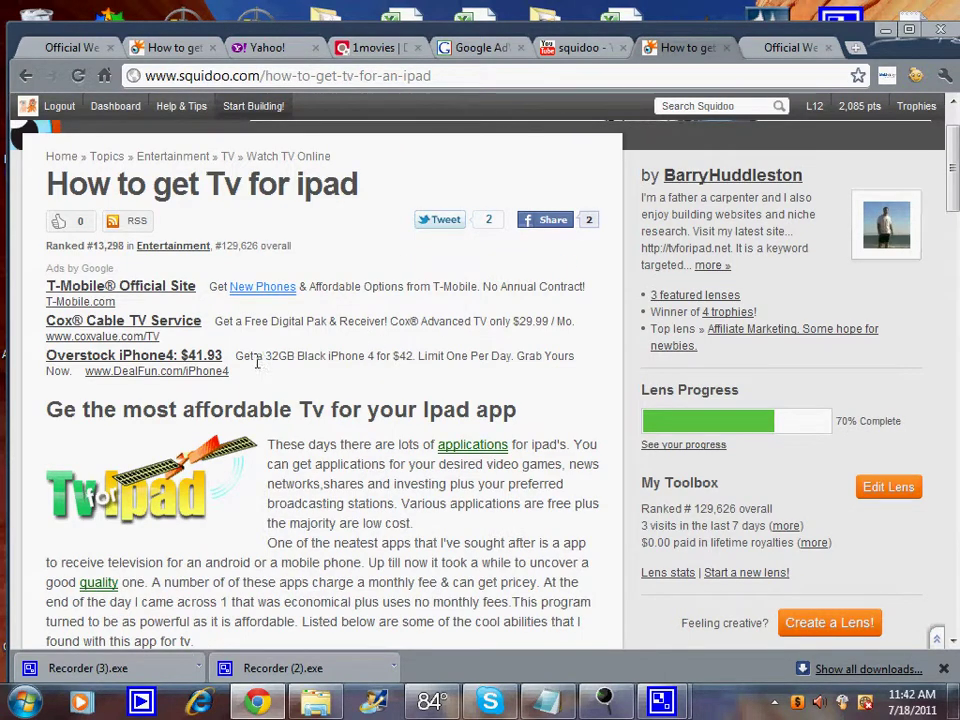
scroll(434, 365, "down", 5)
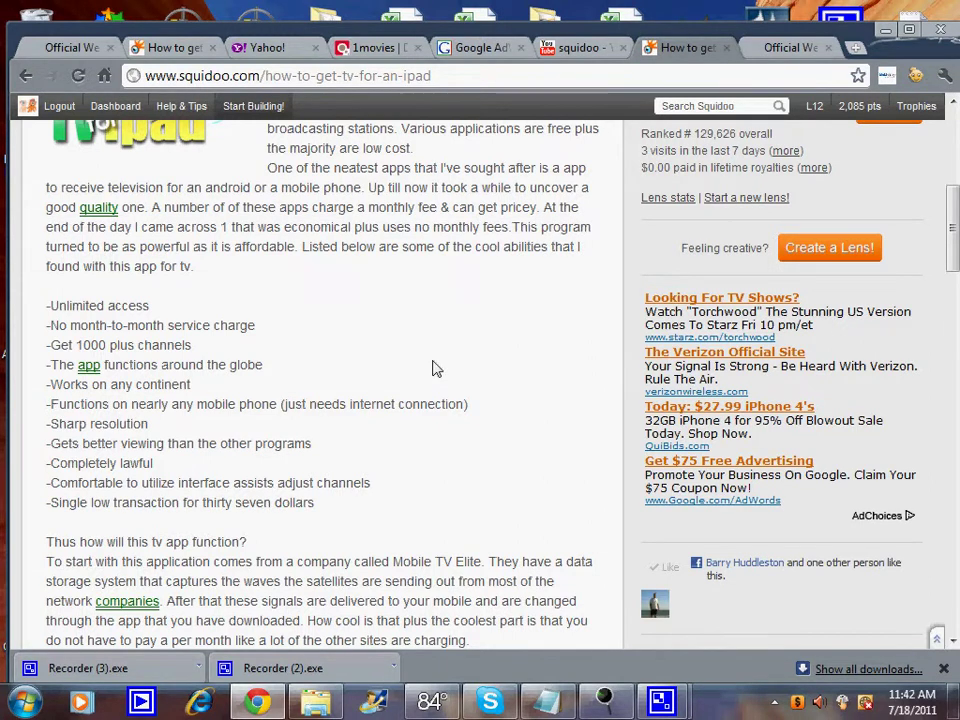
scroll(434, 368, "up", 3)
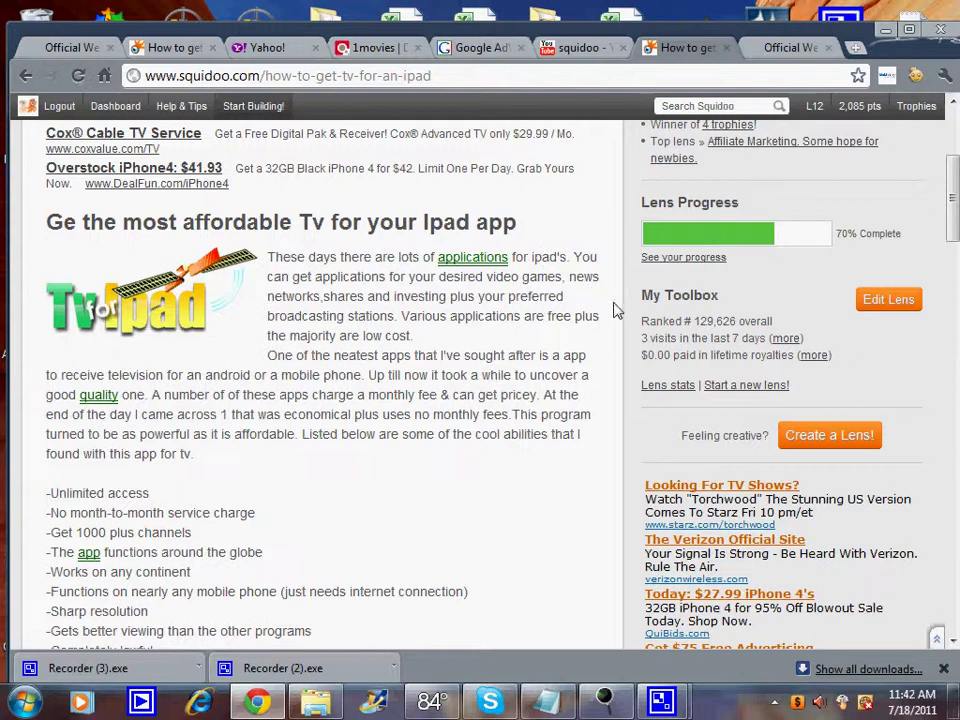
Step: Expand the See your progress checklist under the lens's 70% Complete bar
left_click(684, 259)
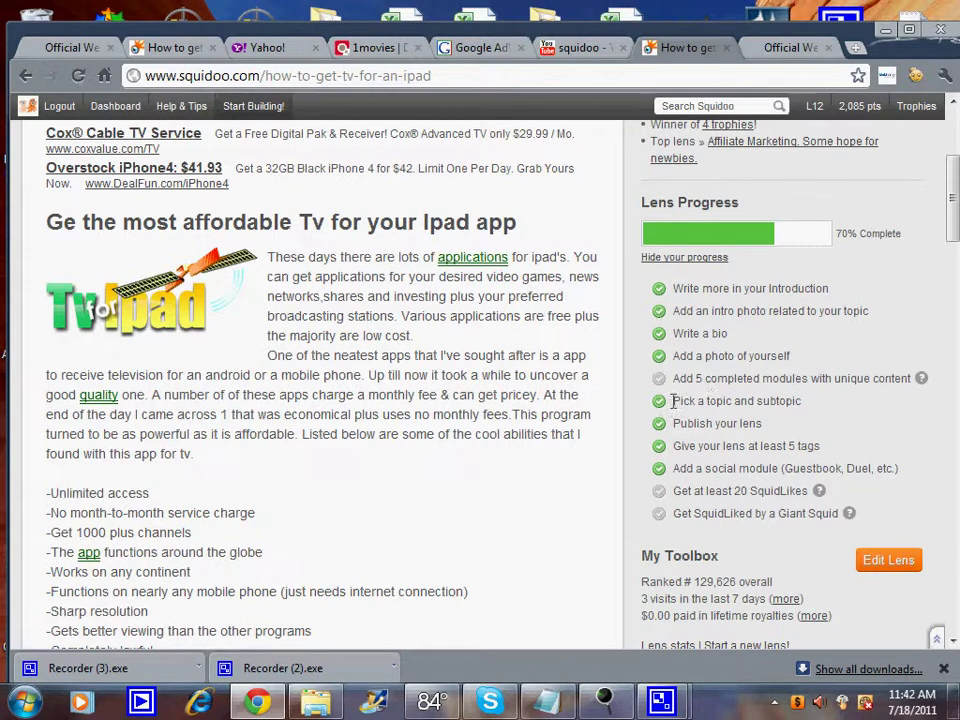
scroll(329, 250, "down", 2)
scroll(331, 252, "down", 1)
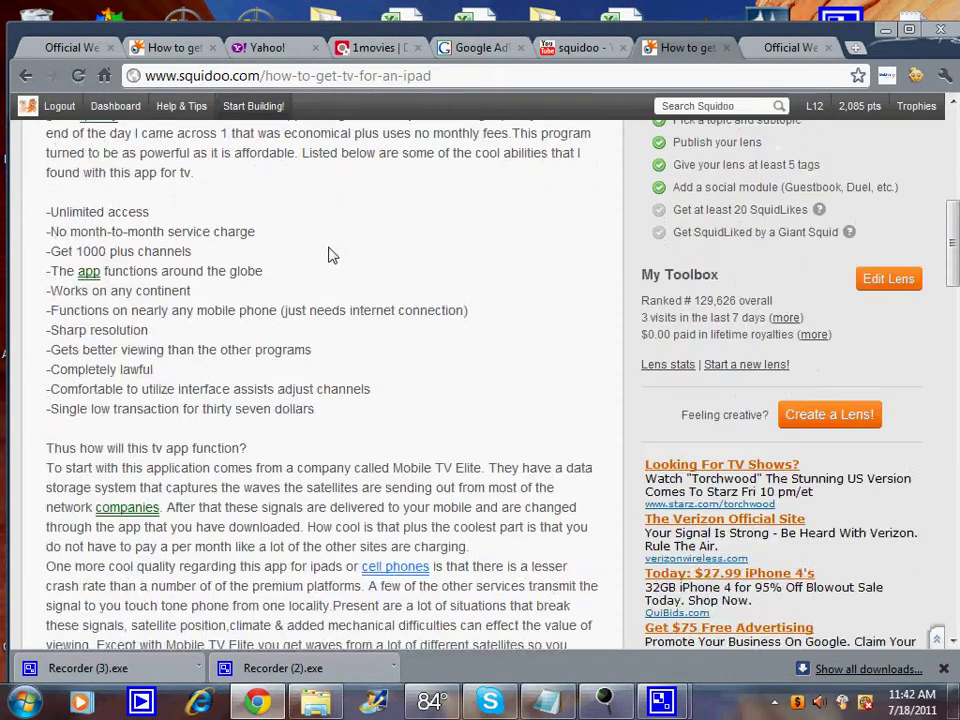
scroll(330, 247, "up", 2)
scroll(332, 259, "down", 1)
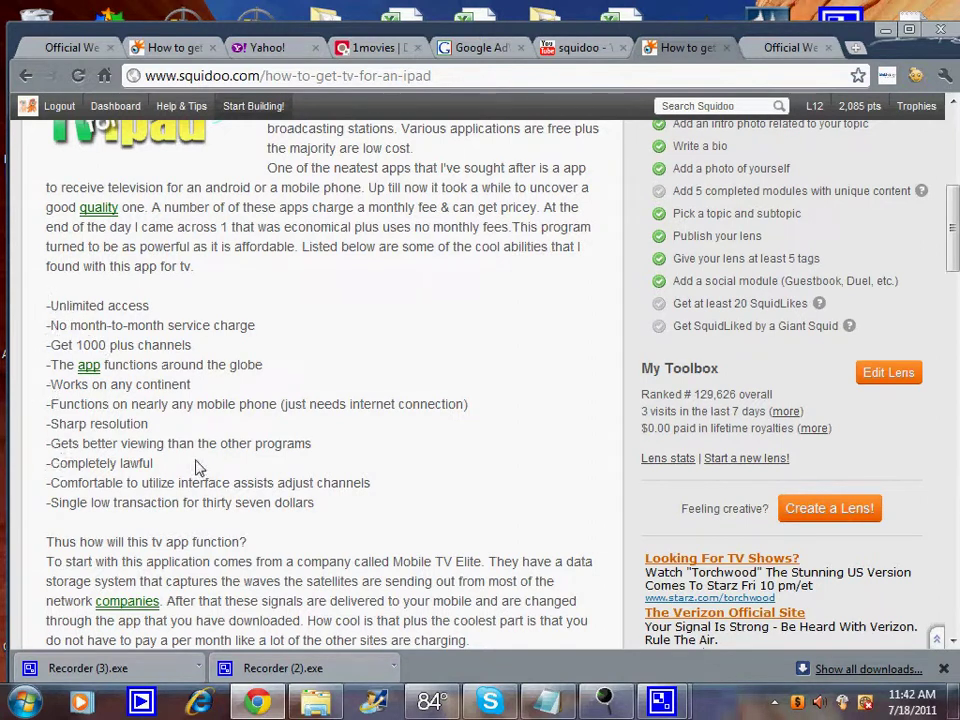
Step: Scroll through the lens article, including the Mobile Tv Elite video and related tags
scroll(199, 465, "up", 2)
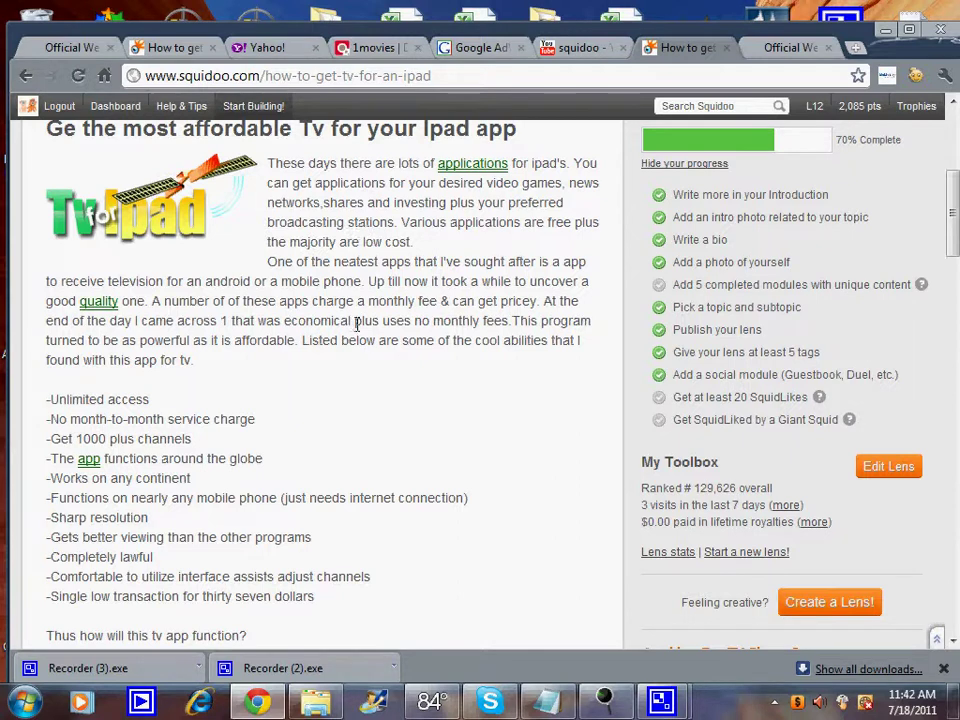
scroll(367, 395, "down", 8)
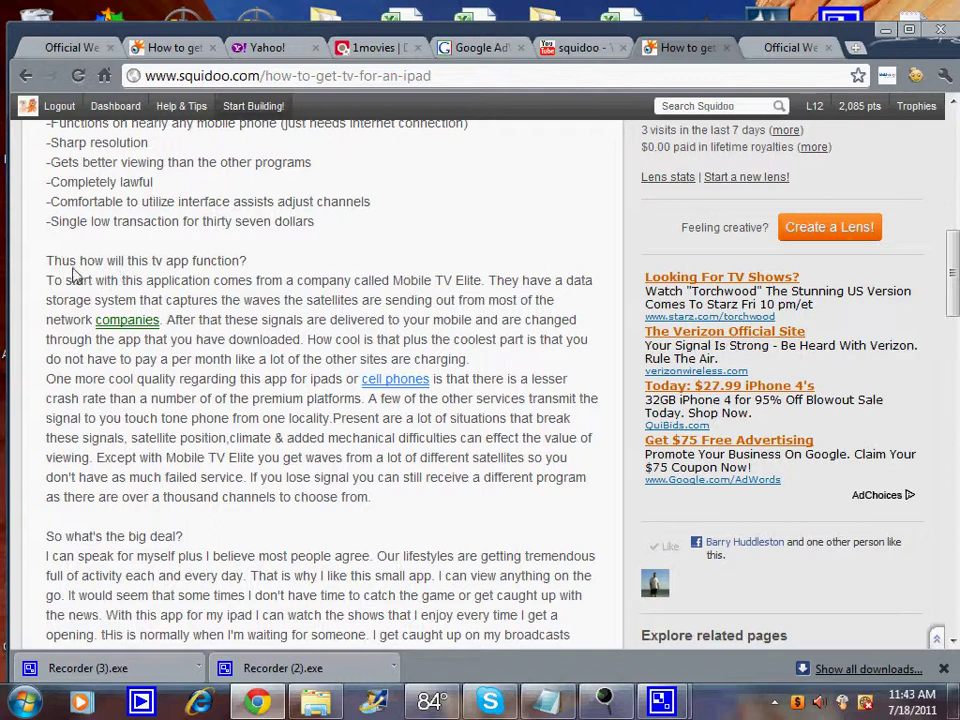
scroll(310, 385, "down", 3)
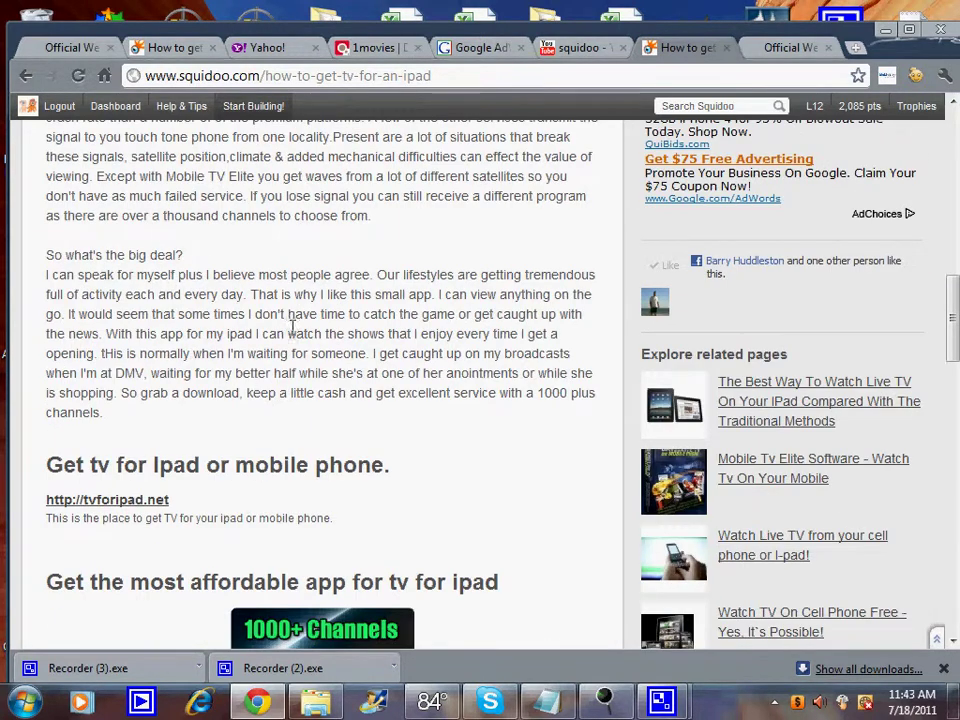
scroll(263, 330, "down", 3)
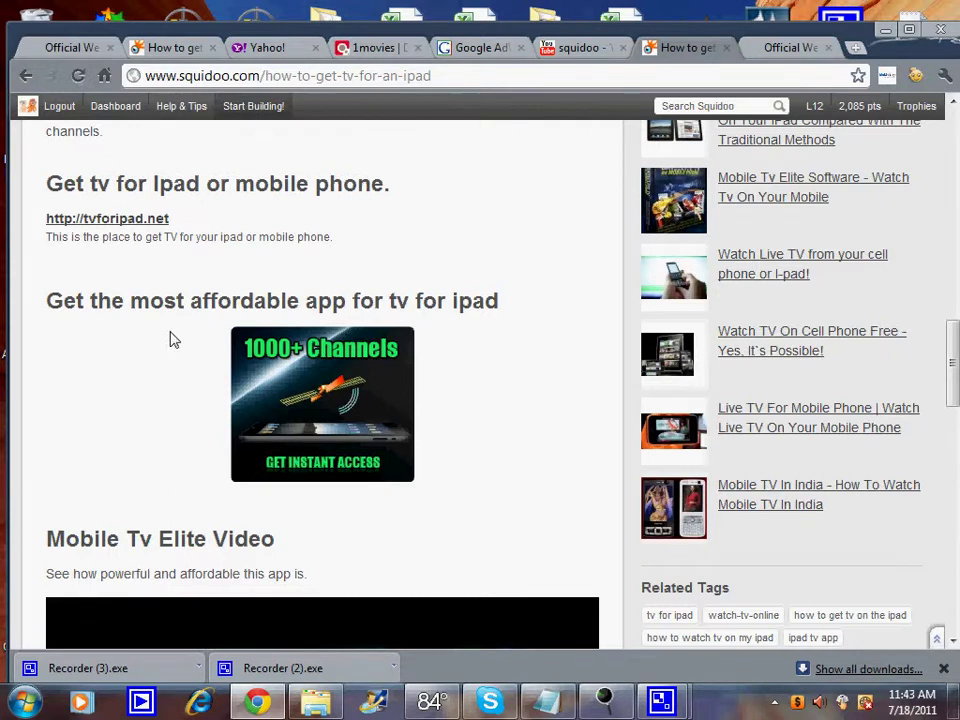
scroll(171, 340, "down", 2)
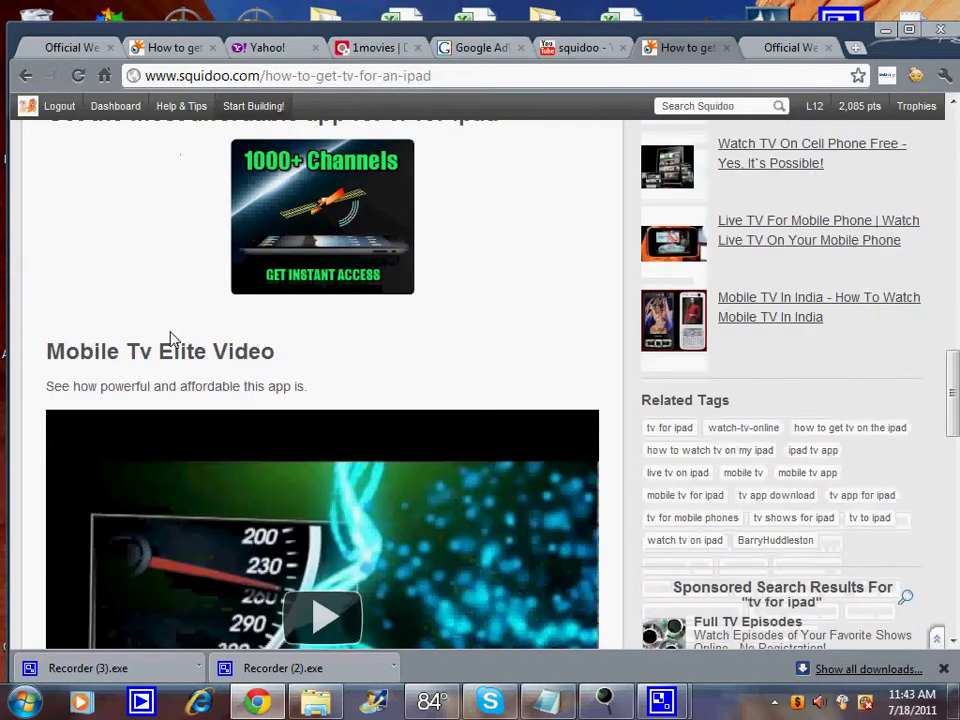
scroll(171, 340, "up", 2)
scroll(171, 340, "down", 3)
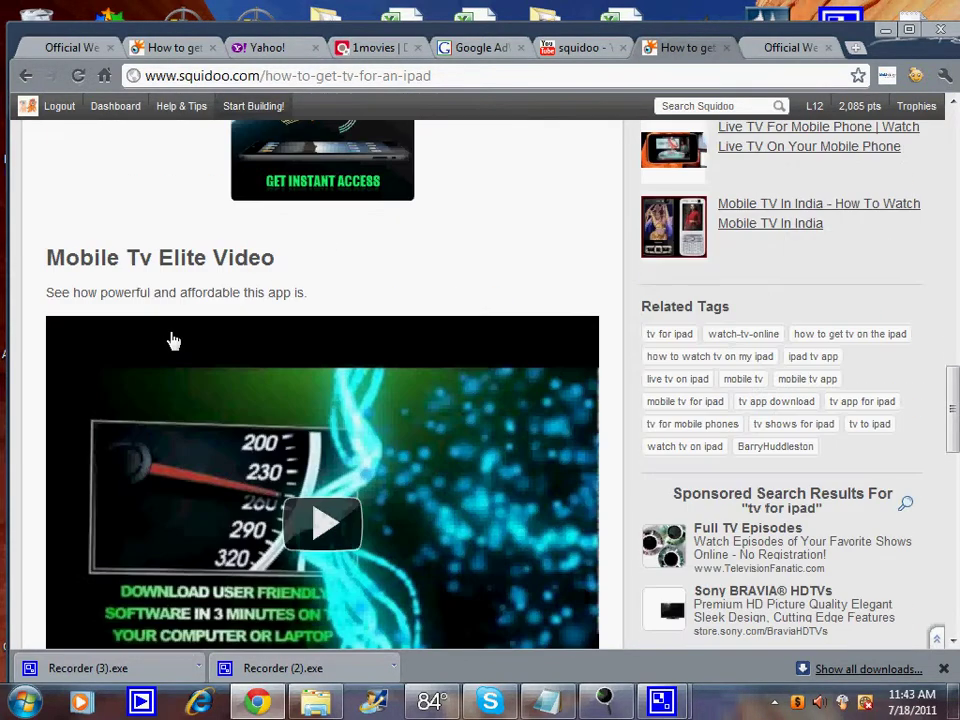
scroll(171, 340, "up", 2)
scroll(171, 340, "up", 2)
scroll(171, 340, "up", 1)
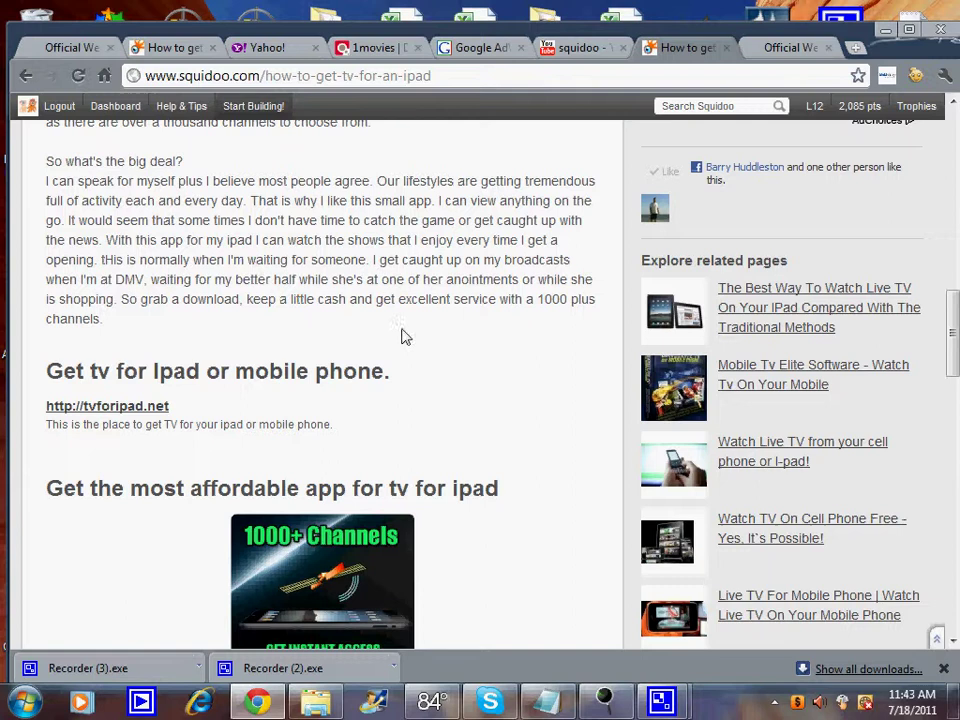
scroll(436, 348, "up", 1)
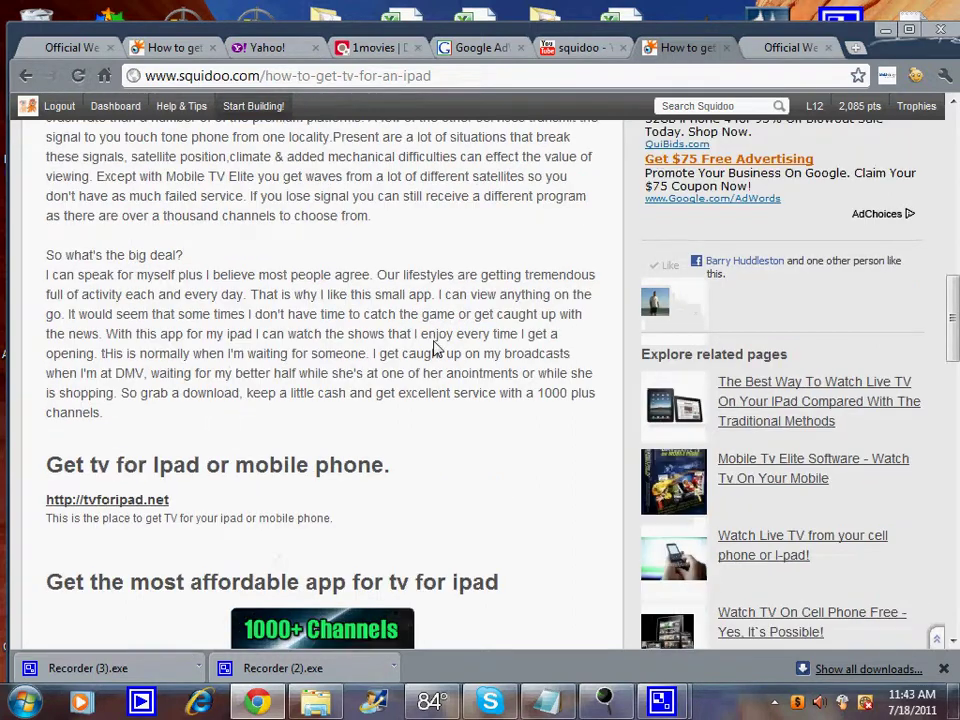
scroll(430, 345, "up", 3)
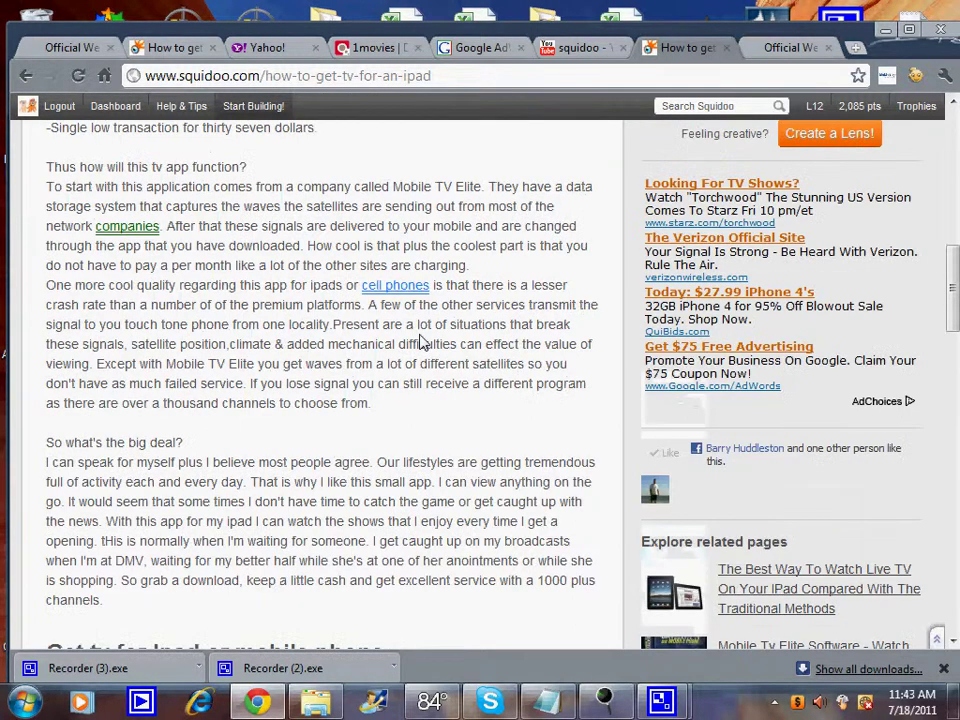
scroll(240, 305, "up", 2)
scroll(215, 335, "up", 5)
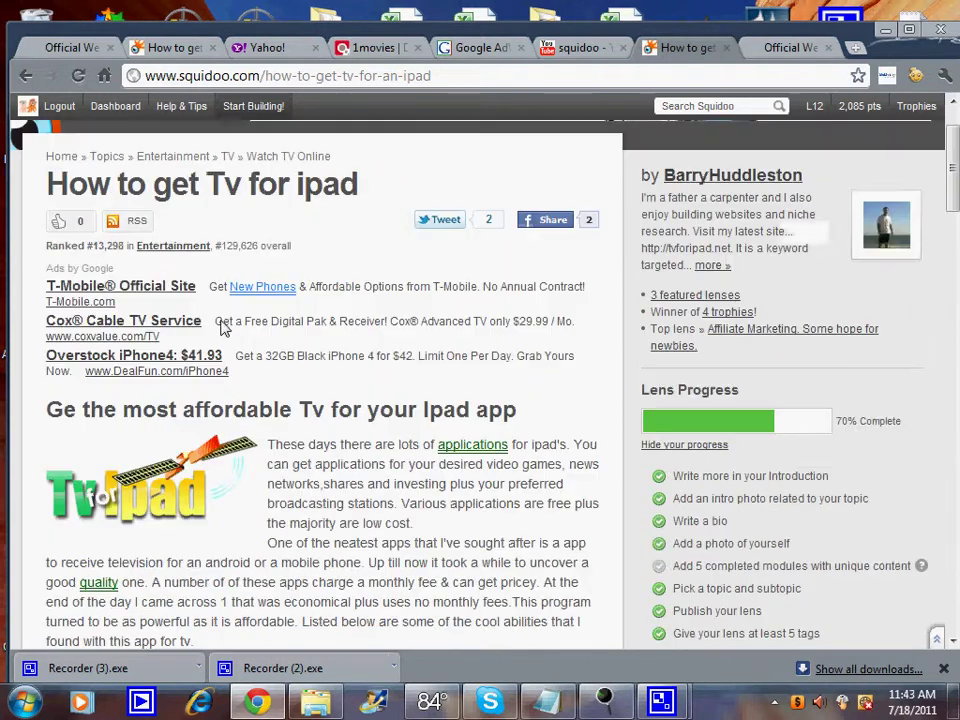
Step: Look over the lens page, then view and close the tvforipad.net site tab
scroll(246, 369, "down", 1)
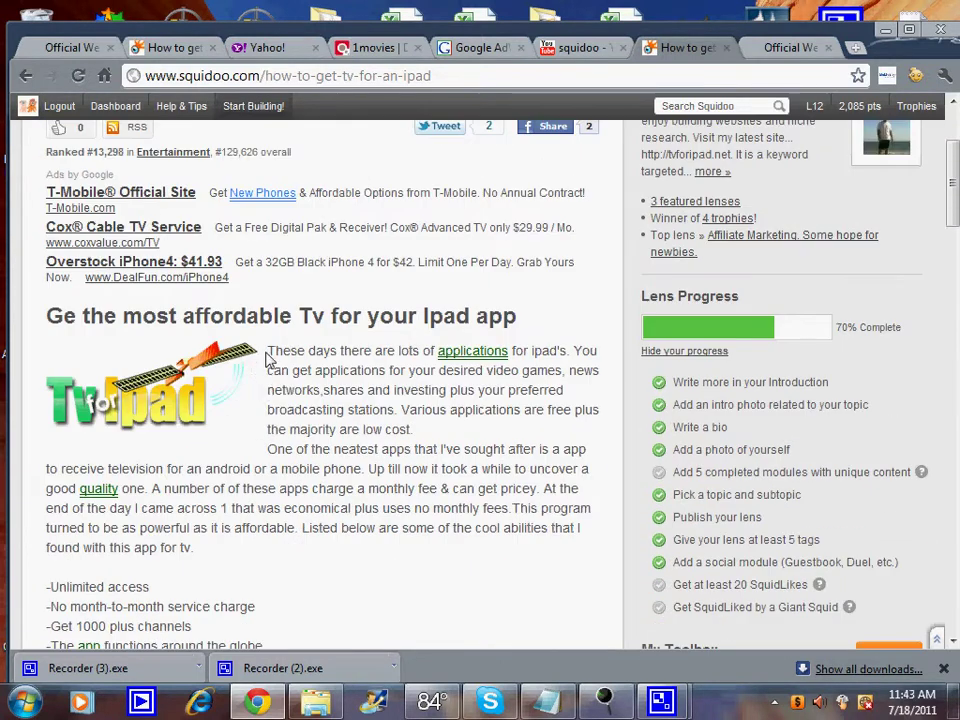
scroll(255, 308, "up", 3)
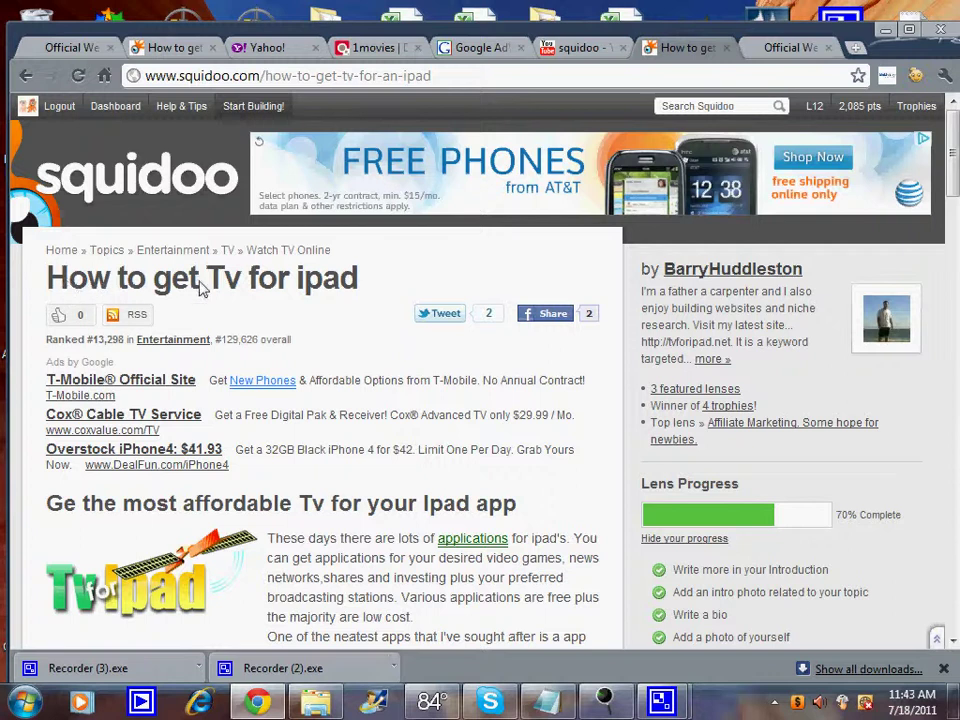
scroll(325, 397, "down", 3)
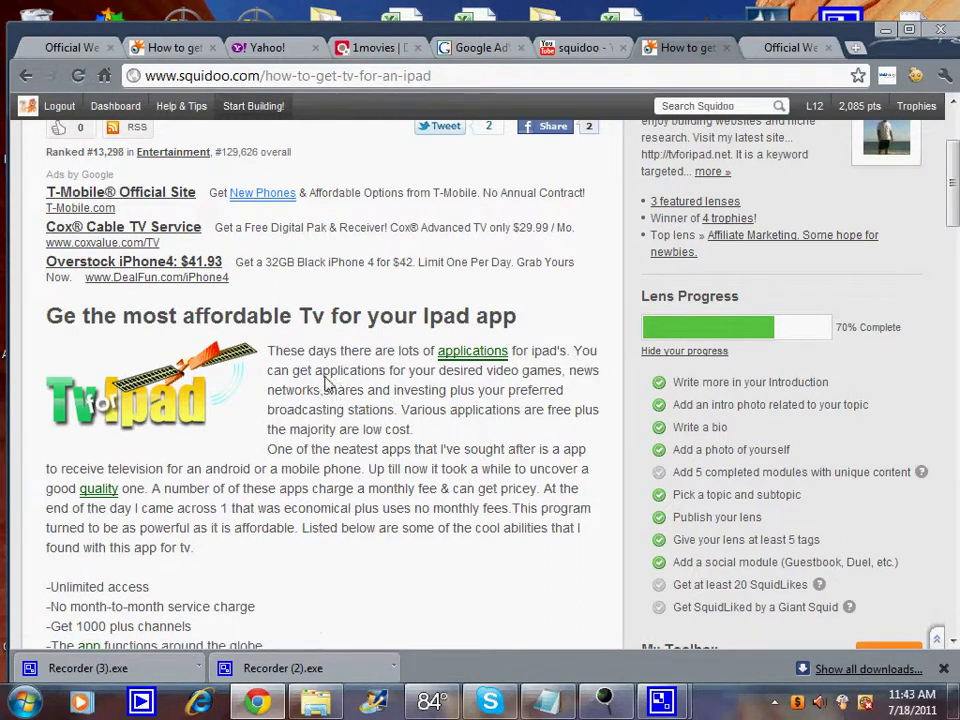
scroll(420, 395, "up", 1)
scroll(418, 390, "up", 1)
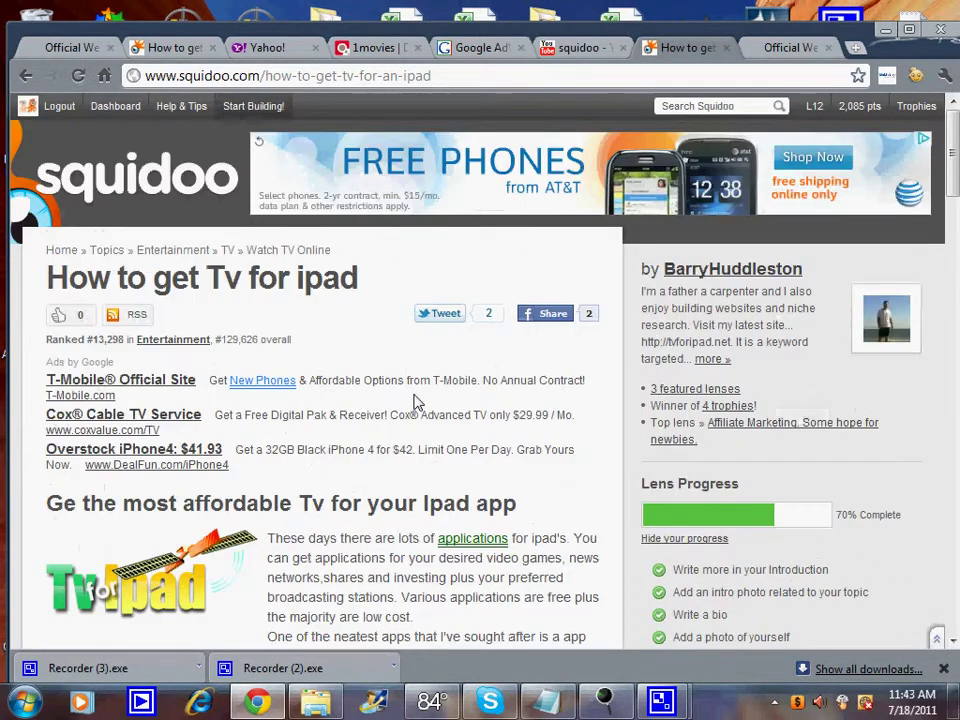
scroll(425, 387, "down", 1)
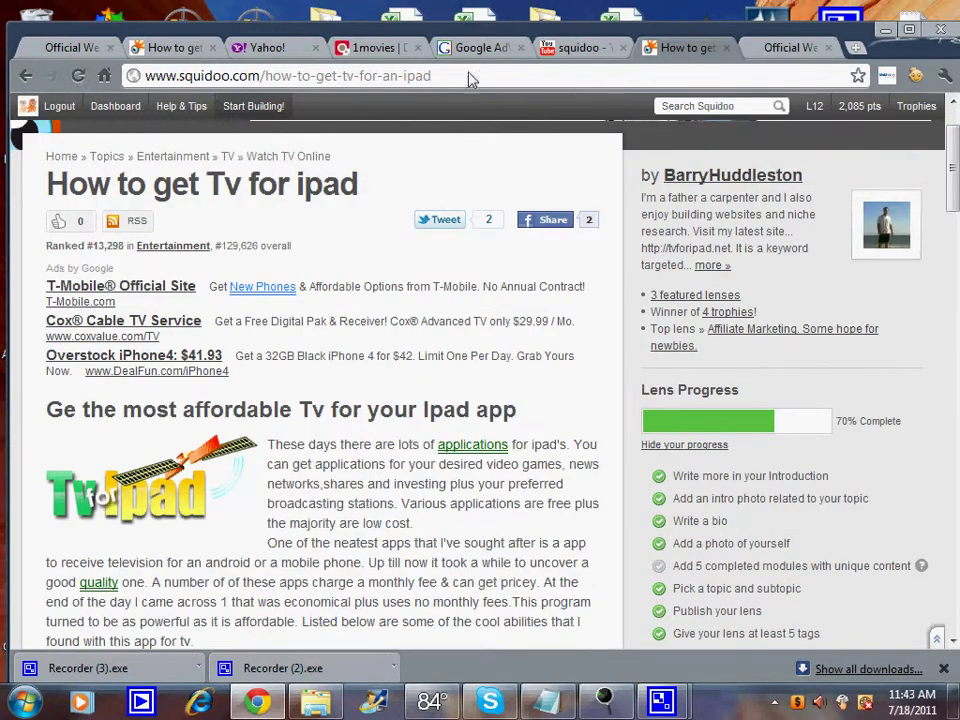
left_click(780, 47)
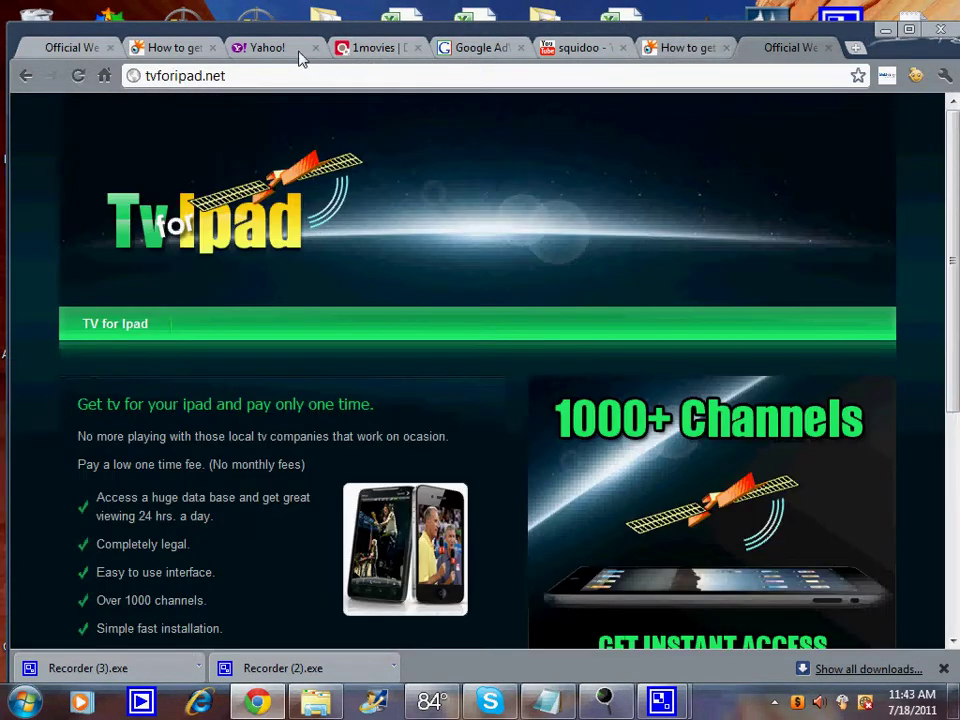
left_click(829, 47)
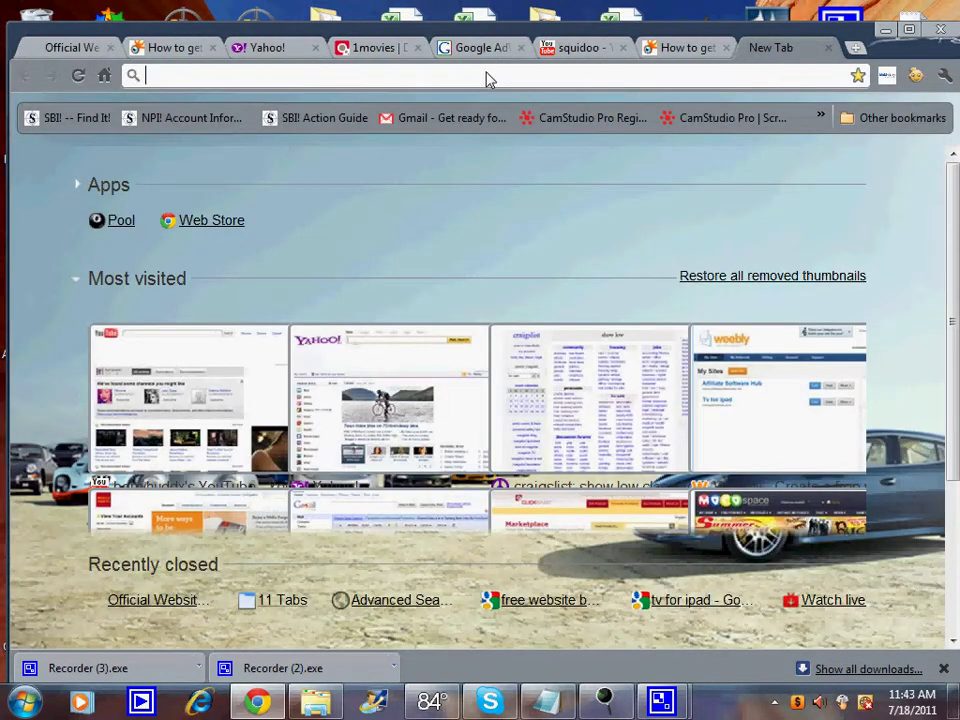
Step: Search Google for 'tv for ipad' and jump to page 3 of the results
type("tv for ")
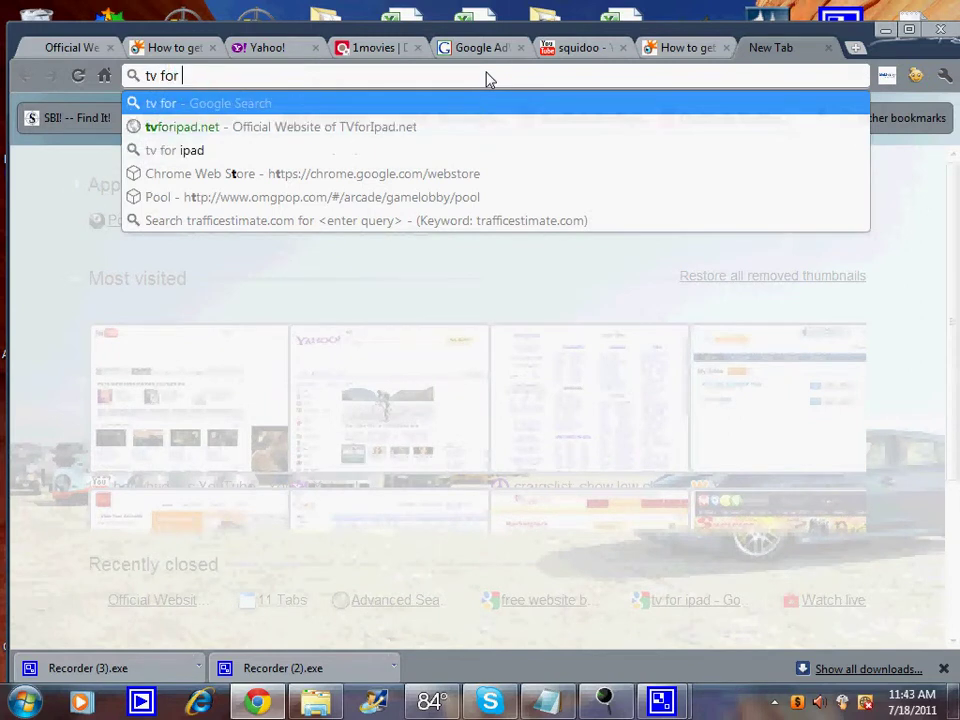
type("ipad")
key("Return")
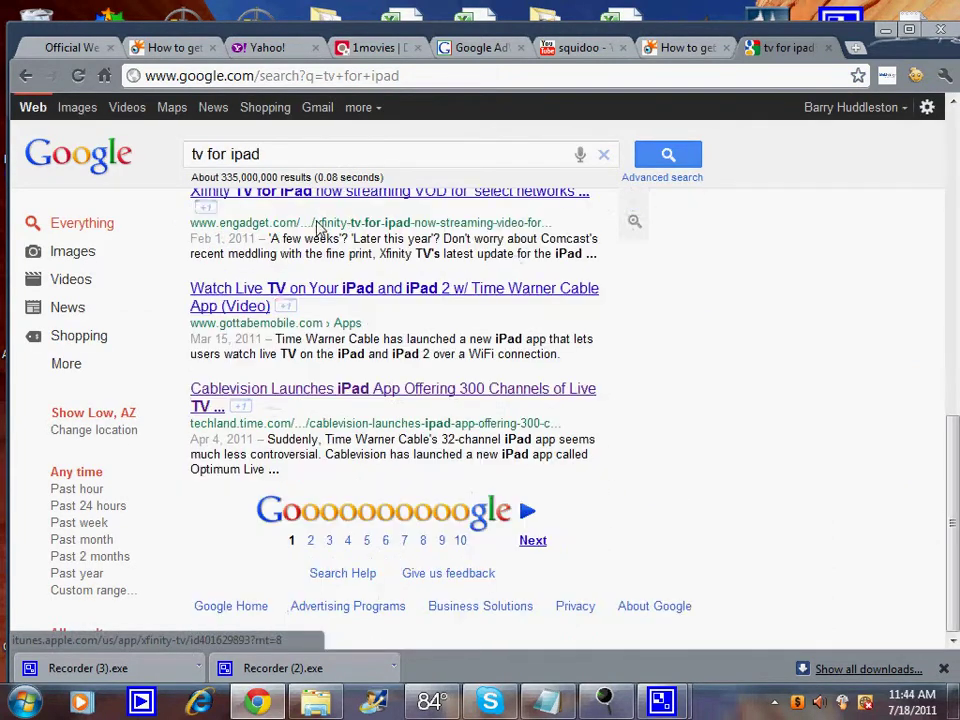
left_click(329, 542)
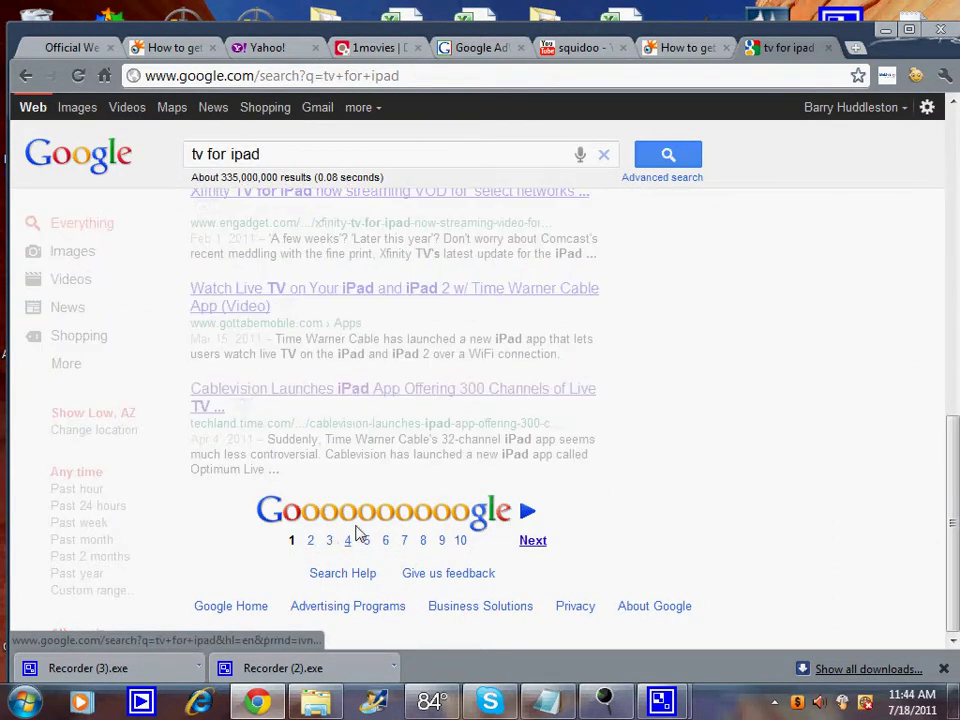
scroll(386, 400, "down", 3)
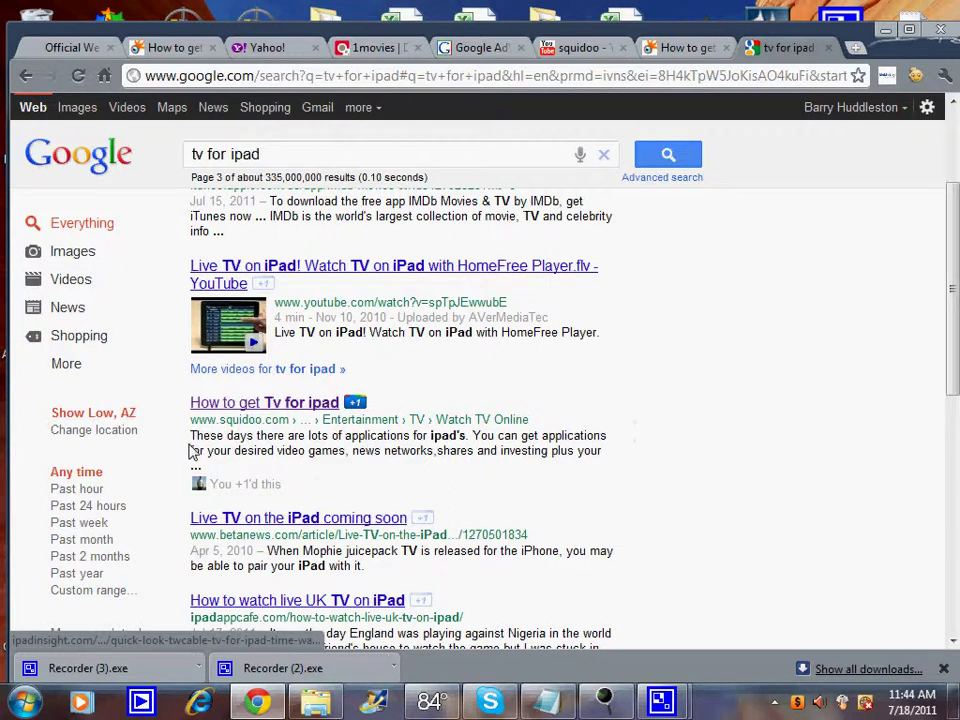
mouse_move(408, 443)
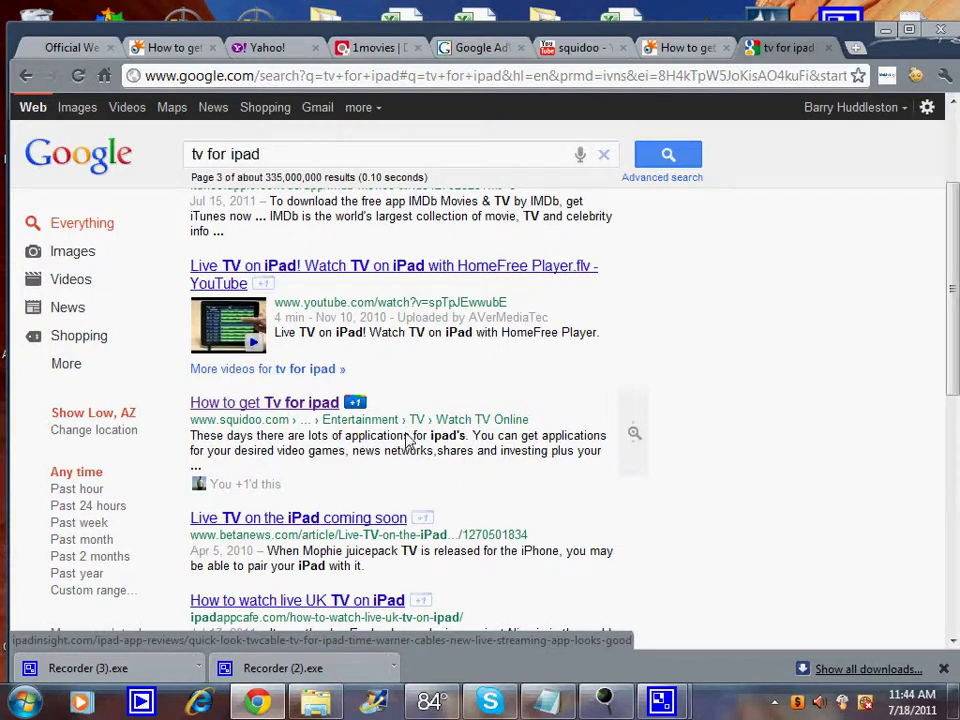
scroll(418, 435, "up", 3)
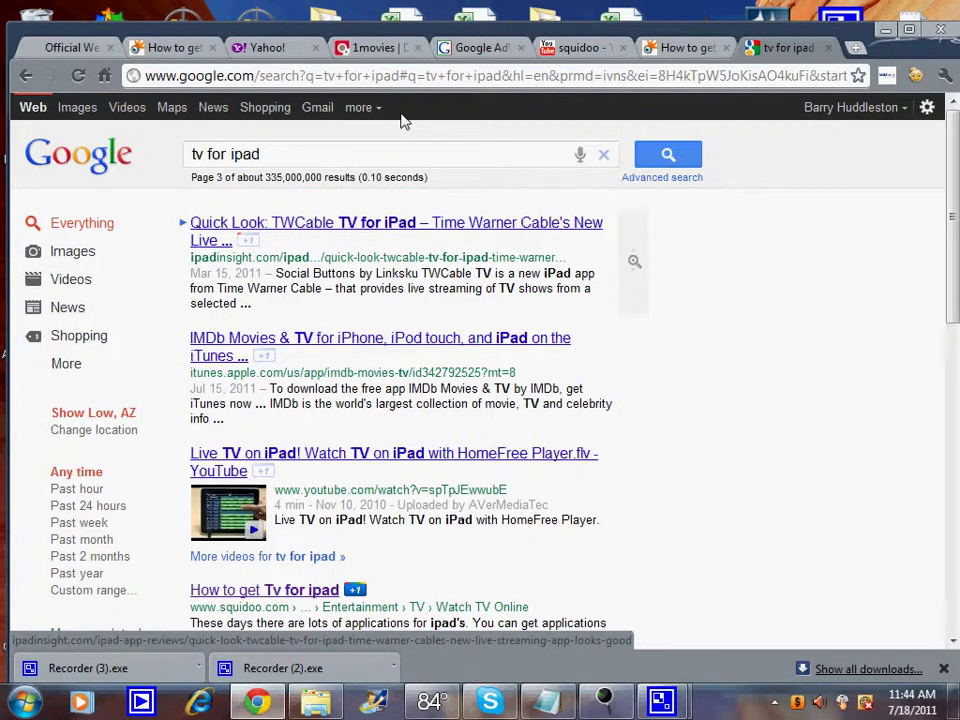
Step: Filter ClickBank's July 4–18, 2011 hops-by-day chart to vendor mobiletvel
left_click(384, 52)
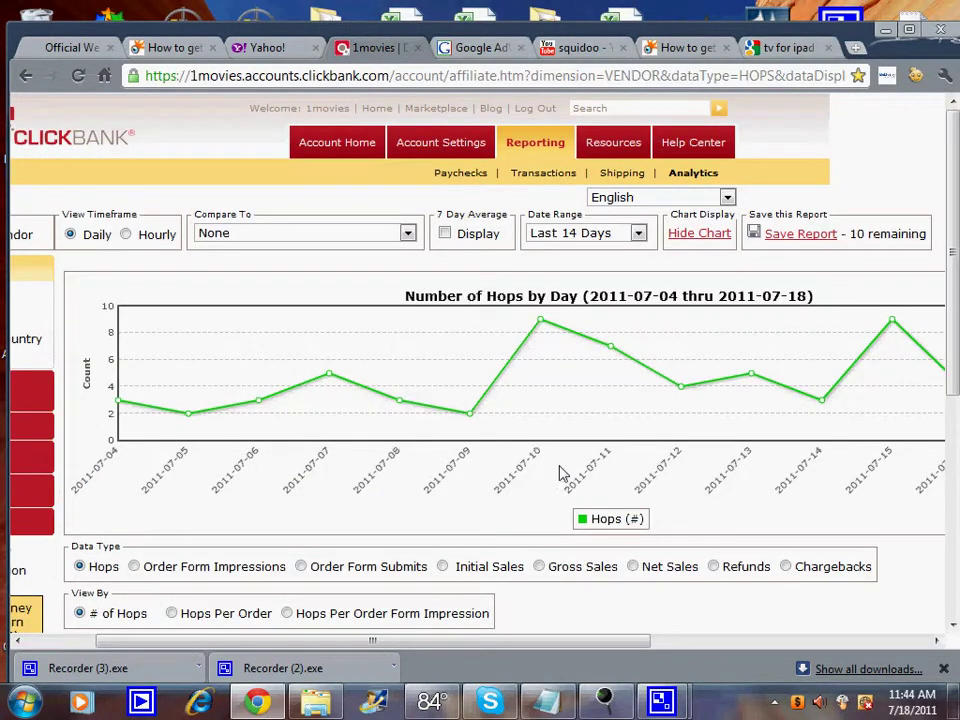
scroll(560, 473, "down", 4)
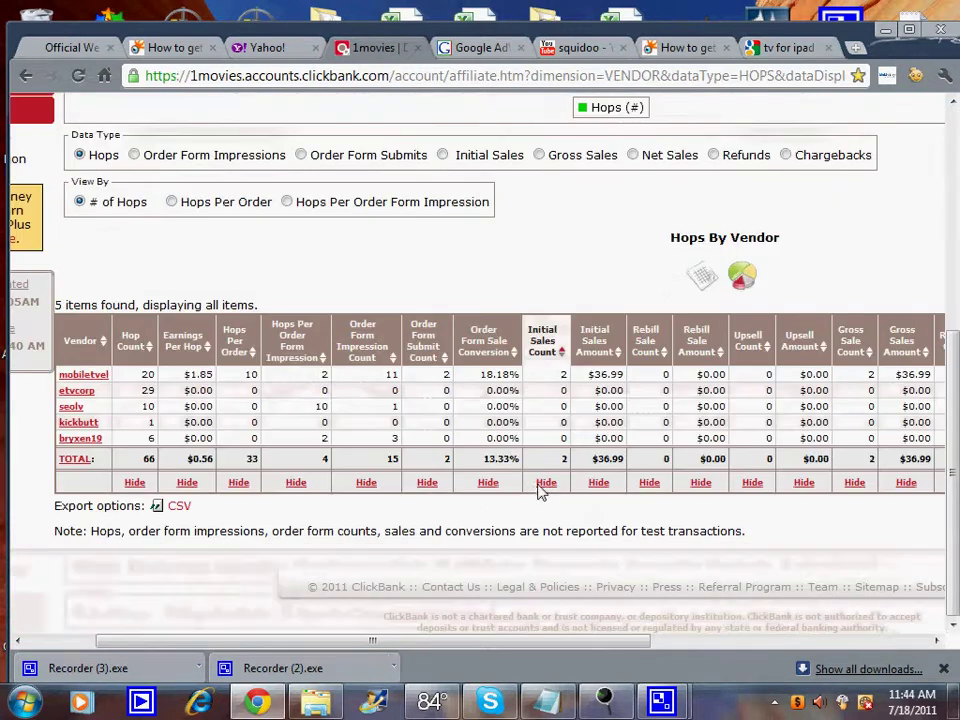
left_click(88, 375)
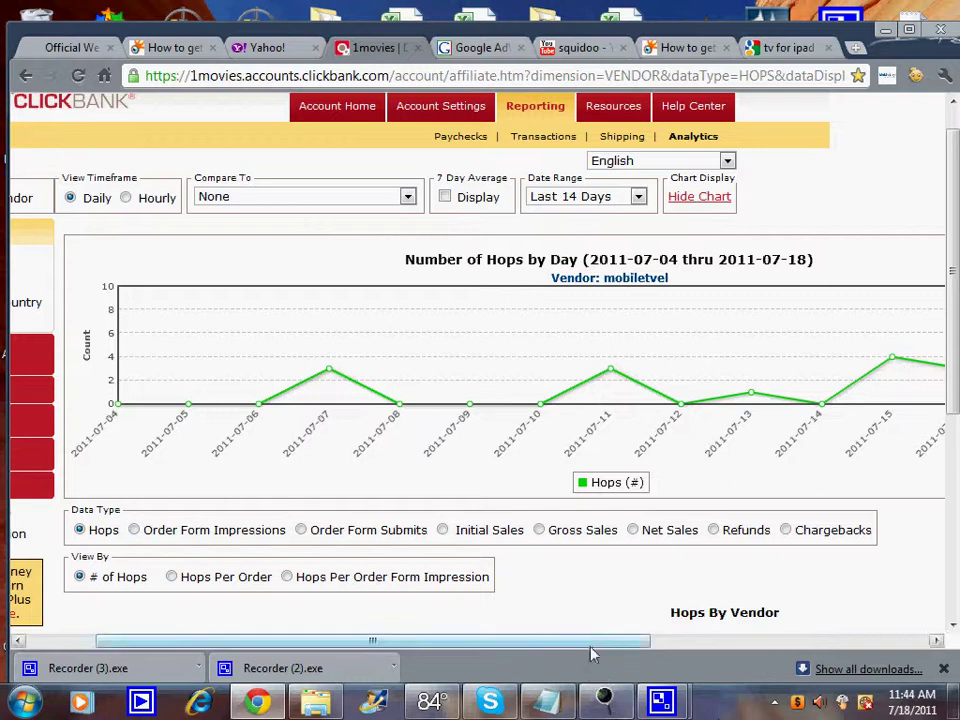
left_click_drag(606, 640, 804, 622)
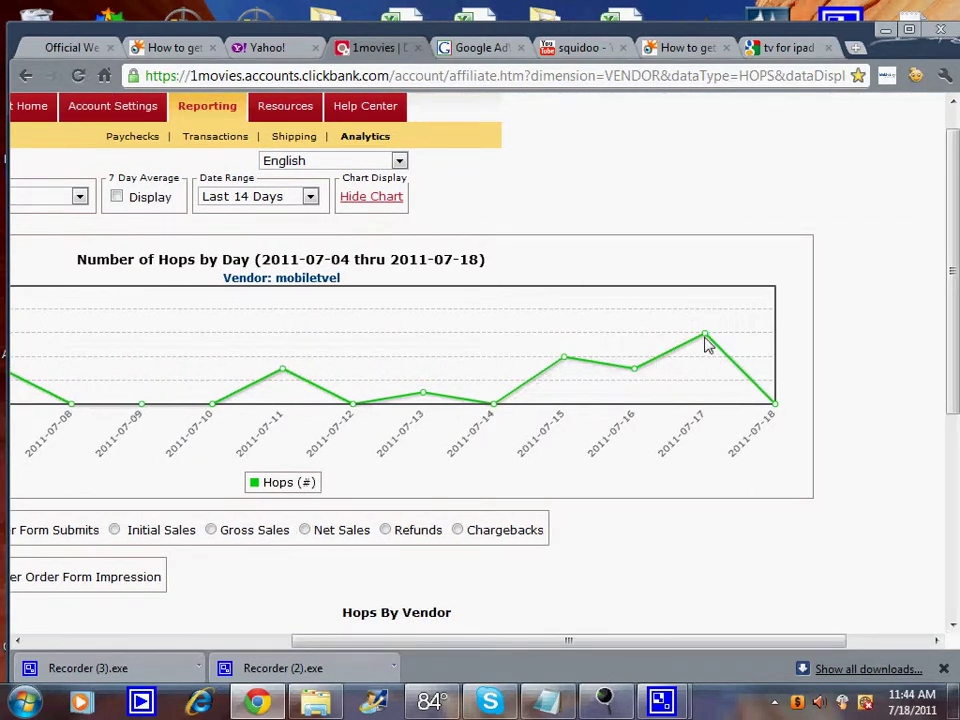
mouse_move(706, 336)
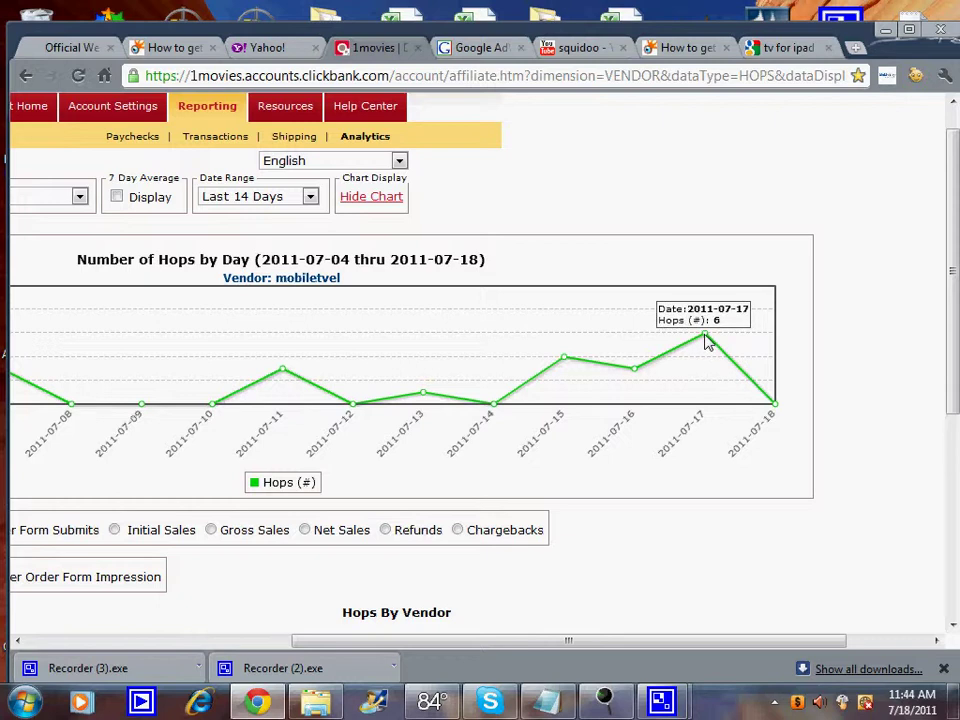
left_click_drag(572, 641, 447, 645)
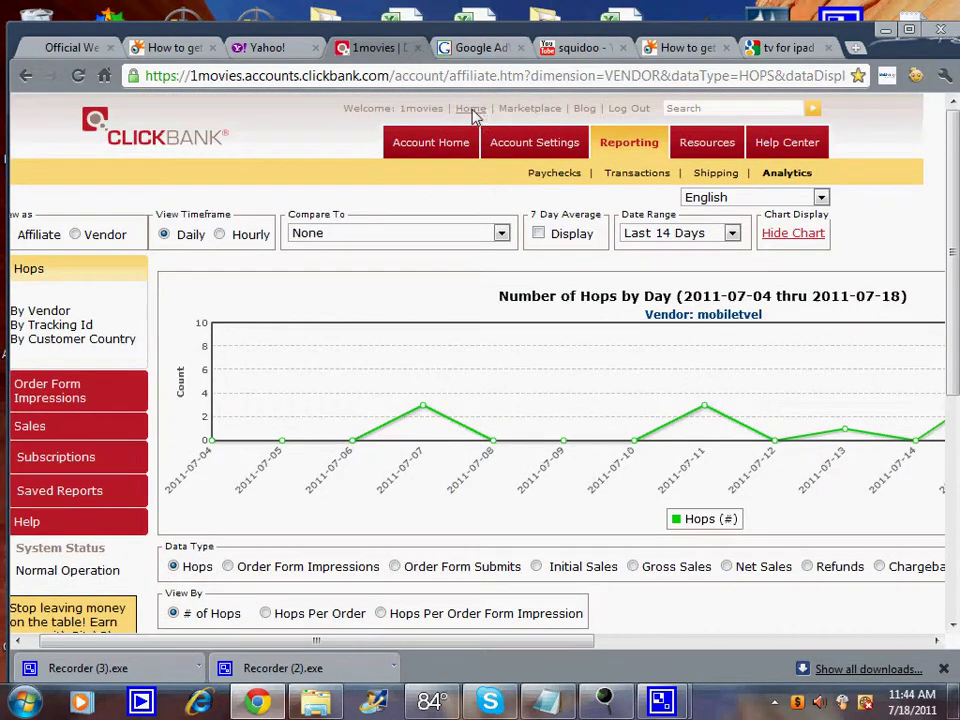
Step: Go to the 1movies Account Home and review its weekly ($36.99, $21.59) and daily sales snapshots
left_click(472, 110)
scroll(380, 407, "down", 4)
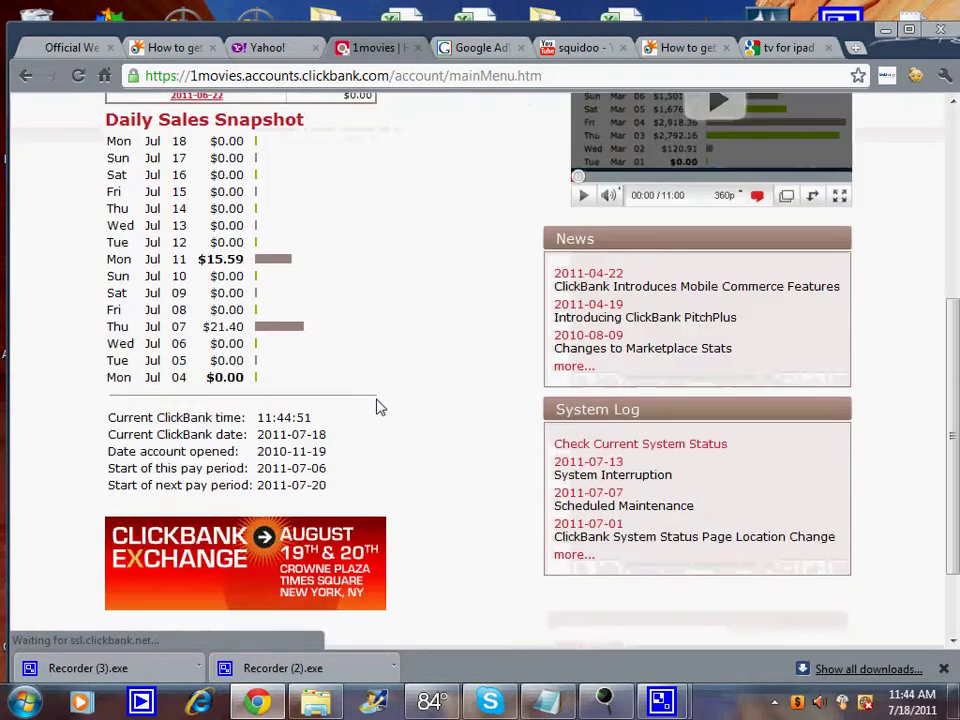
scroll(300, 265, "up", 1)
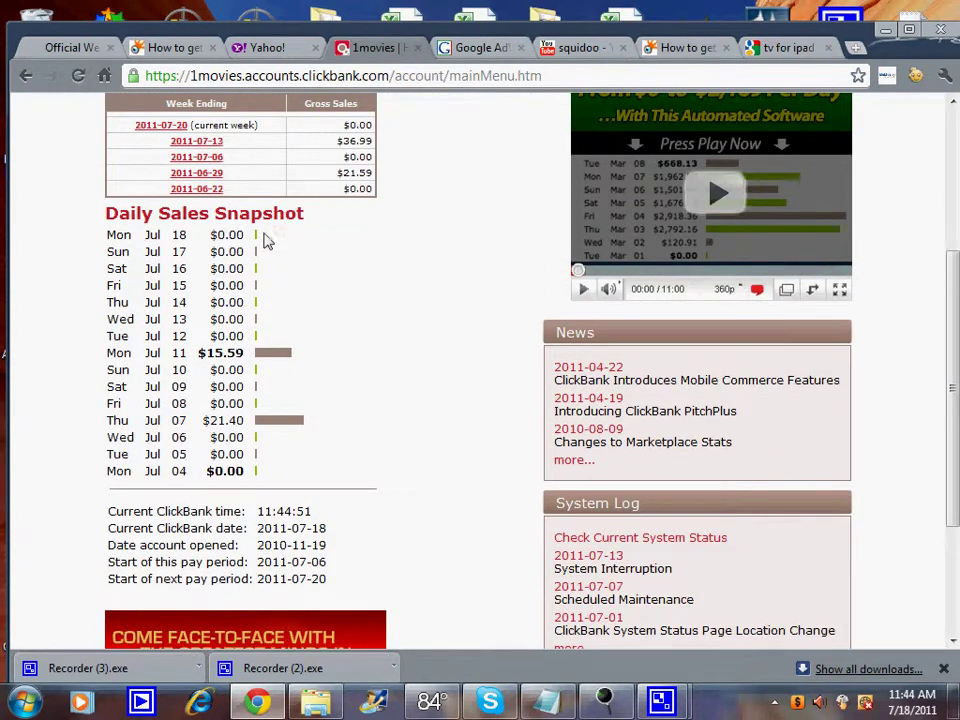
scroll(400, 364, "up", 2)
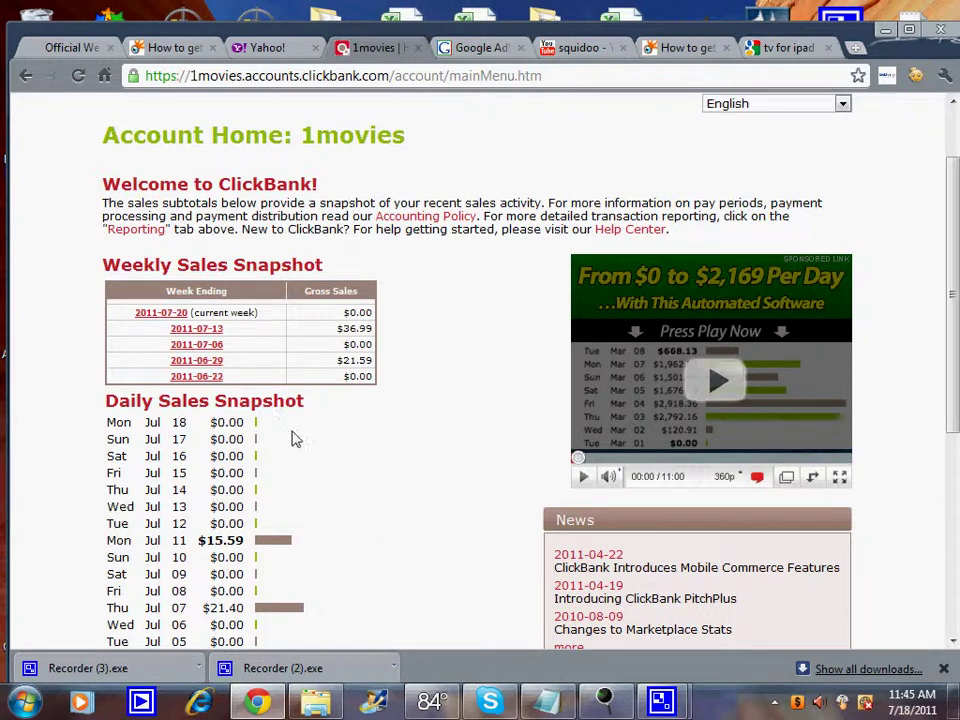
scroll(366, 490, "down", 2)
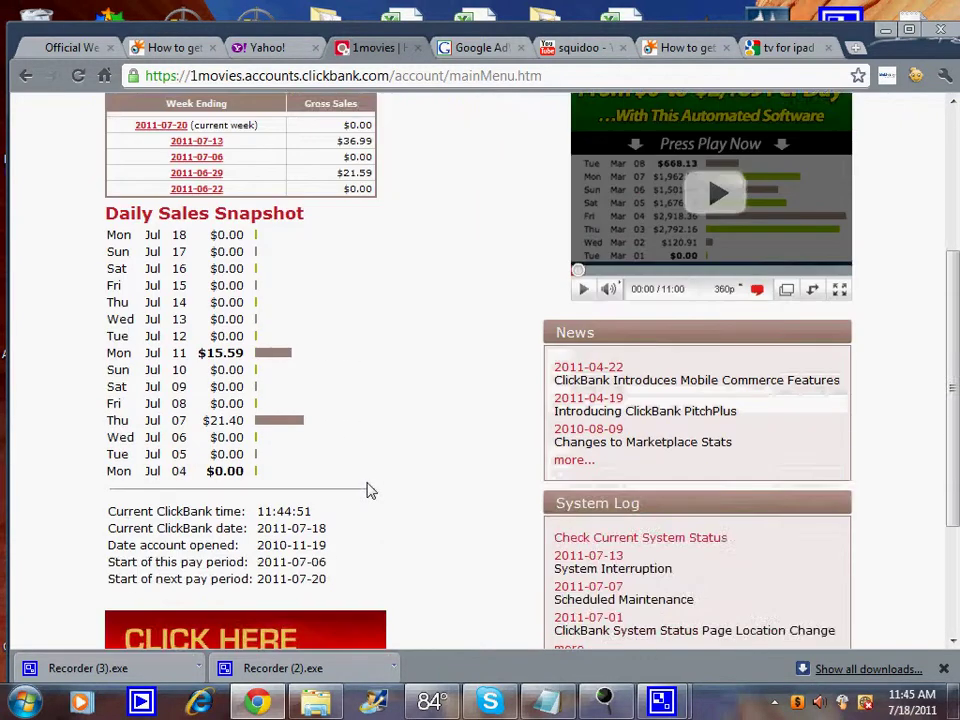
scroll(366, 490, "up", 3)
scroll(370, 490, "down", 5)
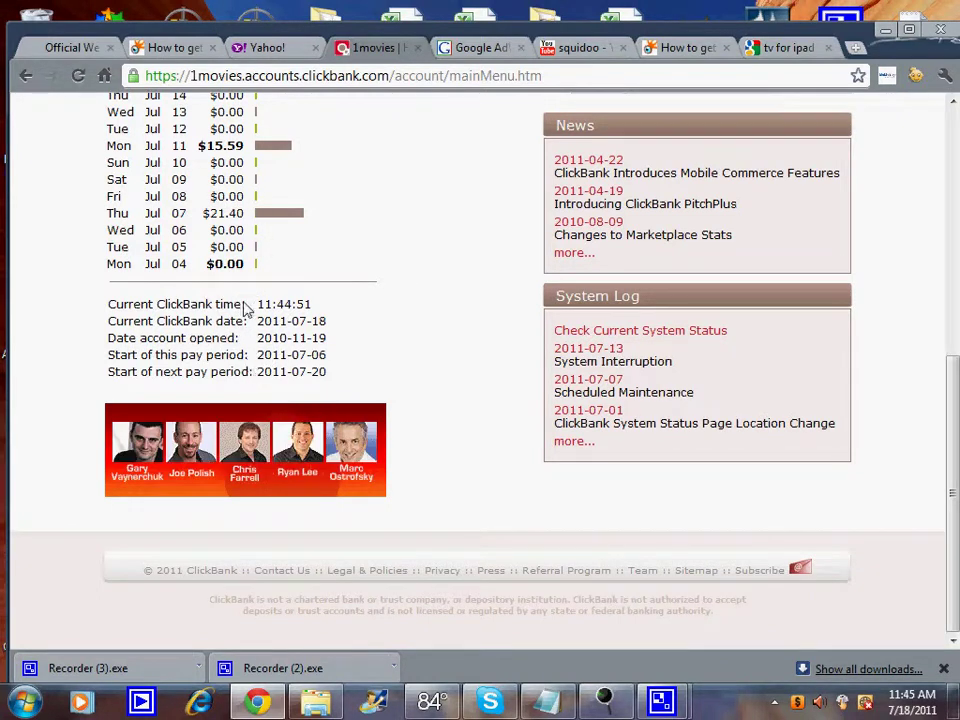
scroll(446, 376, "up", 5)
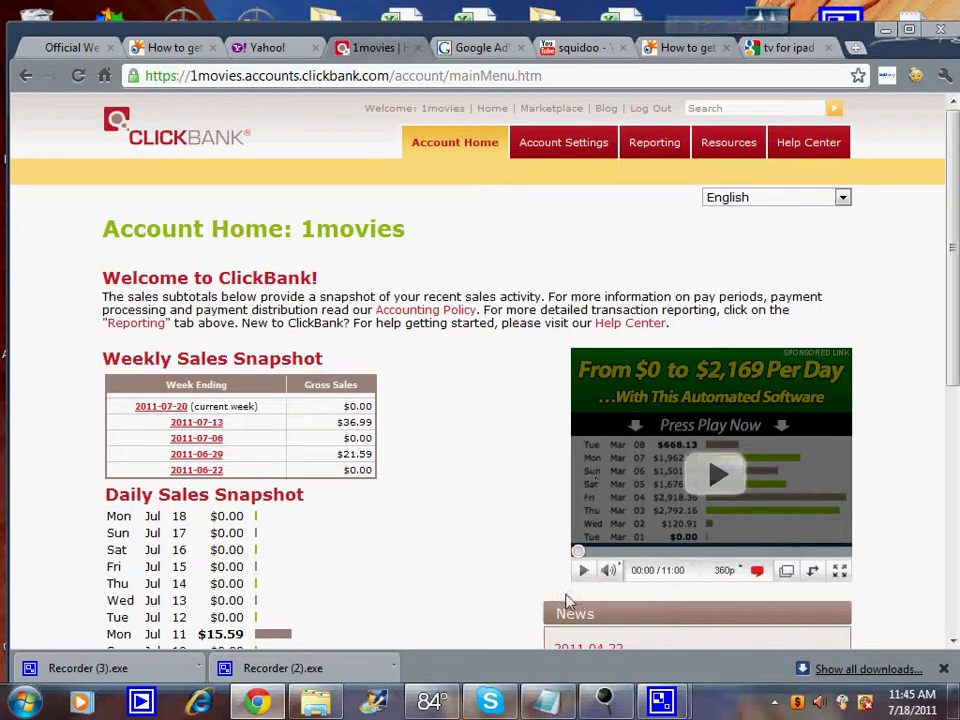
left_click(618, 711)
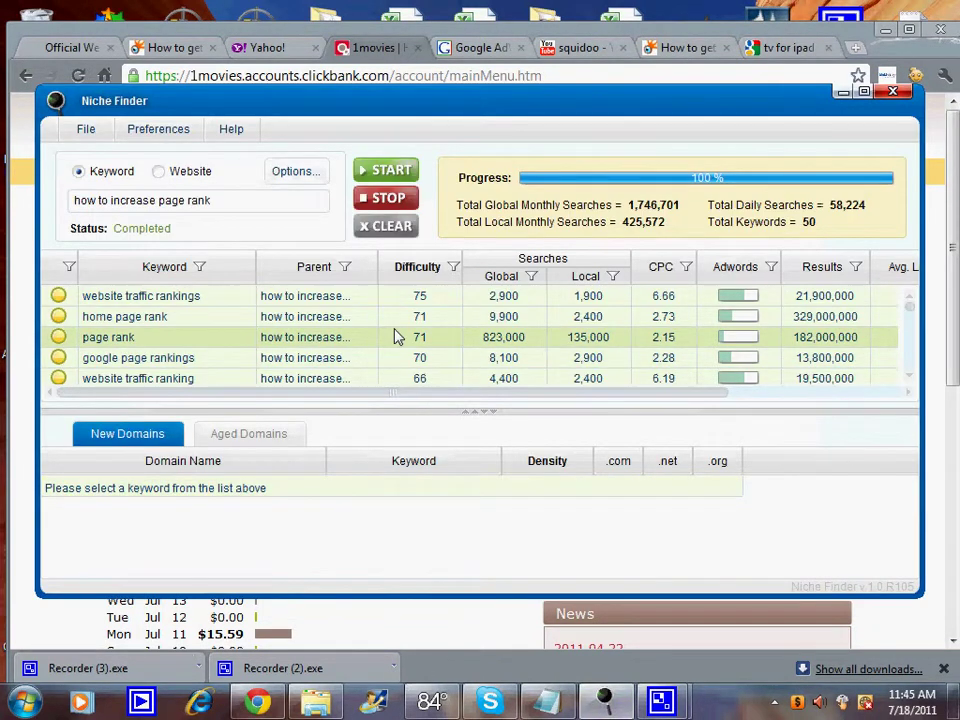
scroll(395, 337, "down", 1)
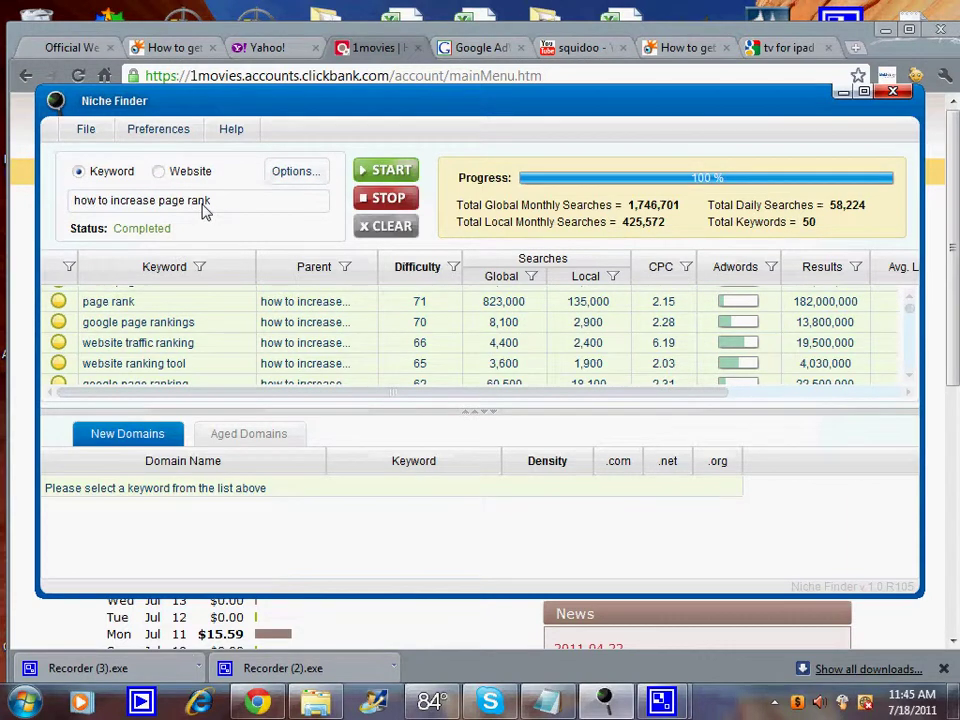
scroll(223, 336, "down", 1)
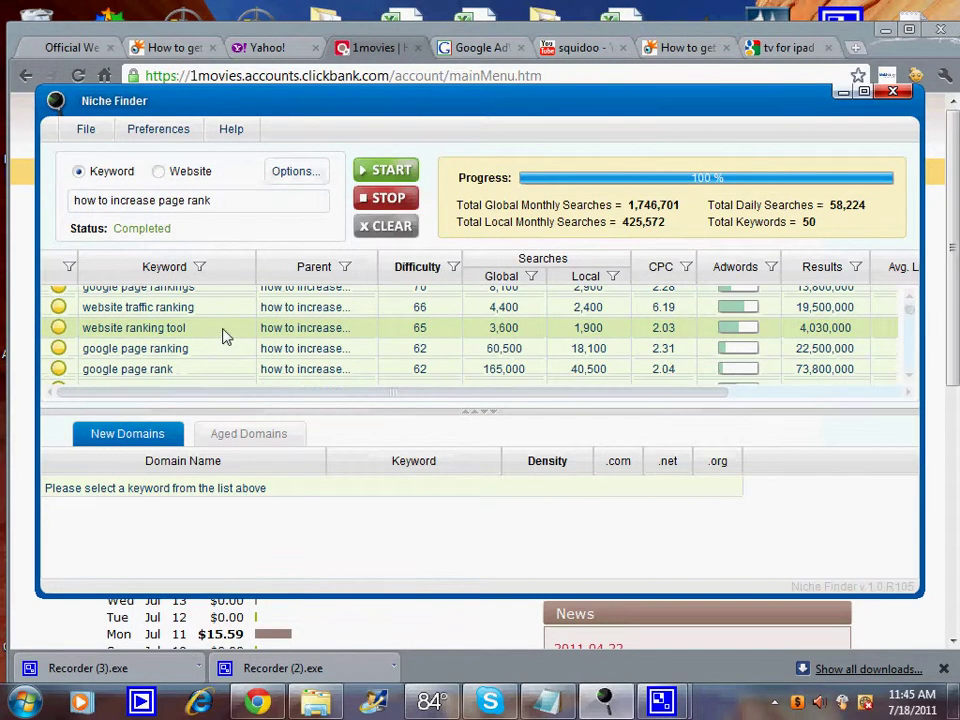
left_click(415, 268)
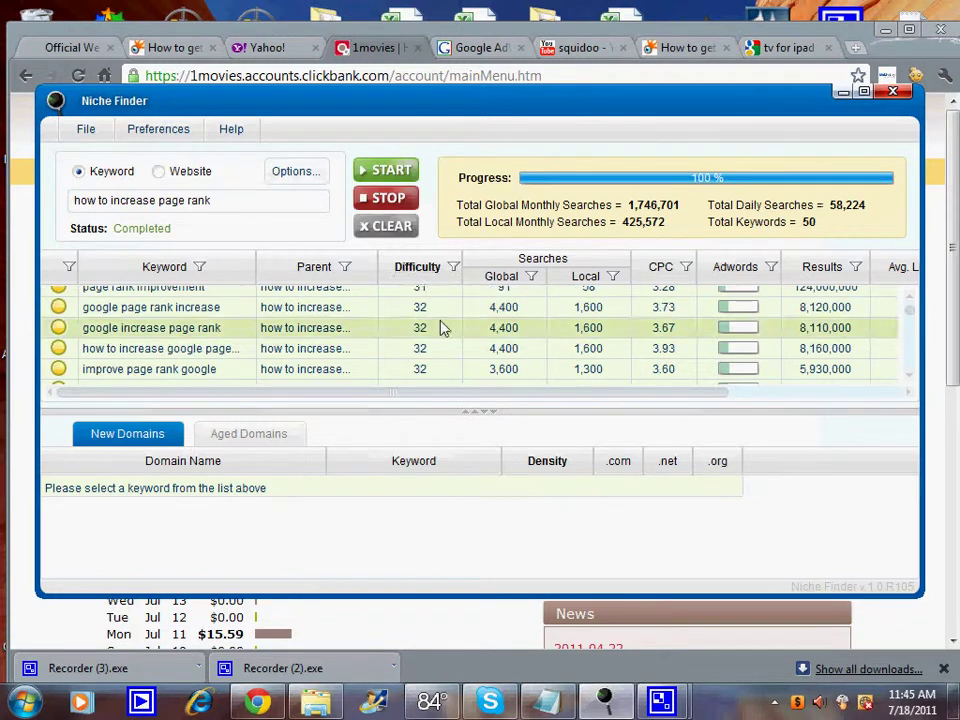
scroll(443, 330, "up", 1)
scroll(443, 330, "up", 1)
scroll(443, 330, "down", 1)
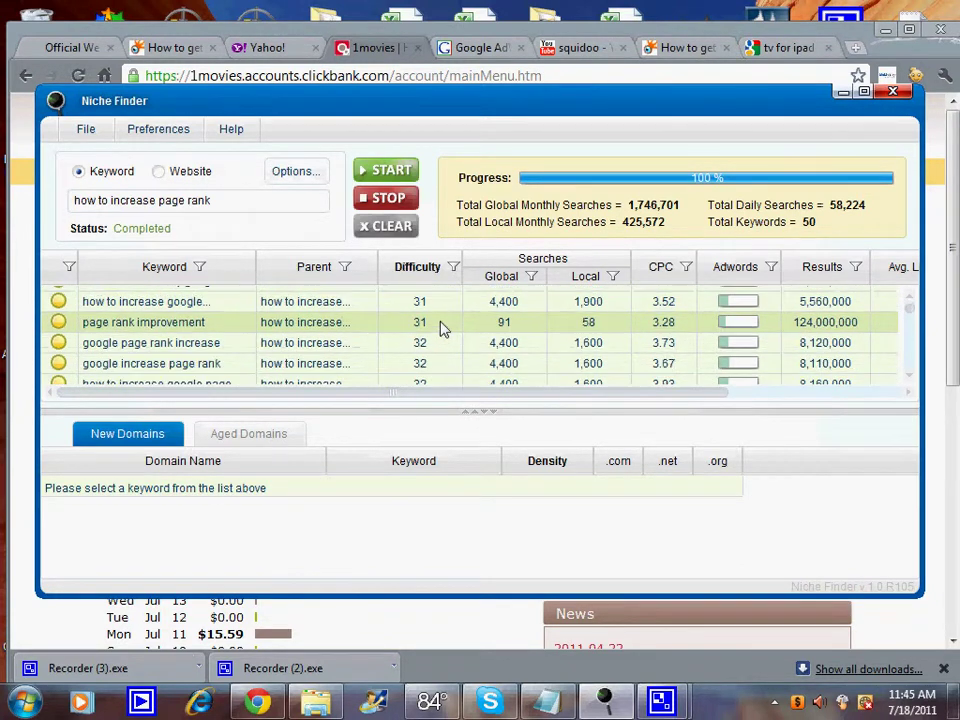
left_click(418, 266)
scroll(437, 308, "down", 4)
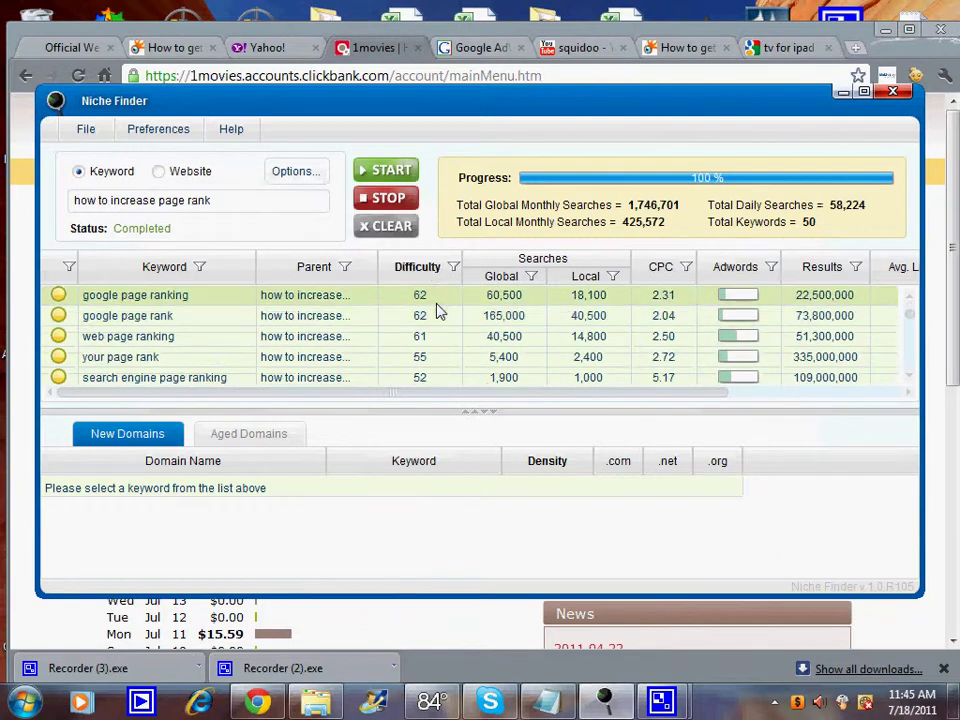
scroll(437, 310, "up", 4)
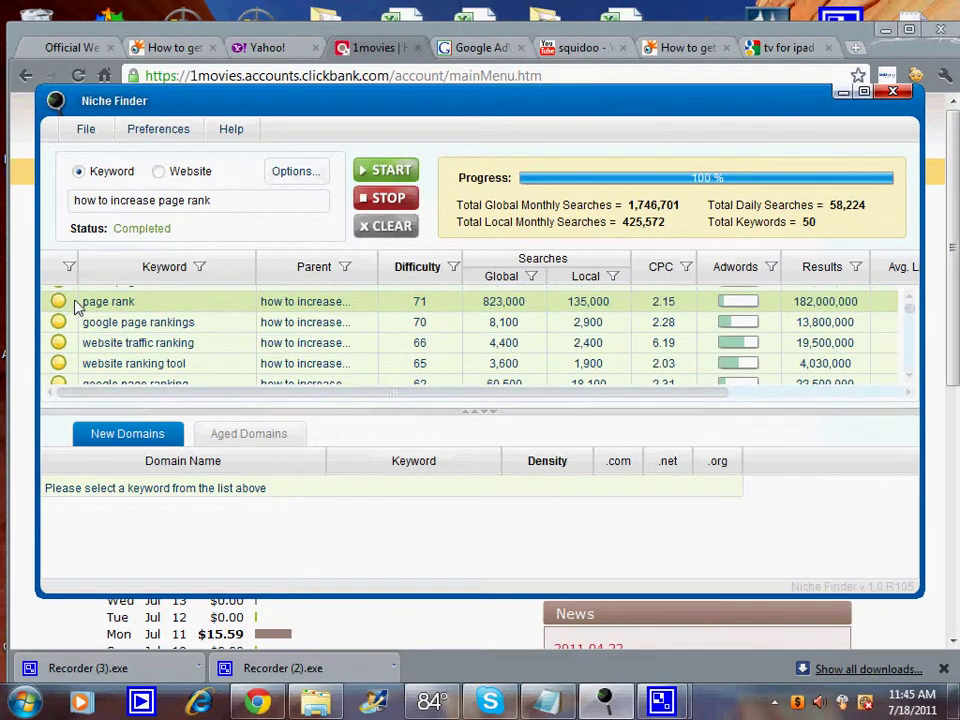
scroll(75, 305, "up", 2)
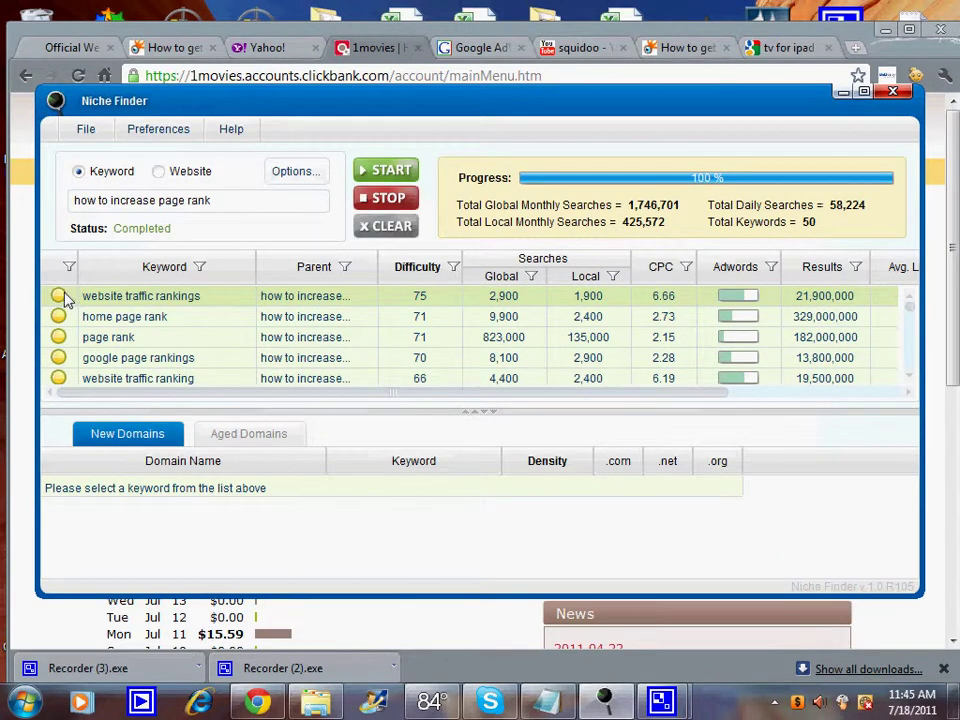
scroll(418, 324, "down", 1)
scroll(422, 318, "up", 1)
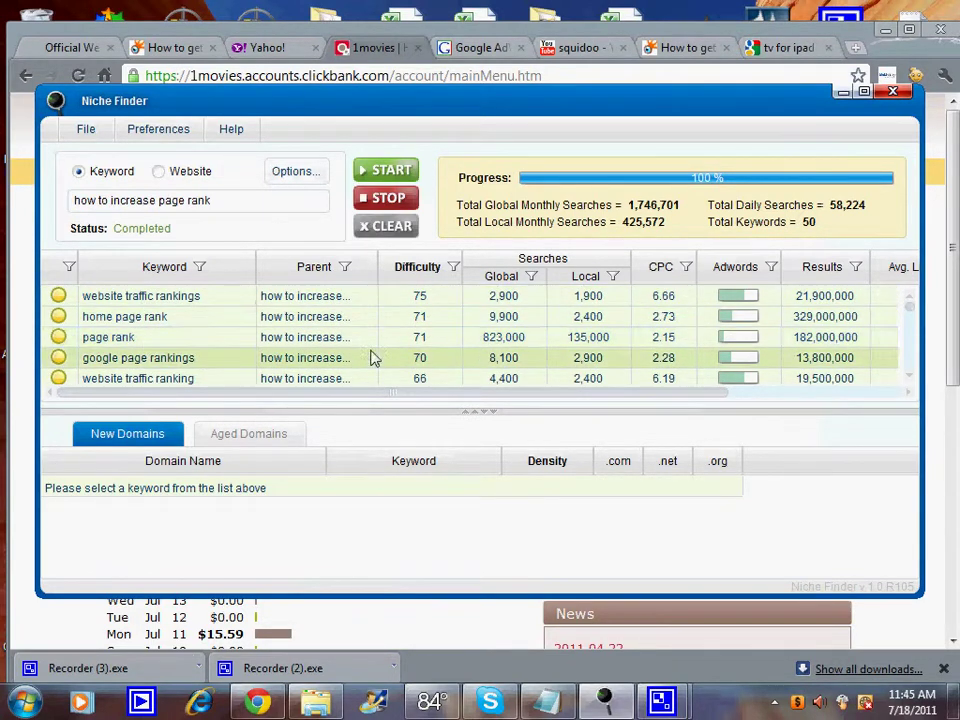
scroll(435, 355, "down", 2)
scroll(435, 355, "down", 3)
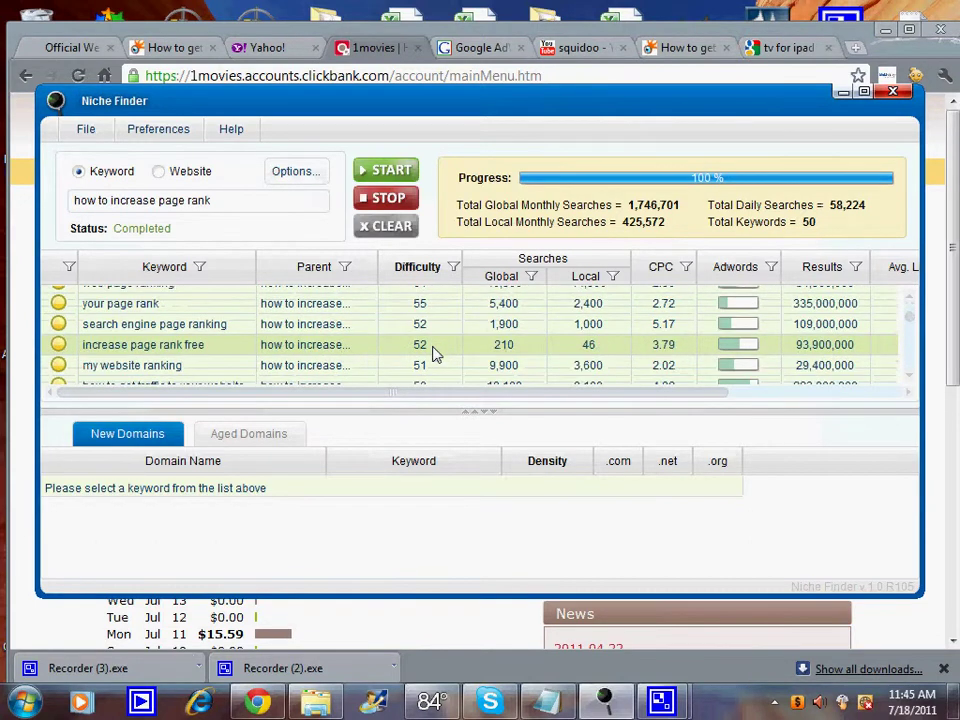
scroll(435, 355, "down", 3)
scroll(435, 355, "up", 2)
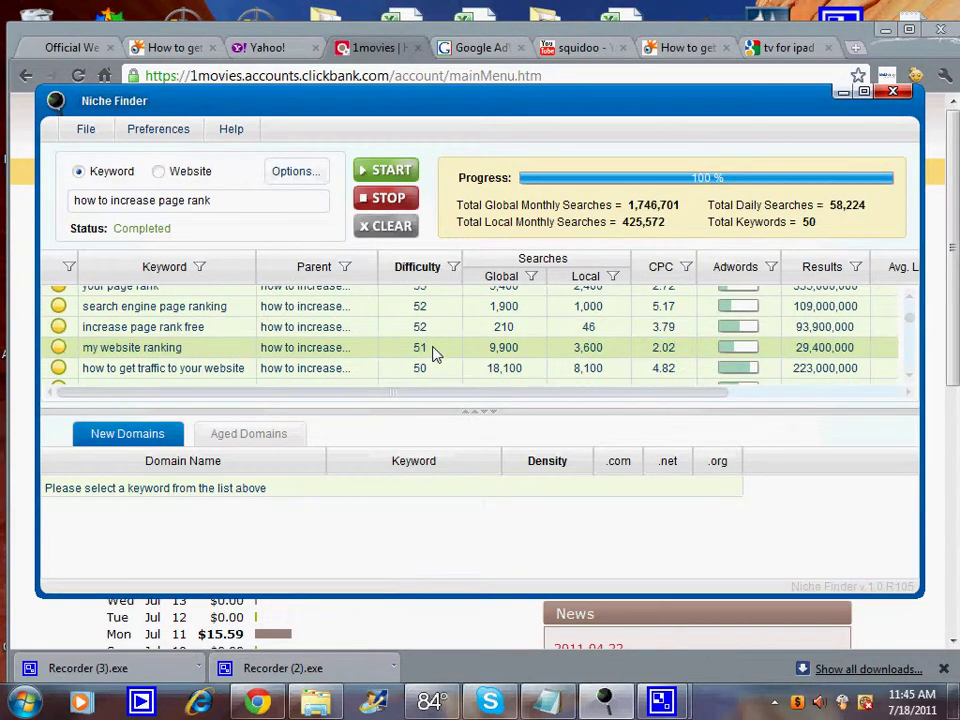
scroll(435, 355, "down", 1)
scroll(435, 355, "down", 1)
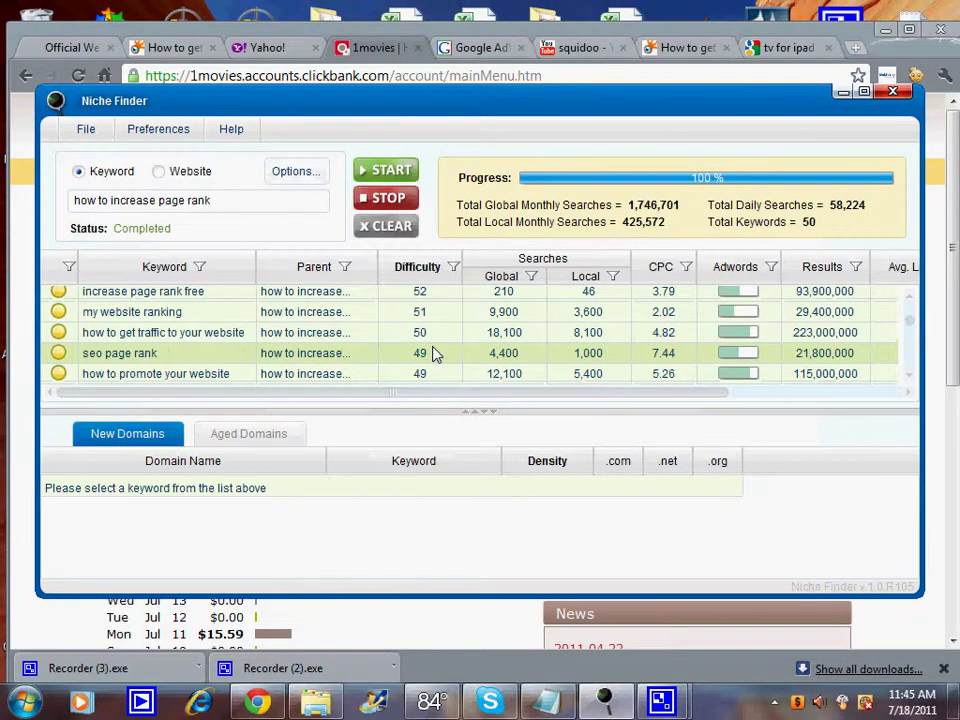
scroll(435, 355, "down", 1)
scroll(435, 355, "down", 1)
scroll(435, 355, "down", 1)
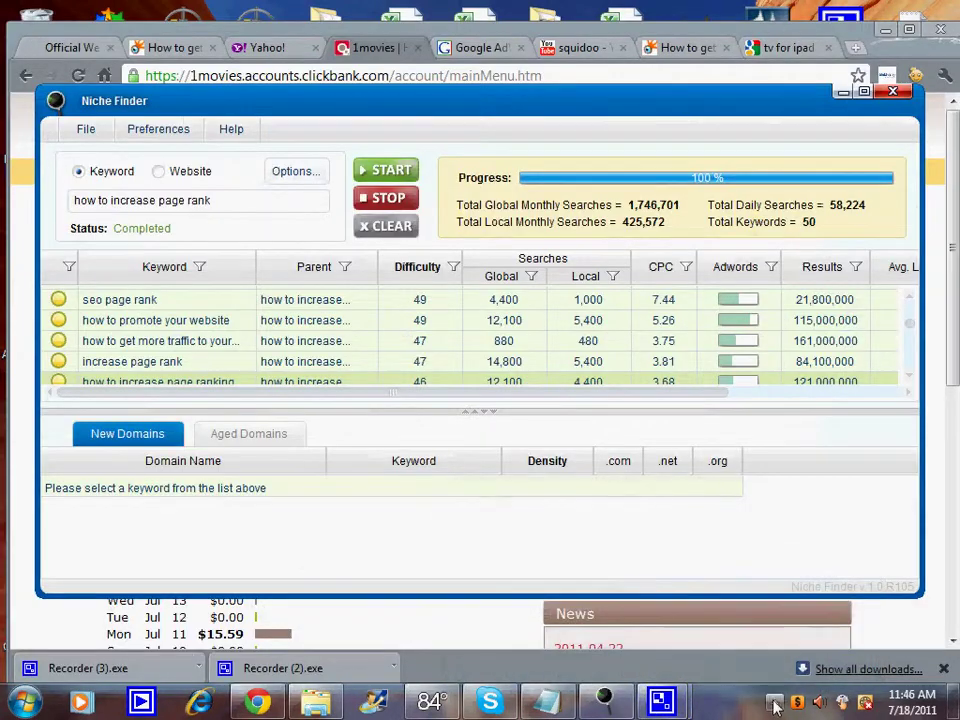
Step: Bring up the CamStudio recorder window from the hidden system tray icons
left_click(775, 703)
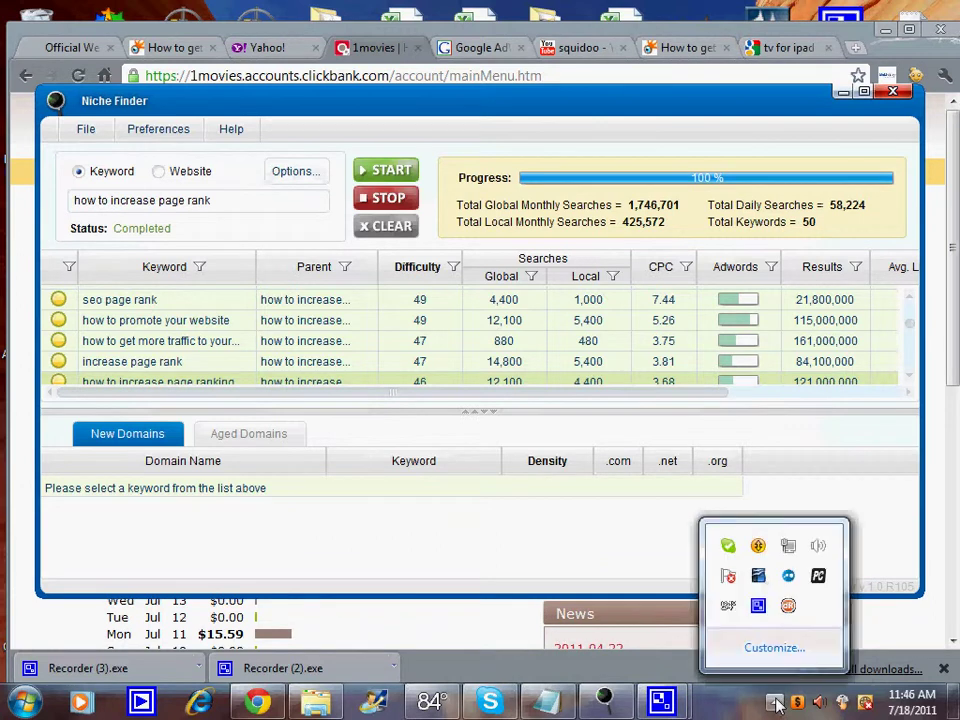
left_click(758, 606)
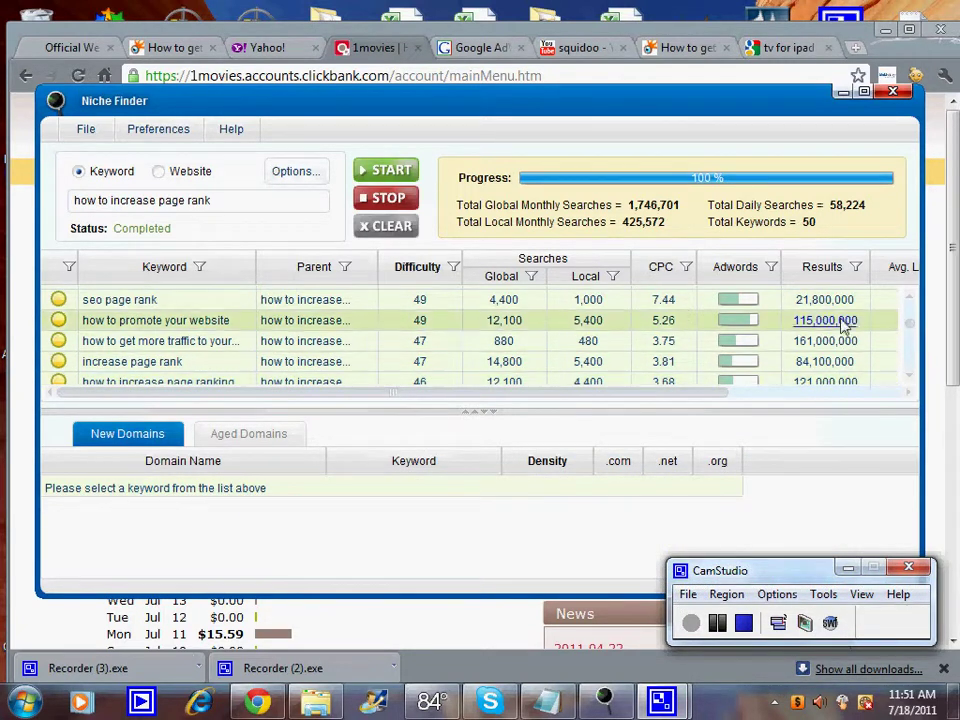
Step: Scroll to the bottom of the keyword table, down to 'page rank improvement' at difficulty 31
scroll(908, 382, "down", 2)
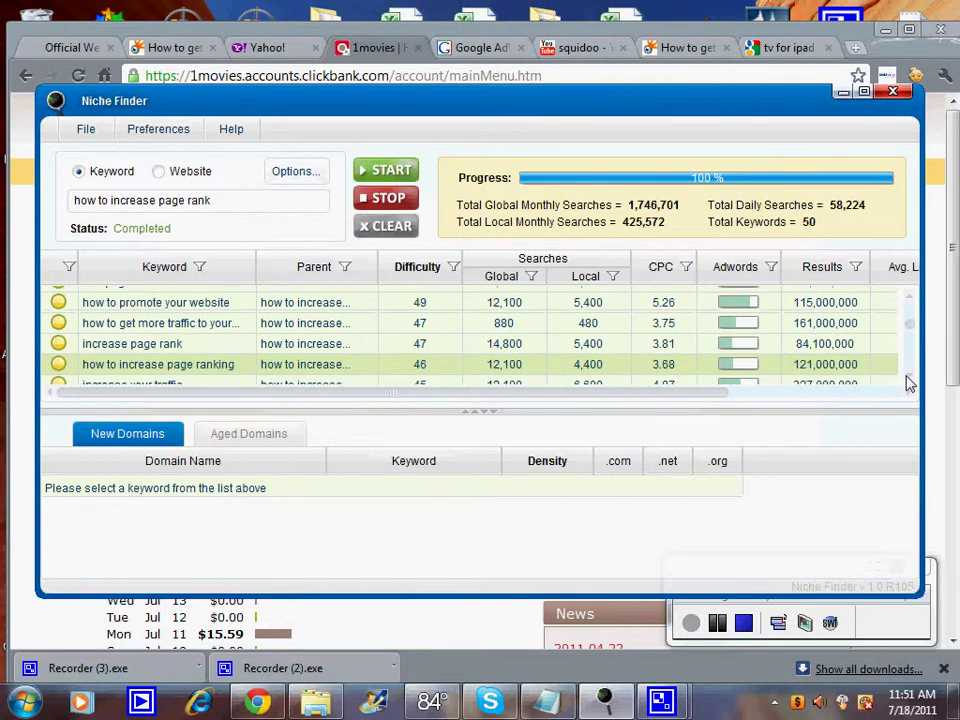
scroll(910, 383, "down", 1)
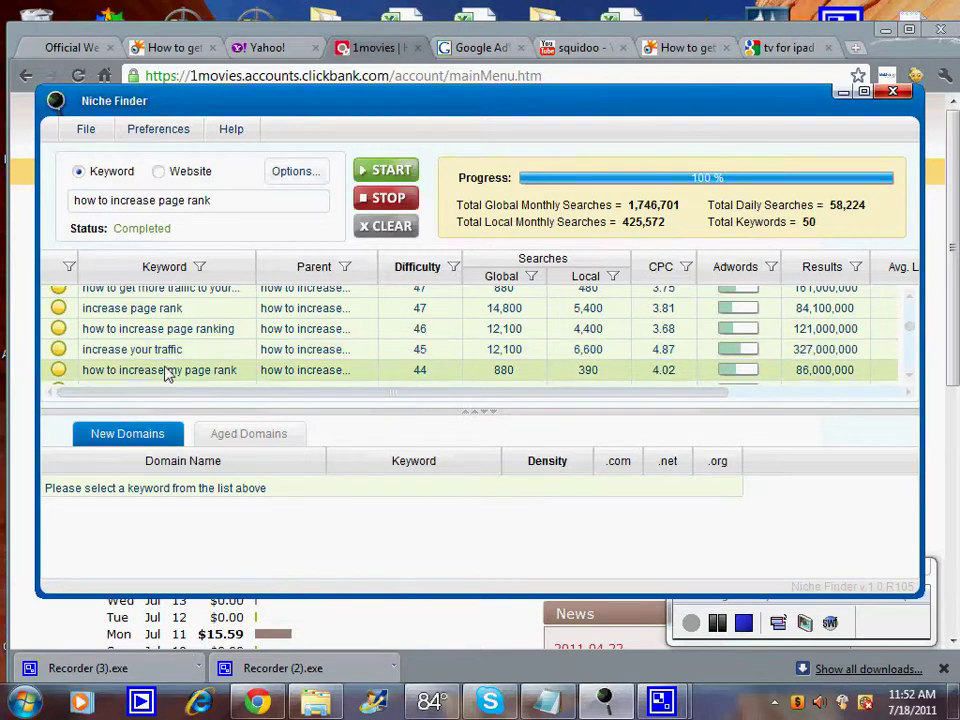
scroll(909, 383, "down", 1)
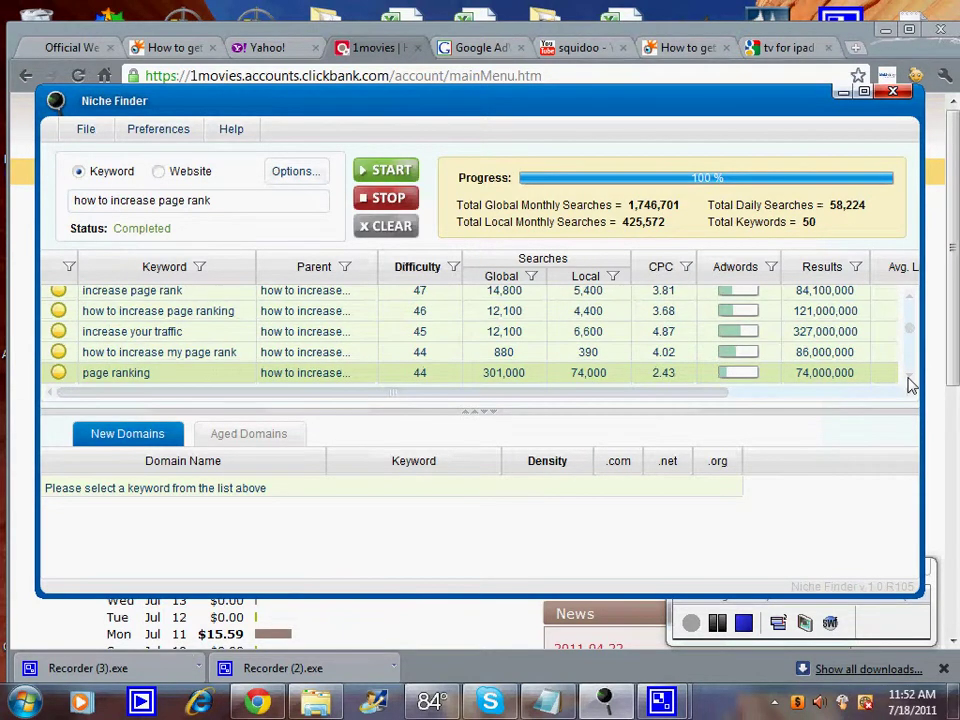
scroll(910, 384, "down", 2)
scroll(910, 384, "down", 2)
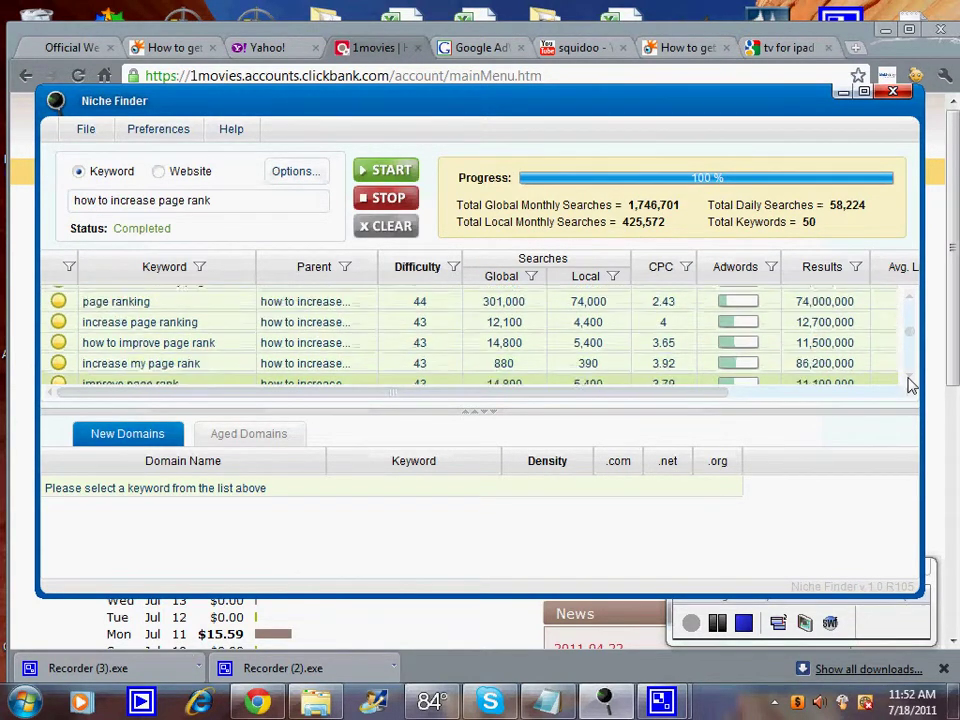
scroll(910, 384, "down", 2)
scroll(910, 384, "down", 2)
scroll(910, 384, "down", 2)
scroll(910, 384, "down", 1)
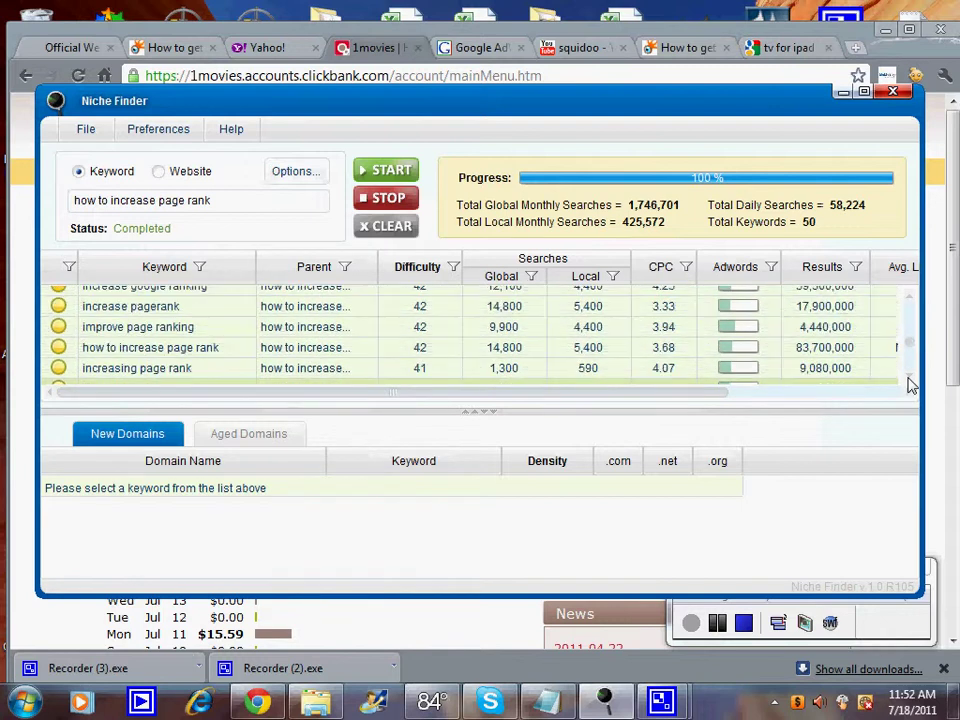
scroll(910, 384, "down", 2)
scroll(910, 384, "down", 1)
scroll(910, 384, "down", 2)
scroll(910, 384, "down", 2)
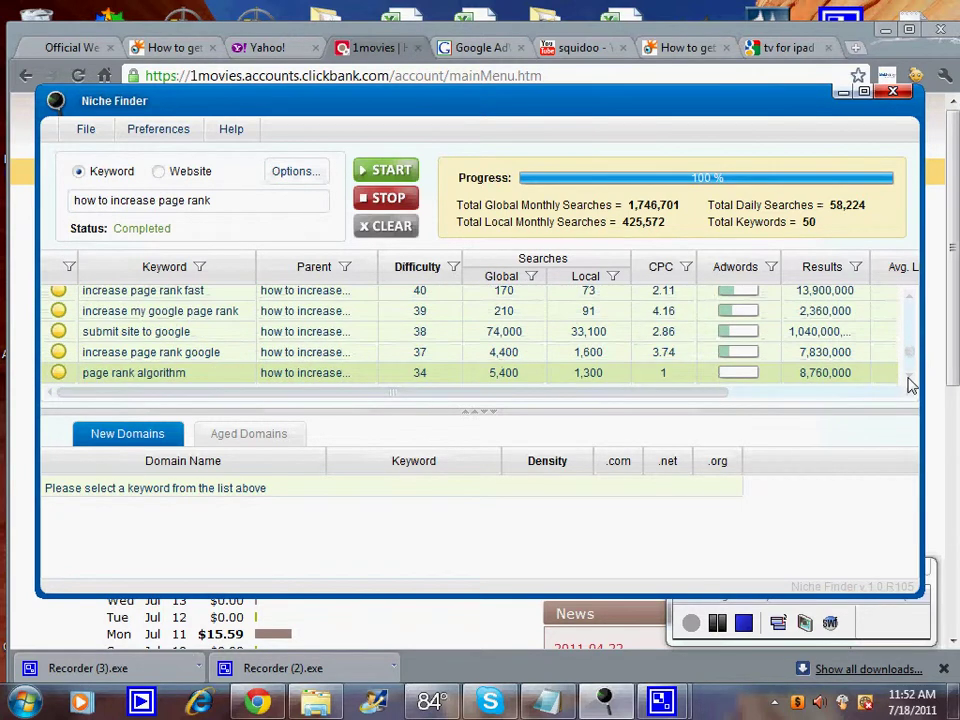
scroll(910, 384, "down", 2)
scroll(910, 384, "down", 2)
scroll(910, 384, "down", 2)
scroll(910, 384, "down", 2)
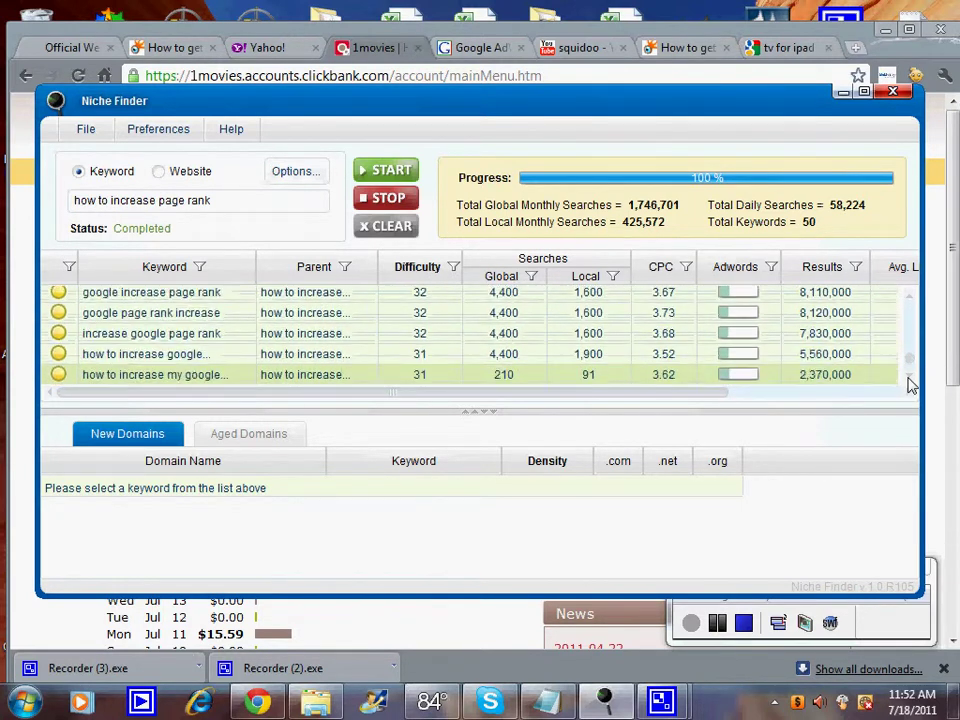
scroll(910, 384, "down", 1)
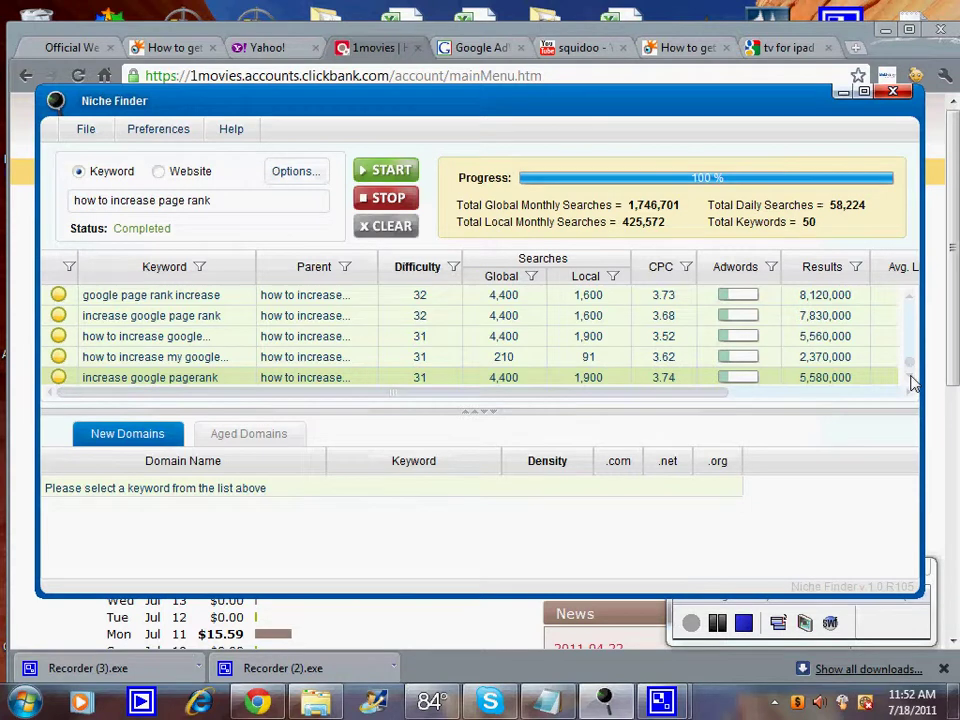
scroll(910, 384, "down", 1)
scroll(910, 384, "down", 1)
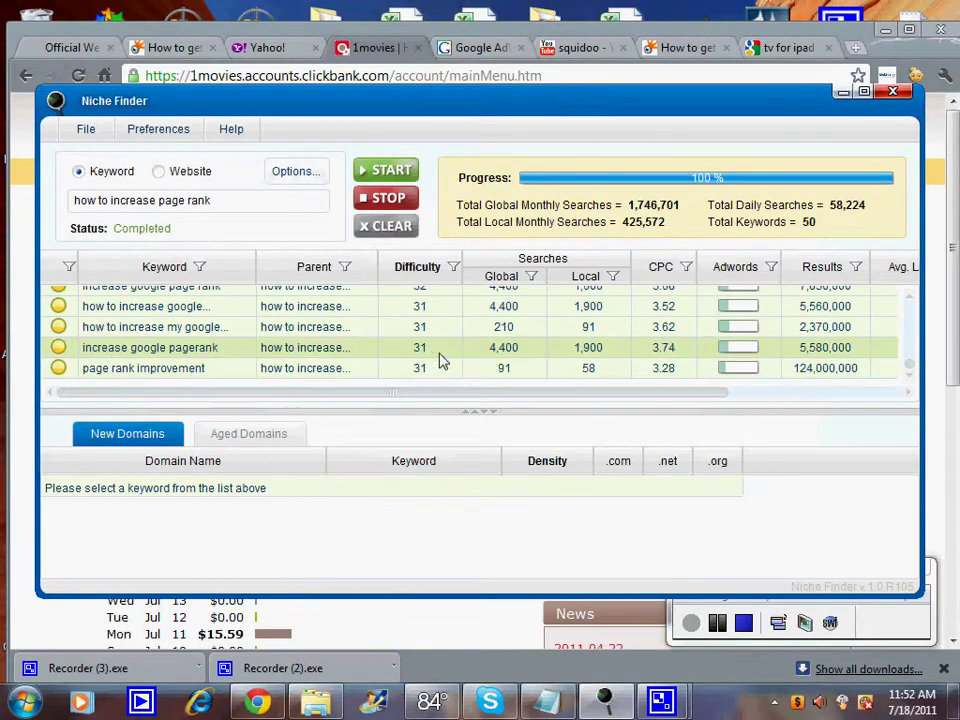
Step: Scroll the keyword table sideways to view the Avg. Links and Domains Available columns
left_click_drag(478, 394, 531, 399)
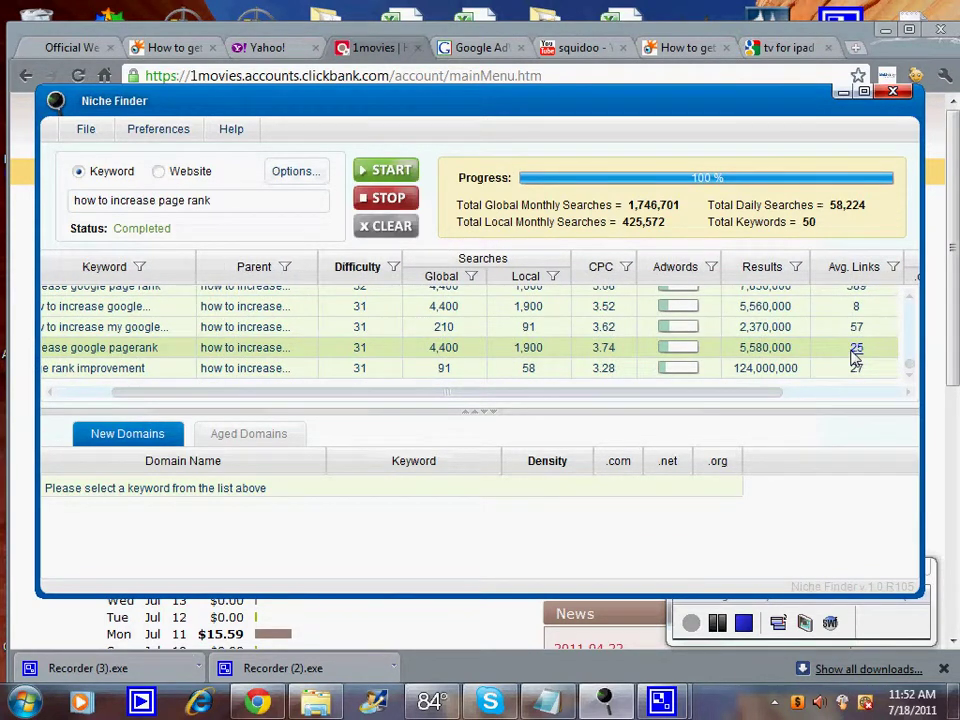
left_click_drag(601, 394, 731, 398)
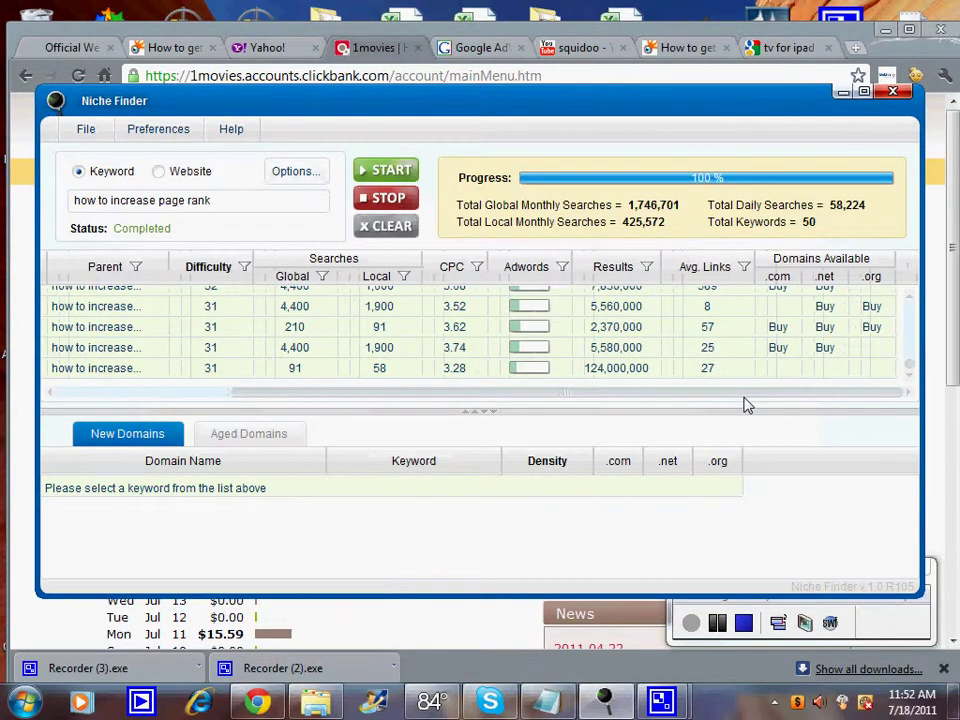
mouse_move(733, 394)
left_mouse_down()
mouse_move(745, 396)
mouse_move(439, 398)
left_mouse_up()
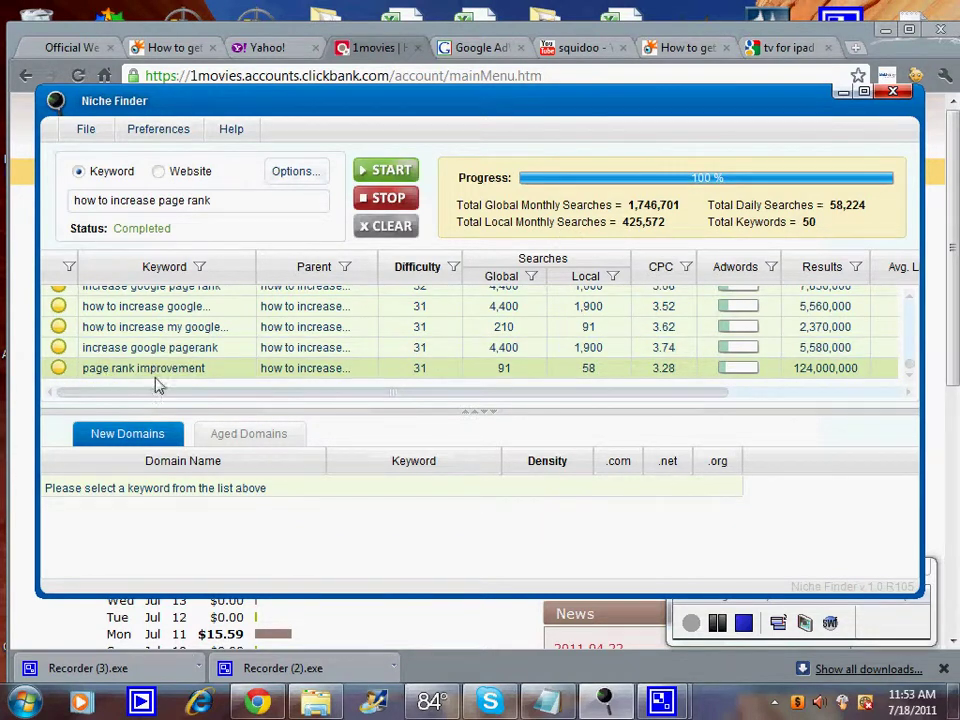
Step: Minimize Niche Finder and return to the 'How to get TV for ipad' Squidoo lens page
left_click(843, 94)
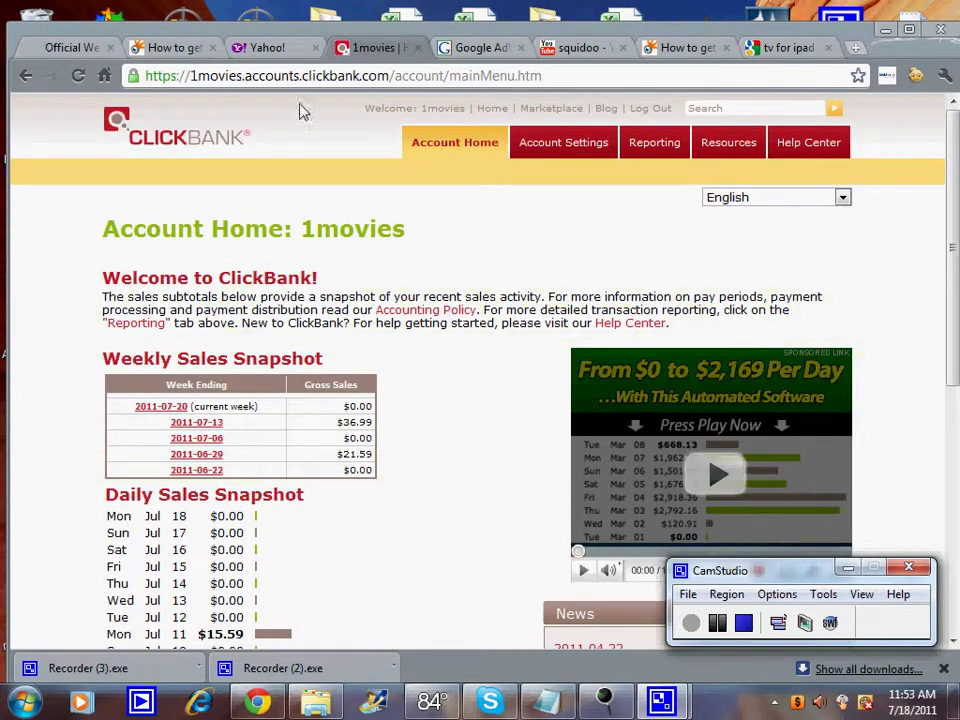
left_click(172, 47)
scroll(381, 377, "down", 3)
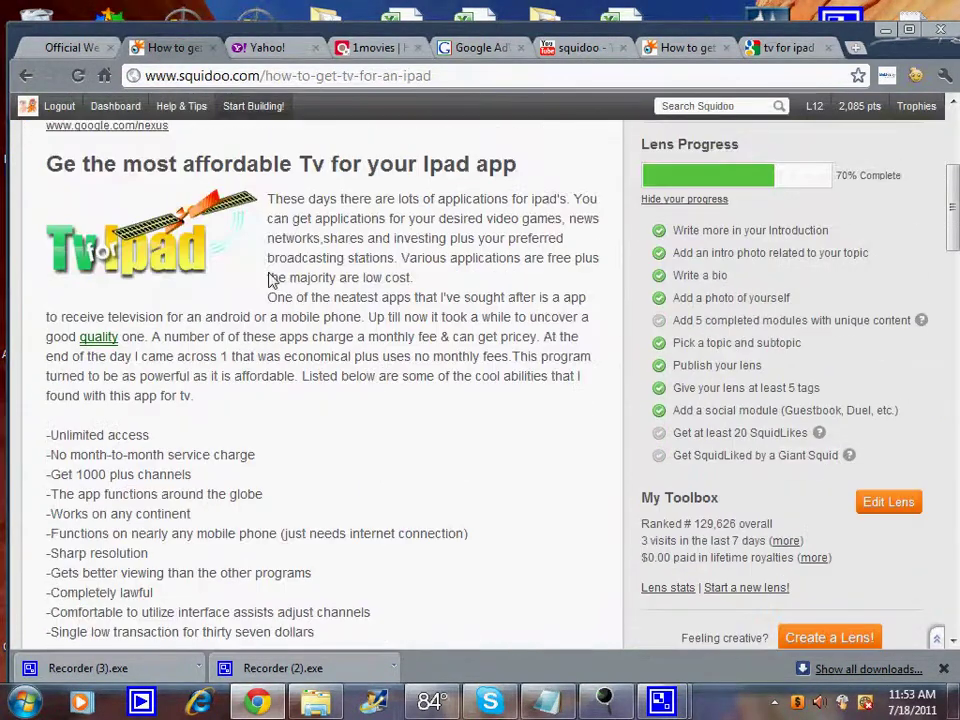
scroll(332, 257, "up", 2)
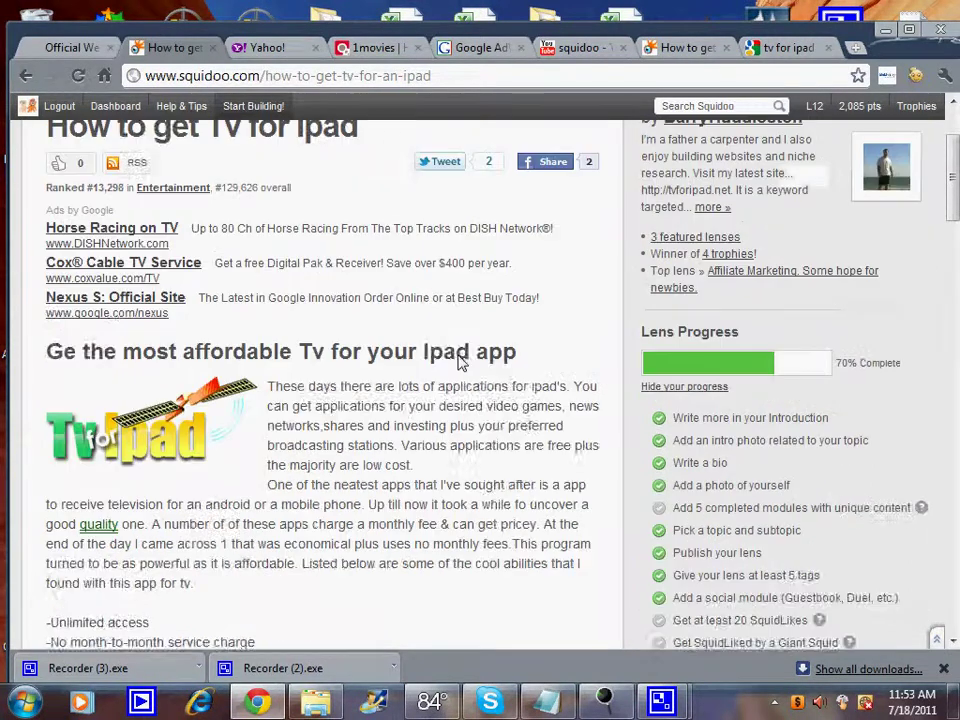
scroll(486, 379, "down", 3)
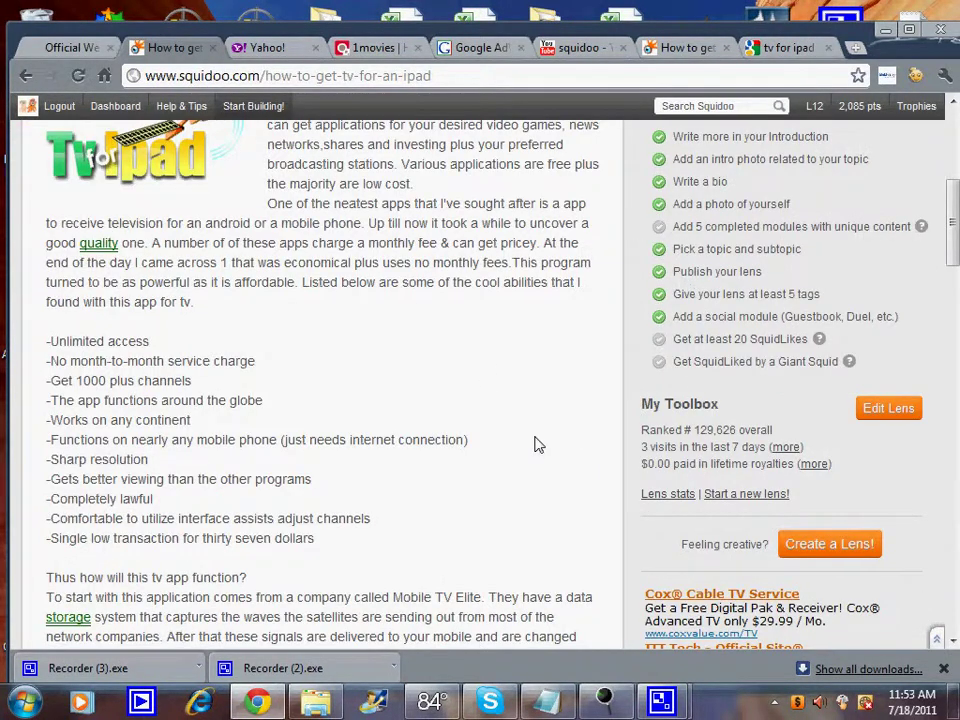